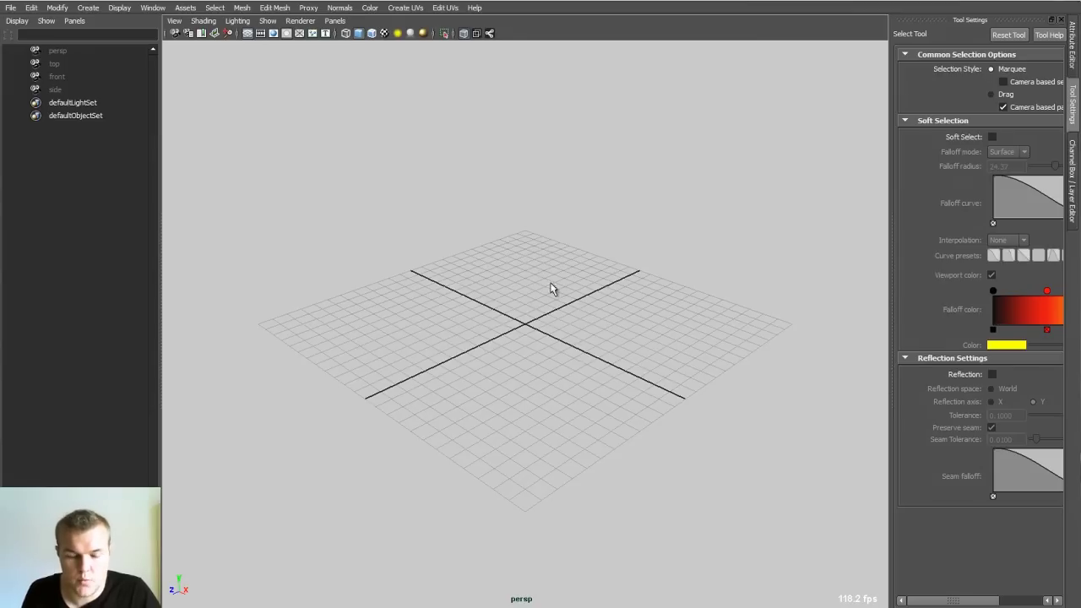
# - Create a polygon cylinder at the origin and rotate it 90 degrees around the X axis
pyautogui.keyDown('alt'); pyautogui.moveTo(555, 282); pyautogui.dragTo(498, 307); pyautogui.keyUp('alt')
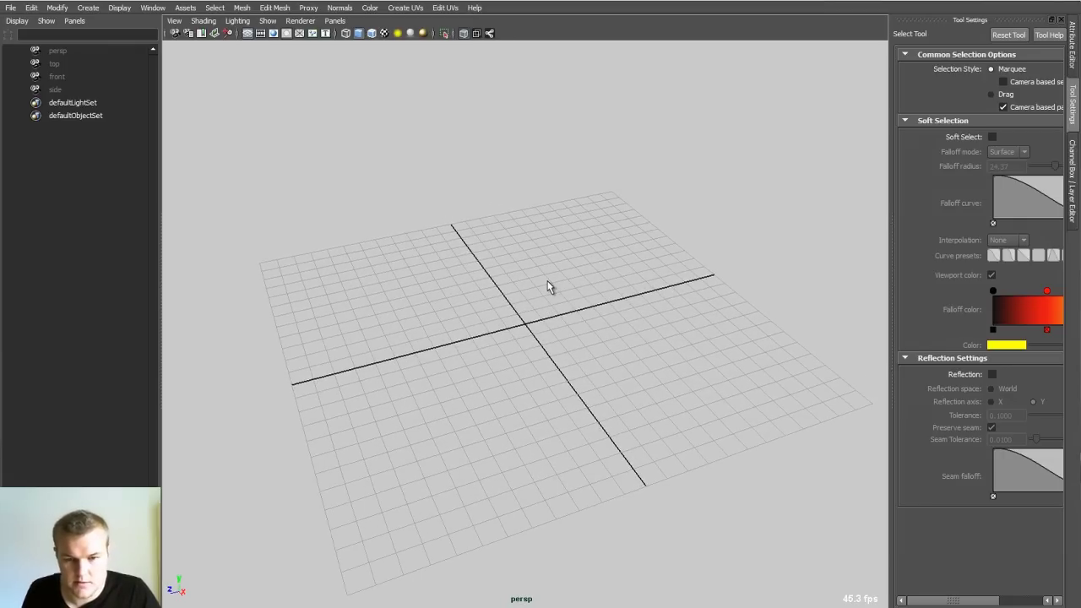
pyautogui.keyDown('shift'); pyautogui.moveTo(547, 279); pyautogui.dragTo(482, 281, button='right'); pyautogui.keyUp('shift')
pyautogui.click(1072, 178)
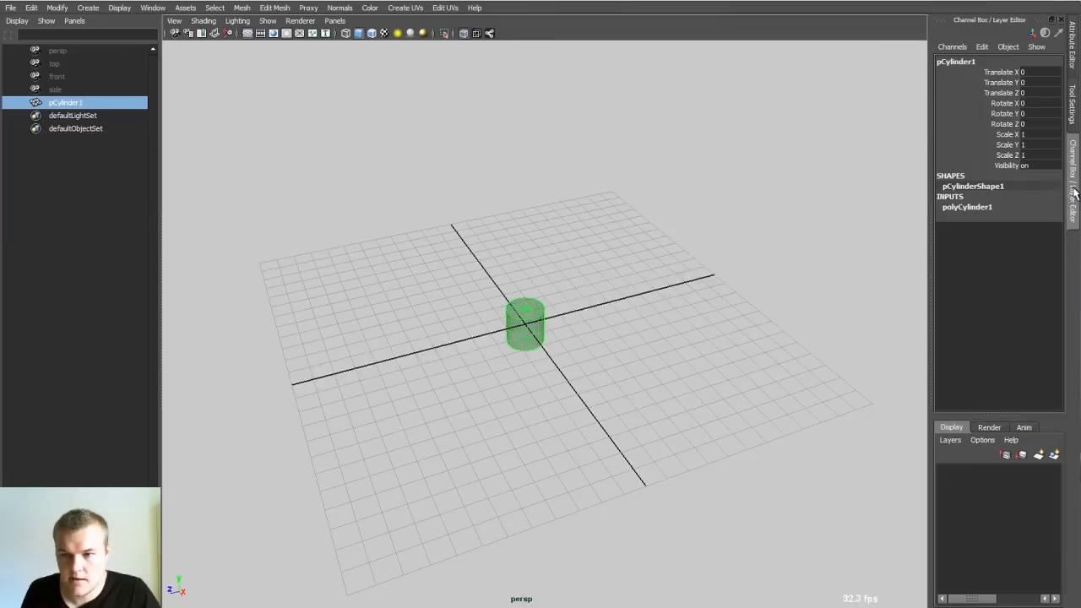
pyautogui.click(959, 206)
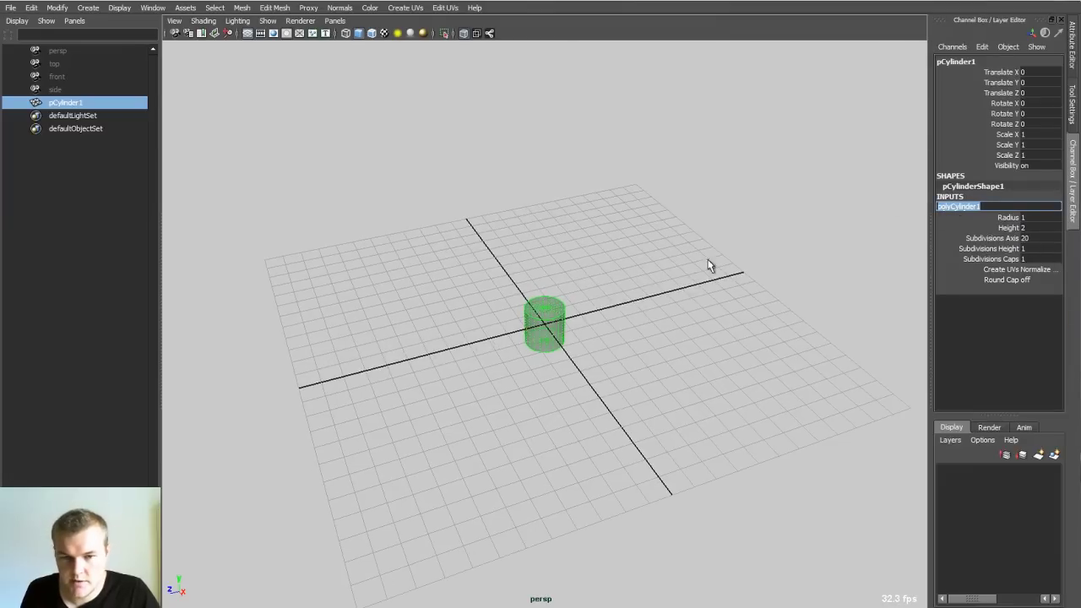
pyautogui.keyDown('alt'); pyautogui.moveTo(642, 263); pyautogui.dragTo(603, 273); pyautogui.keyUp('alt')
pyautogui.press('e')
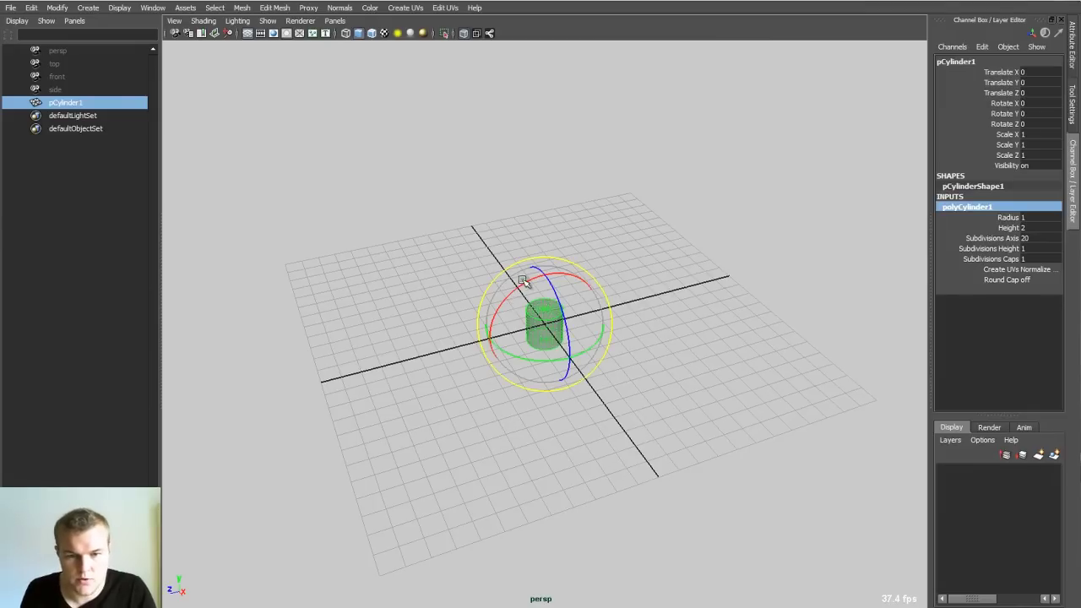
pyautogui.moveTo(522, 284); pyautogui.dragTo(505, 302)
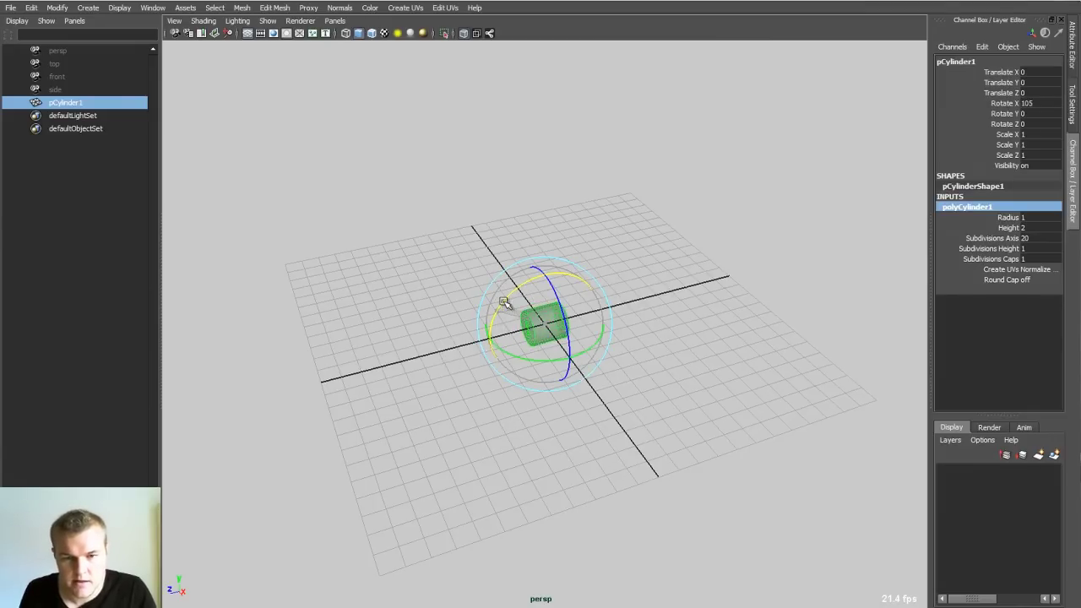
# - Set the cylinder's axis subdivisions to 5, height subdivisions to 15 and height to 31.4
pyautogui.doubleClick(1025, 239)
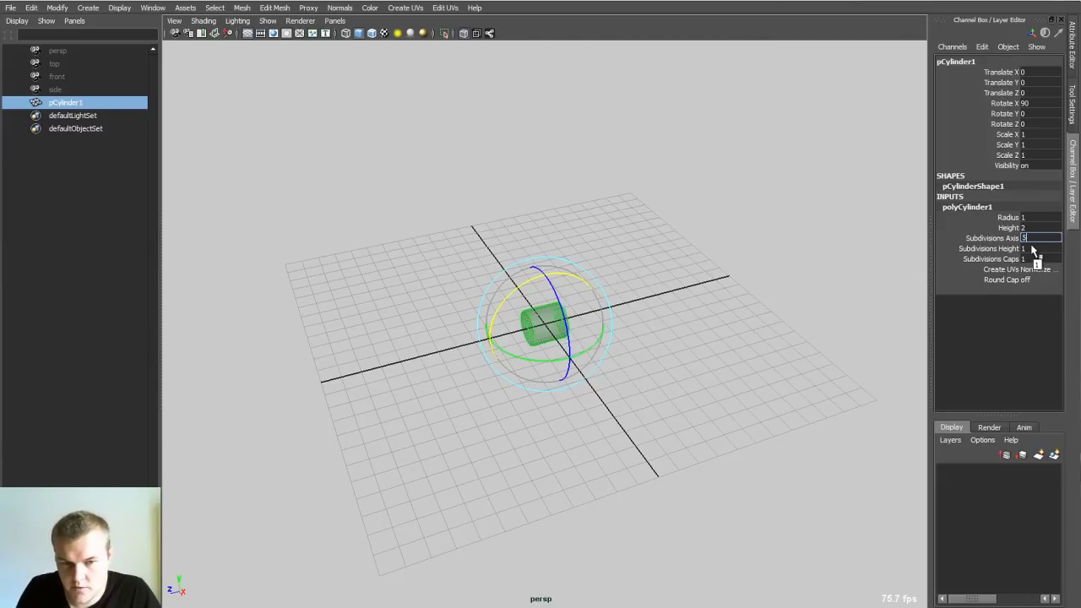
pyautogui.press('Return')
pyautogui.click(994, 239)
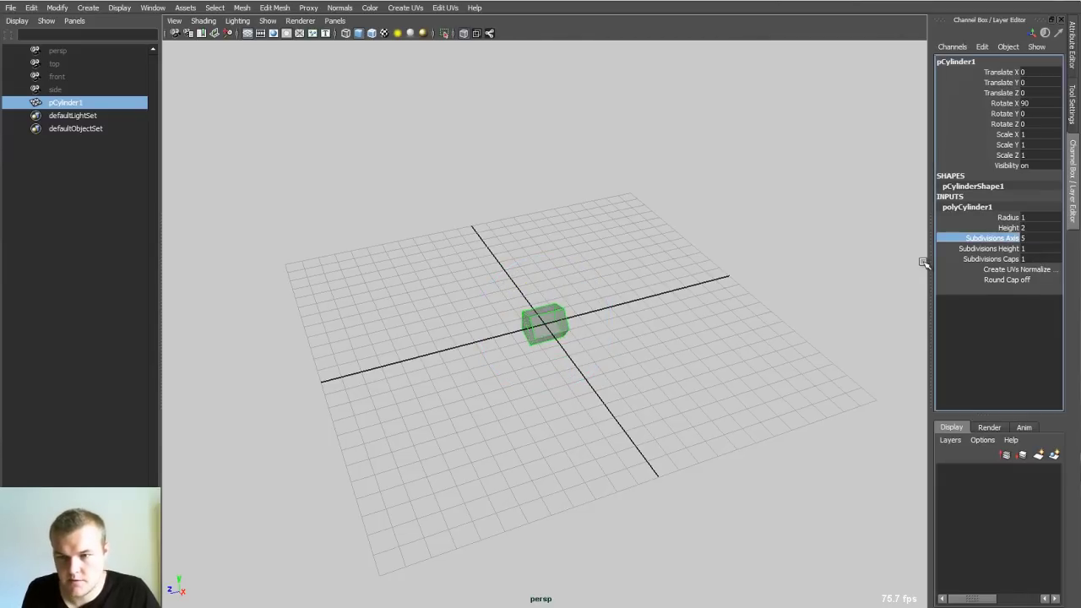
pyautogui.moveTo(634, 294); pyautogui.dragTo(640, 301, button='middle')
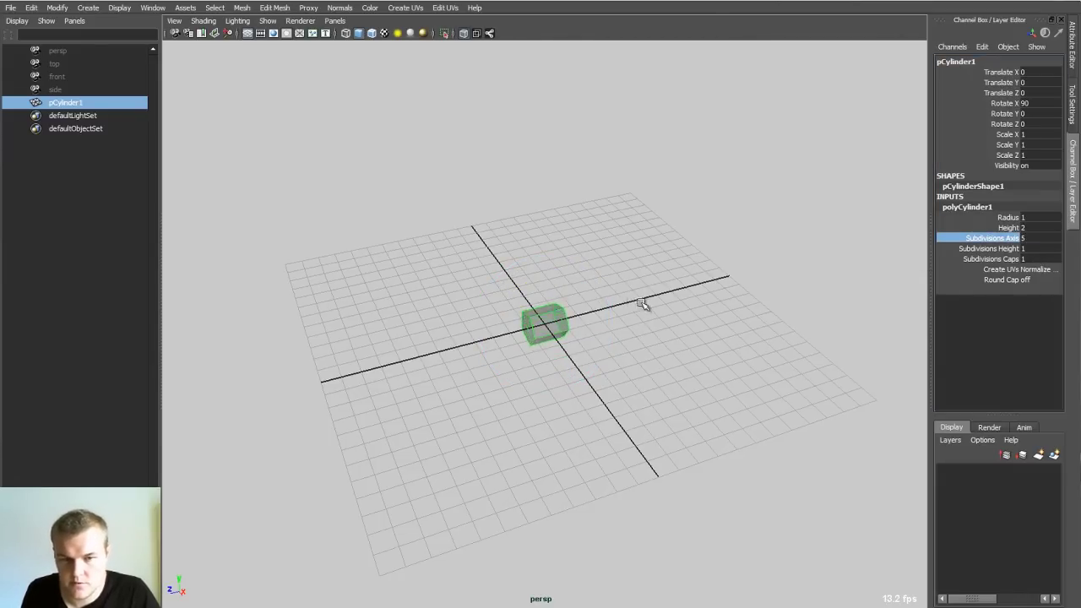
pyautogui.click(989, 248)
pyautogui.moveTo(775, 309); pyautogui.dragTo(801, 299, button='middle')
pyautogui.click(1003, 228)
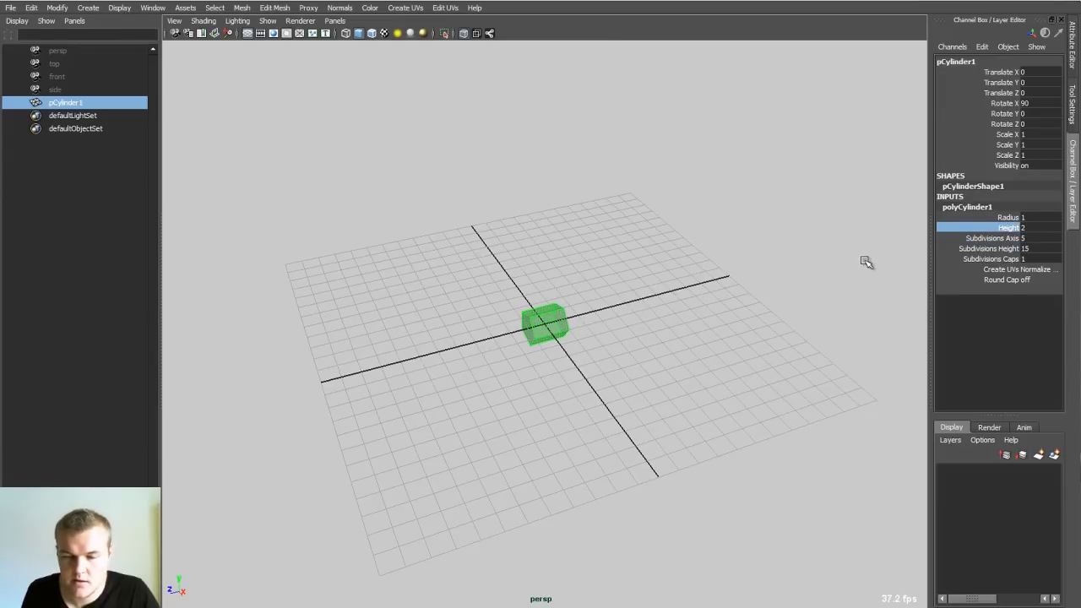
pyautogui.moveTo(863, 261); pyautogui.dragTo(682, 269, button='middle')
pyautogui.keyDown('alt'); pyautogui.moveTo(682, 269); pyautogui.dragTo(595, 286); pyautogui.keyUp('alt')
# - Extrude the cap faces at the cylinder's near end with a thickness of 2 and an offset of -0.5
pyautogui.press('F11')
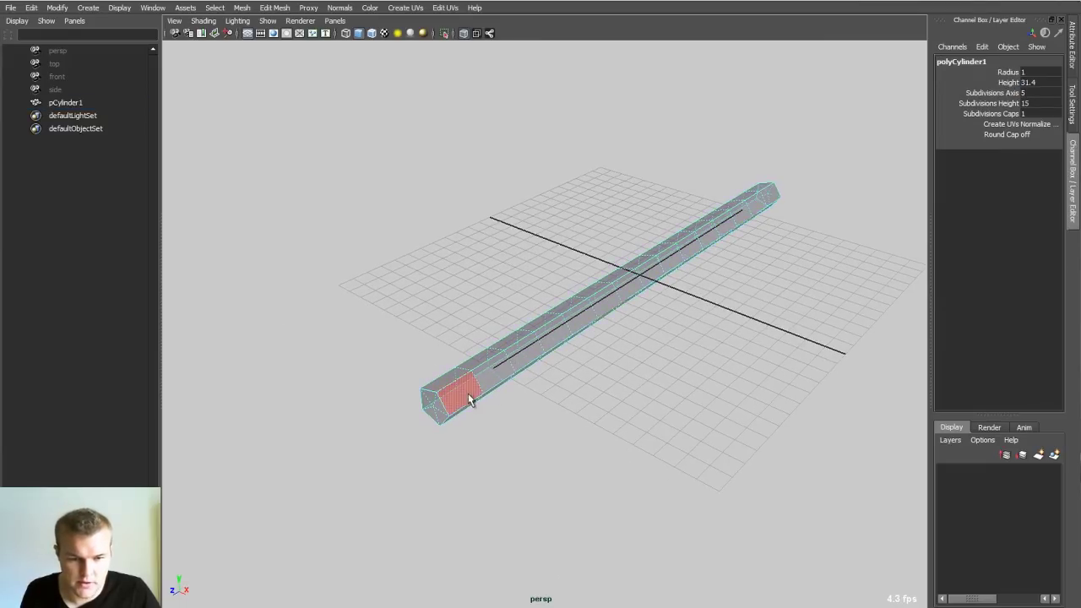
pyautogui.keyDown('alt'); pyautogui.moveTo(468, 393); pyautogui.dragTo(443, 400); pyautogui.keyUp('alt')
pyautogui.moveTo(419, 350); pyautogui.dragTo(390, 404)
pyautogui.keyDown('alt'); pyautogui.moveTo(456, 406); pyautogui.dragTo(464, 363); pyautogui.keyUp('alt')
pyautogui.hotkey('ctrl', 'e')
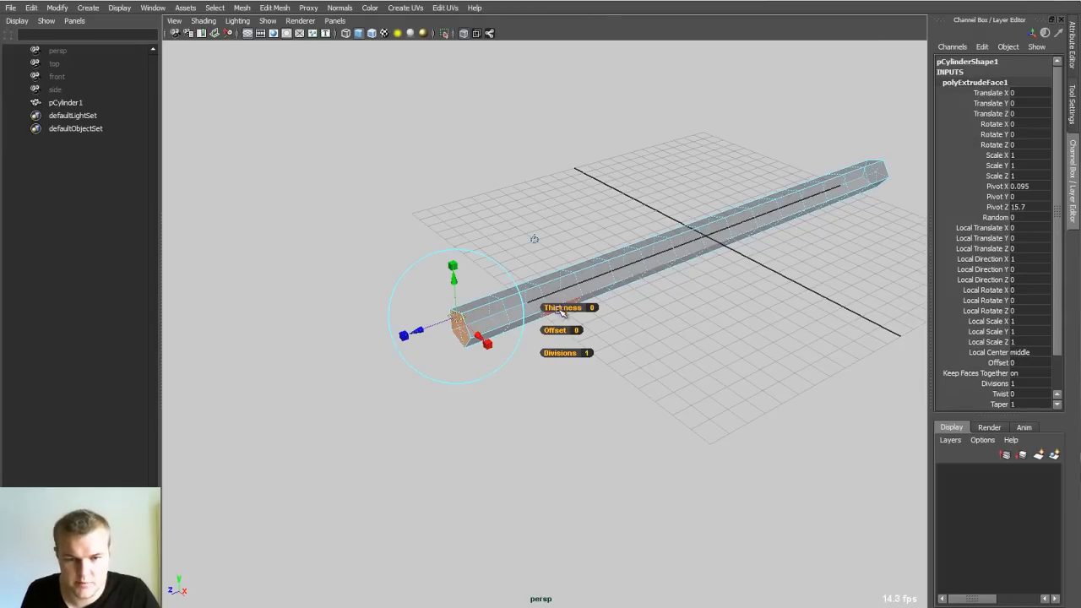
pyautogui.moveTo(559, 308); pyautogui.dragTo(574, 312)
pyautogui.moveTo(557, 331); pyautogui.dragTo(543, 334)
pyautogui.keyDown('alt'); pyautogui.moveTo(480, 397); pyautogui.dragTo(495, 390); pyautogui.keyUp('alt')
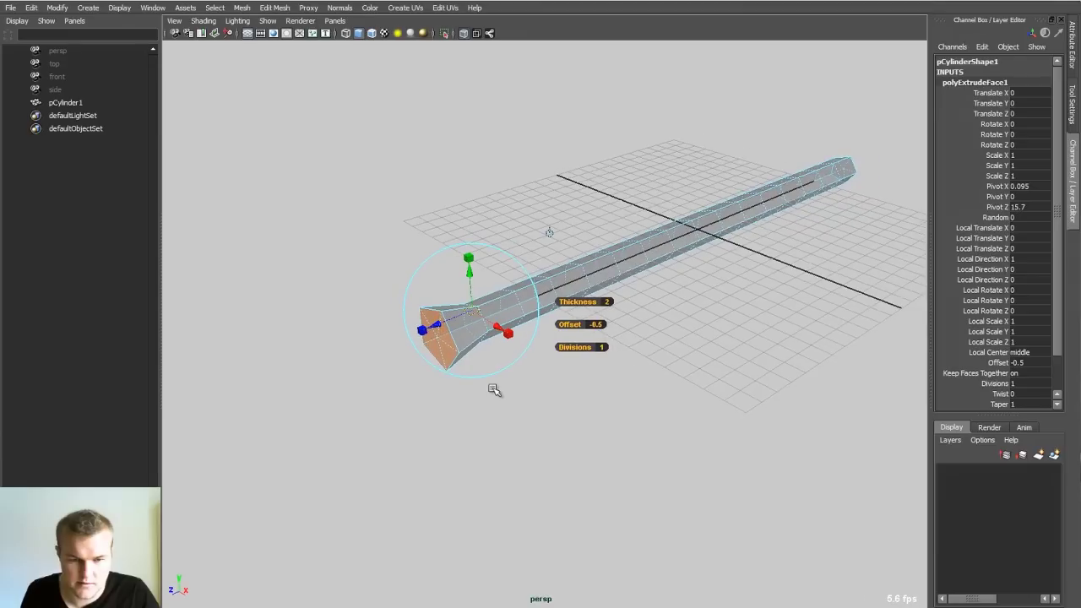
# - Extrude the flared cap faces outward by about 2.27 and scale them down to form a narrowed head
pyautogui.press('g')
pyautogui.moveTo(395, 337); pyautogui.dragTo(347, 357)
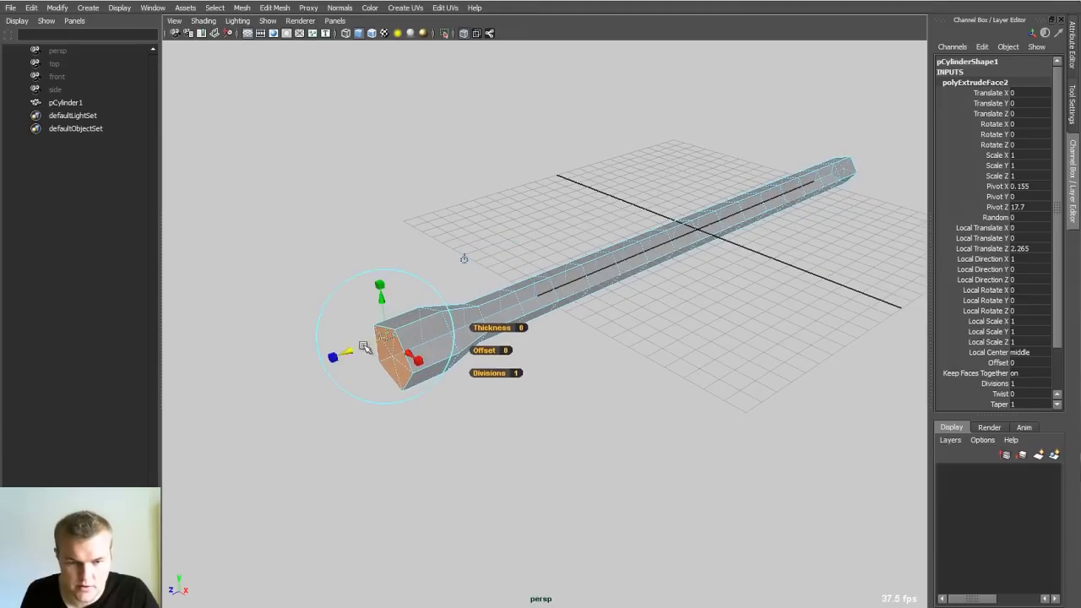
pyautogui.press('r')
pyautogui.moveTo(389, 308); pyautogui.dragTo(397, 344)
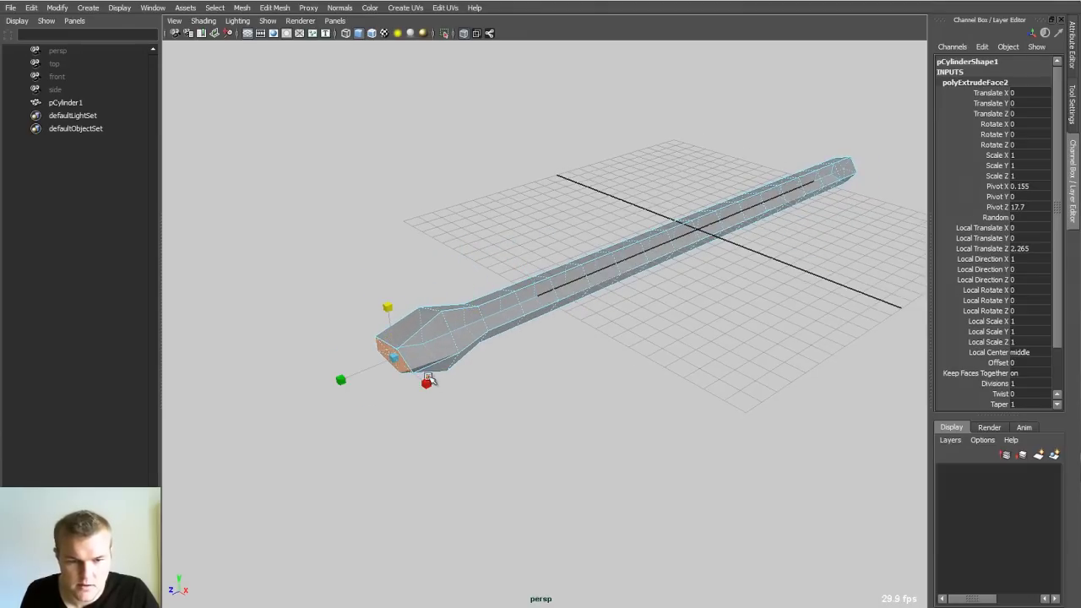
pyautogui.moveTo(426, 383); pyautogui.dragTo(409, 369)
# - Taper the tail by scaling down the vertices at its tip, using soft selection with a falloff radius of 32.37
pyautogui.moveTo(389, 308); pyautogui.dragTo(550, 309)
pyautogui.press('q')
pyautogui.press('F9')
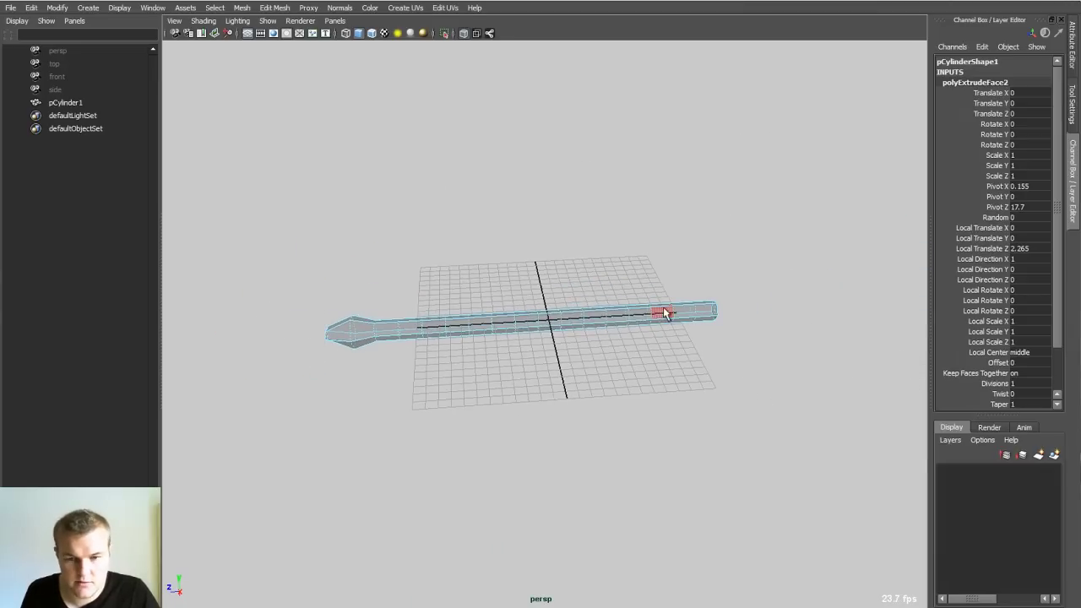
pyautogui.moveTo(720, 310)
pyautogui.mouseDown()
pyautogui.moveTo(691, 326)
pyautogui.moveTo(731, 316)
pyautogui.mouseUp()
pyautogui.press('b')
pyautogui.moveTo(731, 319)
pyautogui.mouseDown(button='middle')
pyautogui.moveTo(763, 310)
pyautogui.moveTo(719, 313)
pyautogui.mouseUp(button='middle')
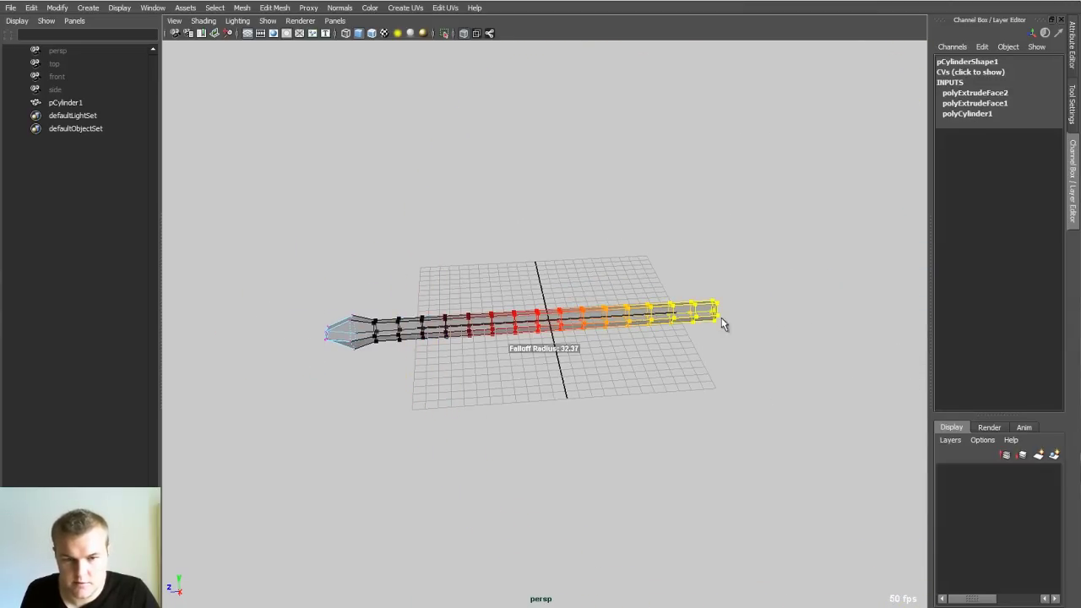
pyautogui.moveTo(718, 313)
pyautogui.keyDown('alt'); pyautogui.mouseDown()
pyautogui.moveTo(634, 393)
pyautogui.moveTo(713, 327)
pyautogui.mouseUp(); pyautogui.keyUp('alt')
pyautogui.click(1069, 119)
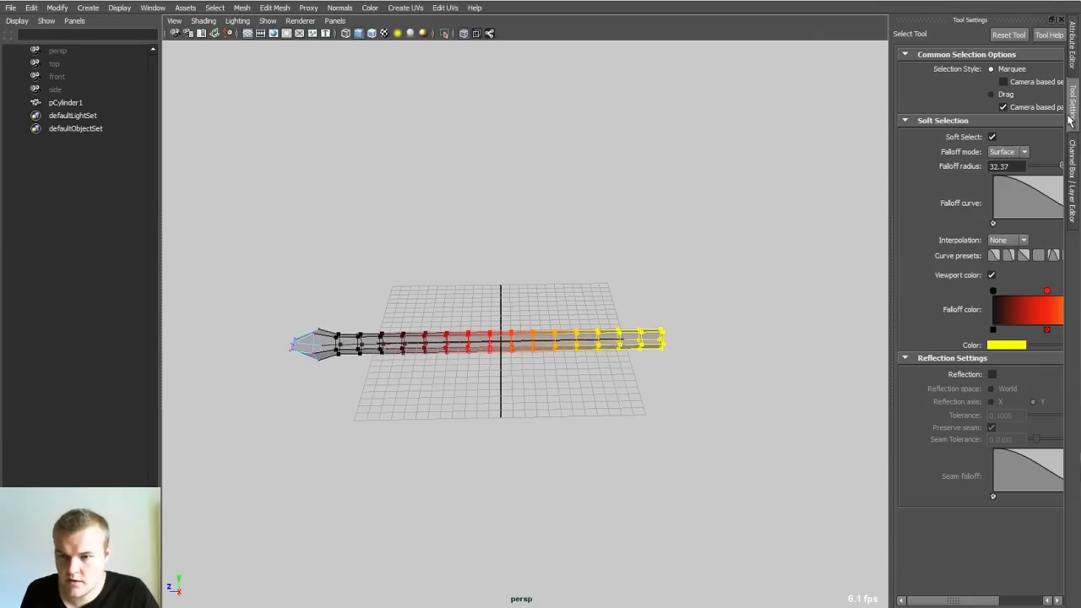
pyautogui.keyDown('alt'); pyautogui.moveTo(568, 278); pyautogui.dragTo(580, 272); pyautogui.keyUp('alt')
pyautogui.keyDown('alt'); pyautogui.moveTo(580, 272); pyautogui.dragTo(630, 294, button='right'); pyautogui.keyUp('alt')
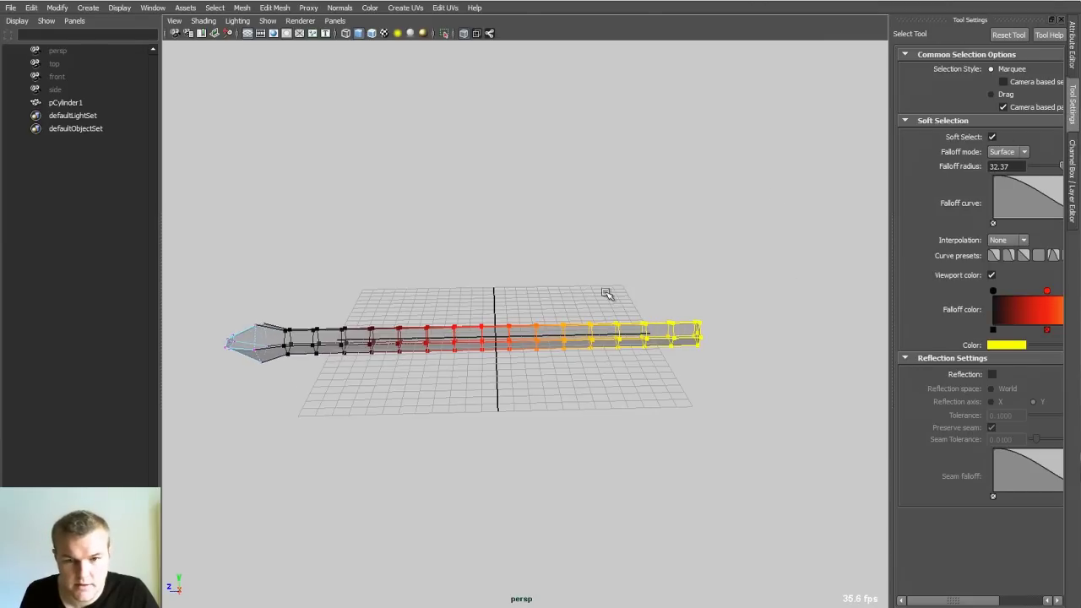
pyautogui.press('r')
pyautogui.moveTo(701, 278); pyautogui.dragTo(715, 376)
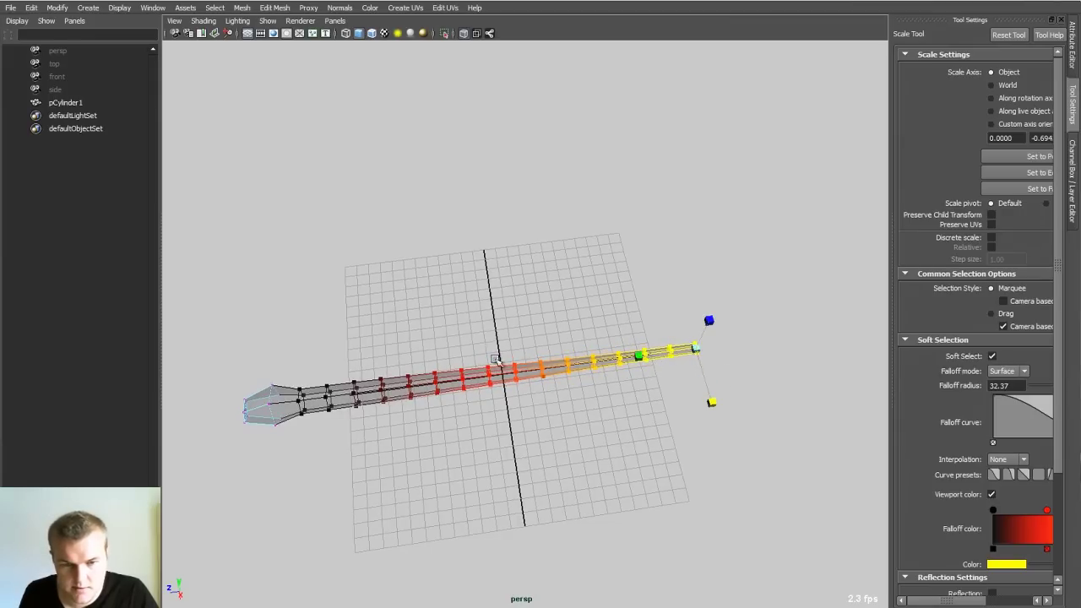
# - Set the soft selection falloff radius to about 14.89 for the vertices at the head end, and return the mesh to object mode
pyautogui.moveTo(471, 407); pyautogui.dragTo(242, 394)
pyautogui.press('b')
pyautogui.keyDown('alt'); pyautogui.moveTo(470, 357); pyautogui.dragTo(494, 337); pyautogui.keyUp('alt')
pyautogui.press('q')
pyautogui.moveTo(466, 375); pyautogui.dragTo(540, 314, button='right')
pyautogui.moveTo(540, 314)
pyautogui.keyDown('alt'); pyautogui.mouseDown()
pyautogui.moveTo(540, 340)
pyautogui.moveTo(644, 284)
pyautogui.moveTo(581, 299)
pyautogui.moveTo(541, 335)
pyautogui.moveTo(538, 312)
pyautogui.mouseUp(); pyautogui.keyUp('alt')
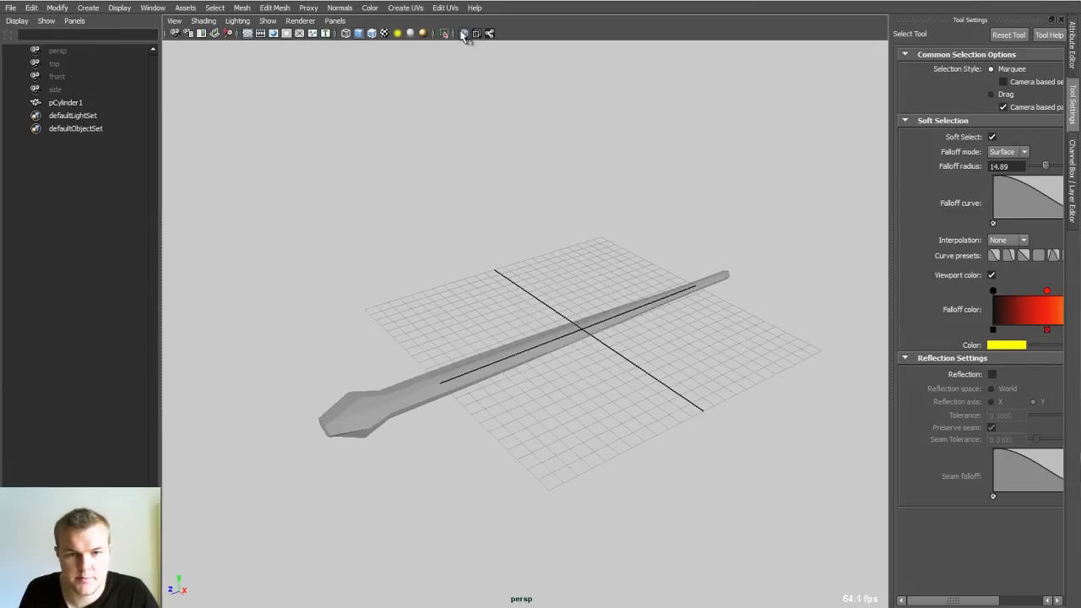
# - Switch to the top view with the whole mesh in frame and turn on X-ray shading
pyautogui.keyDown('alt'); pyautogui.moveTo(470, 85); pyautogui.dragTo(482, 133); pyautogui.keyUp('alt')
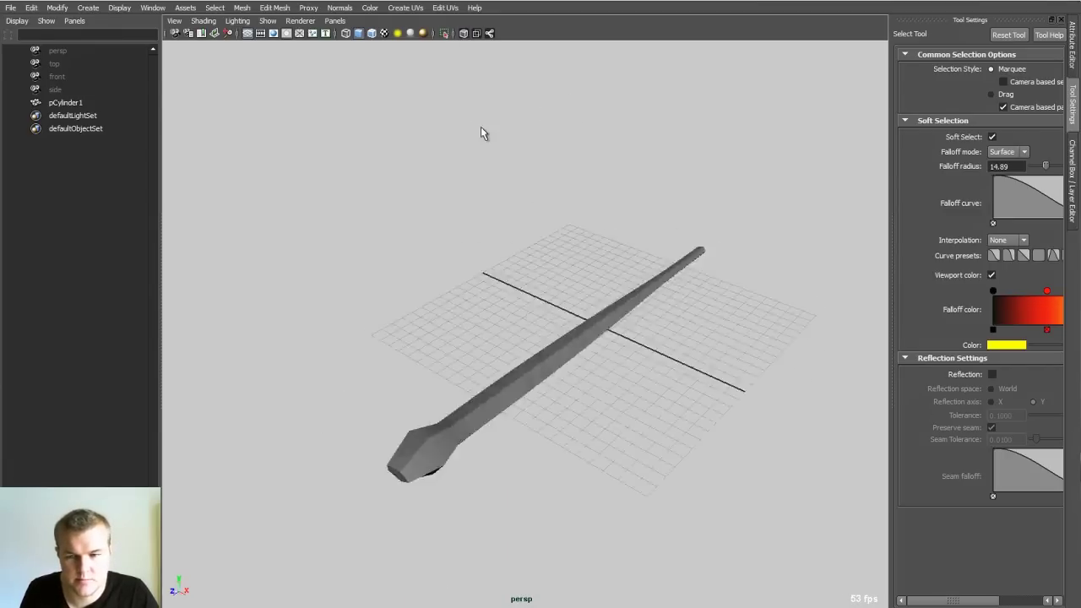
pyautogui.click(1073, 154)
pyautogui.keyDown('alt'); pyautogui.moveTo(678, 258); pyautogui.dragTo(447, 282); pyautogui.keyUp('alt')
pyautogui.press('space')
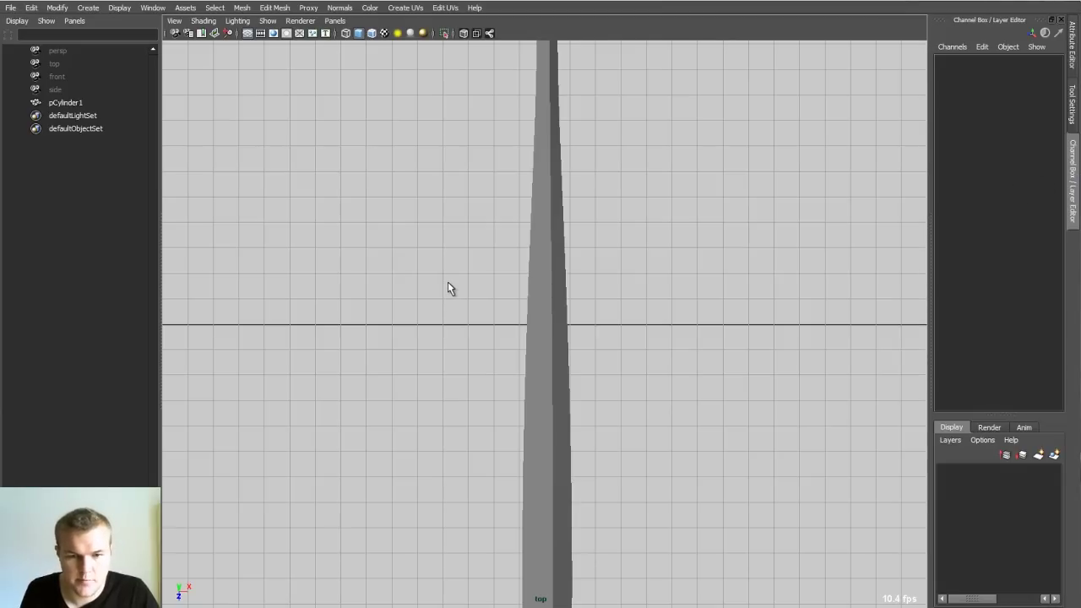
pyautogui.scroll(-5, 628, 268)
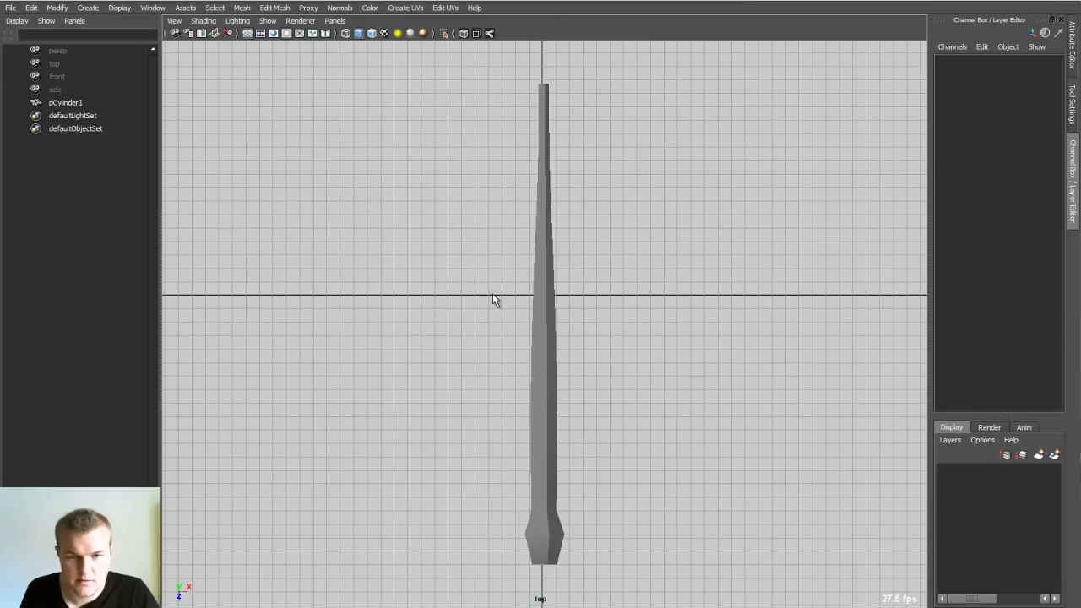
pyautogui.scroll(-1, 493, 298)
pyautogui.click(464, 33)
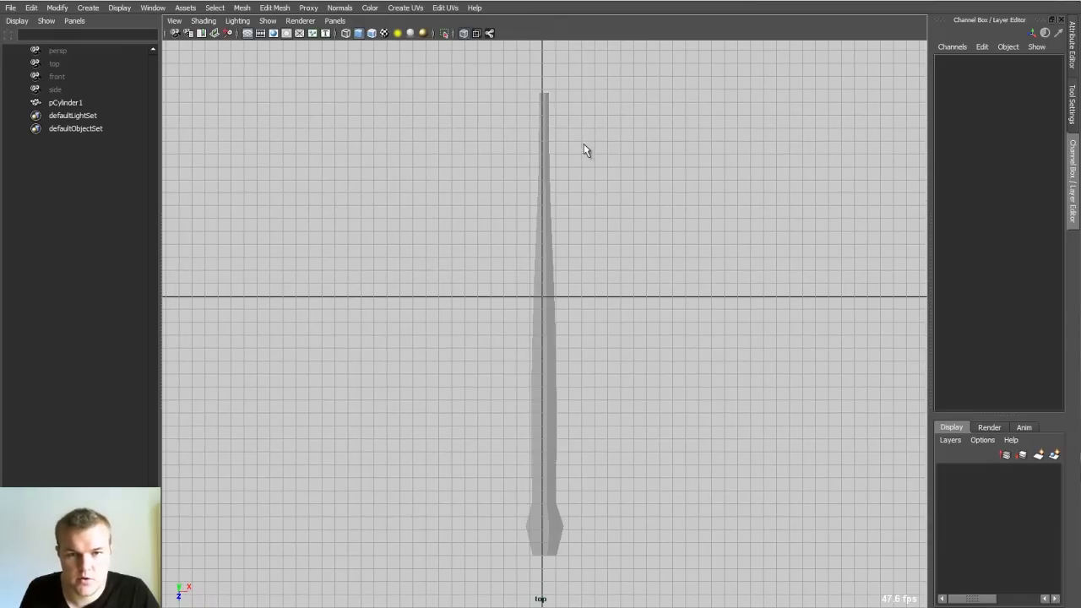
pyautogui.scroll(1, 583, 150)
# - Draw a chain of ten joints with the Joint Tool along the mesh's centre line, from the tail tip to the head
pyautogui.press('space')
pyautogui.click(634, 187)
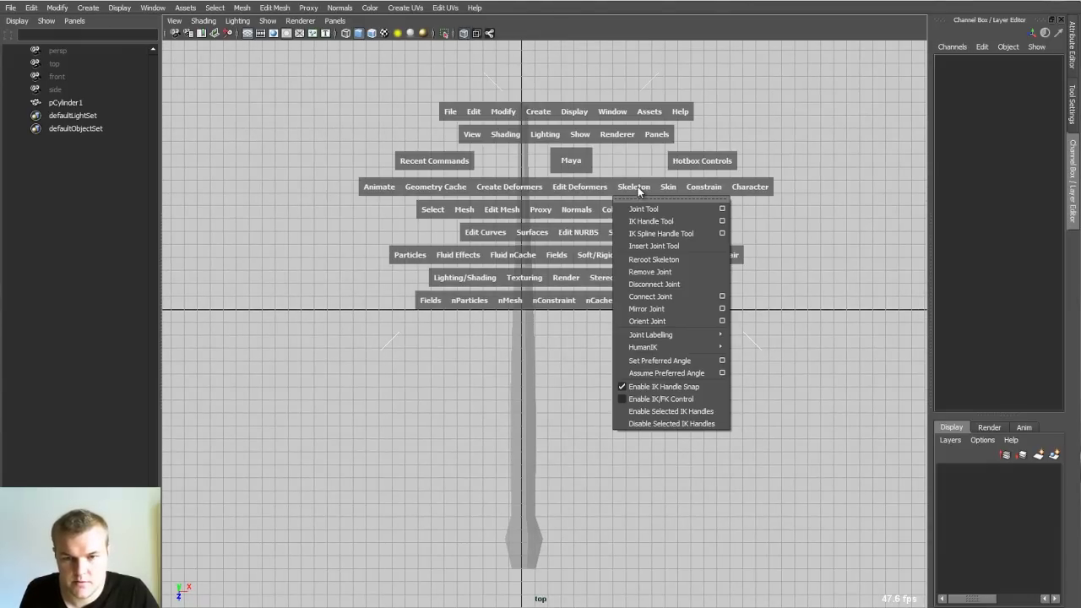
pyautogui.click(671, 209)
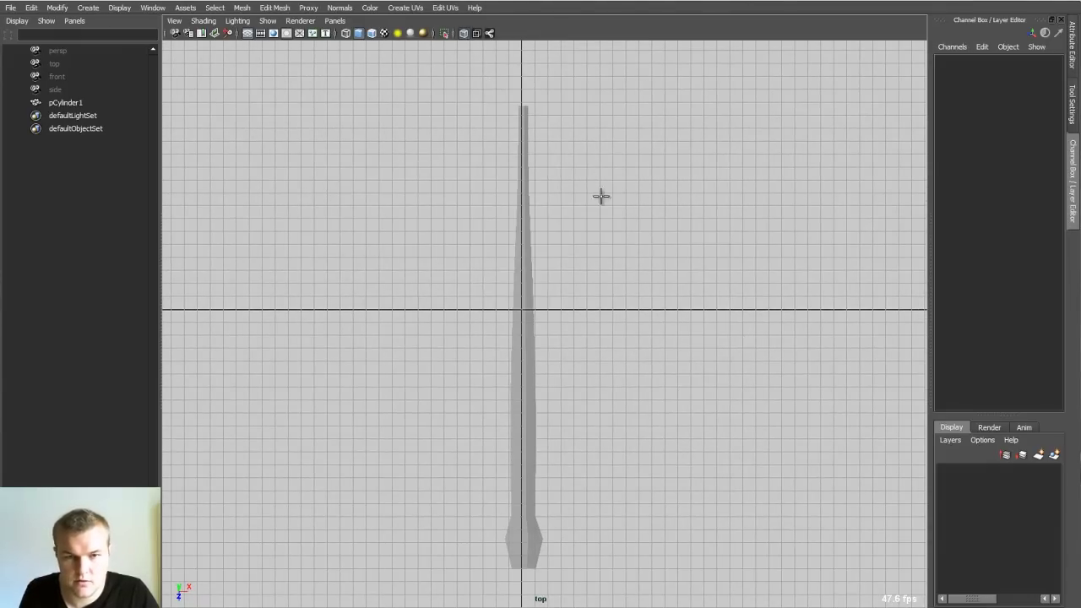
pyautogui.click(522, 103)
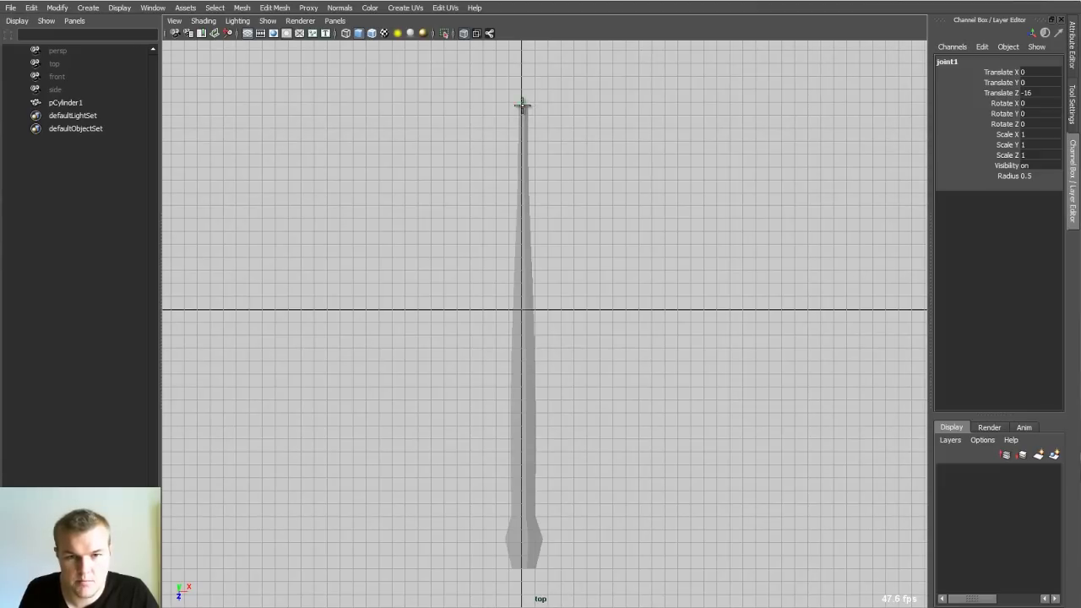
pyautogui.click(522, 152)
pyautogui.click(521, 203)
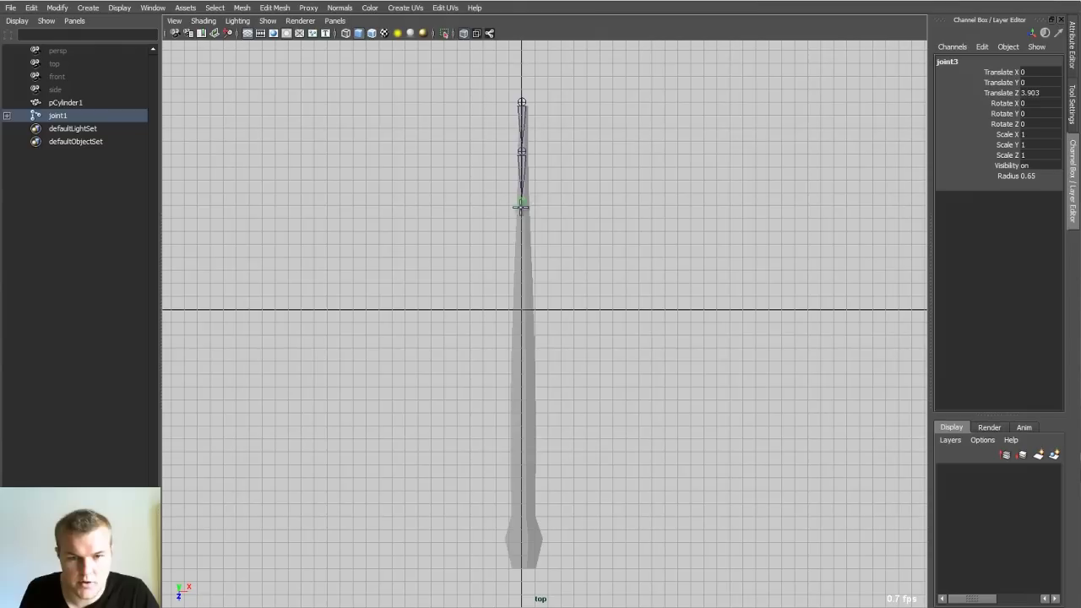
pyautogui.click(522, 252)
pyautogui.click(521, 300)
pyautogui.click(521, 355)
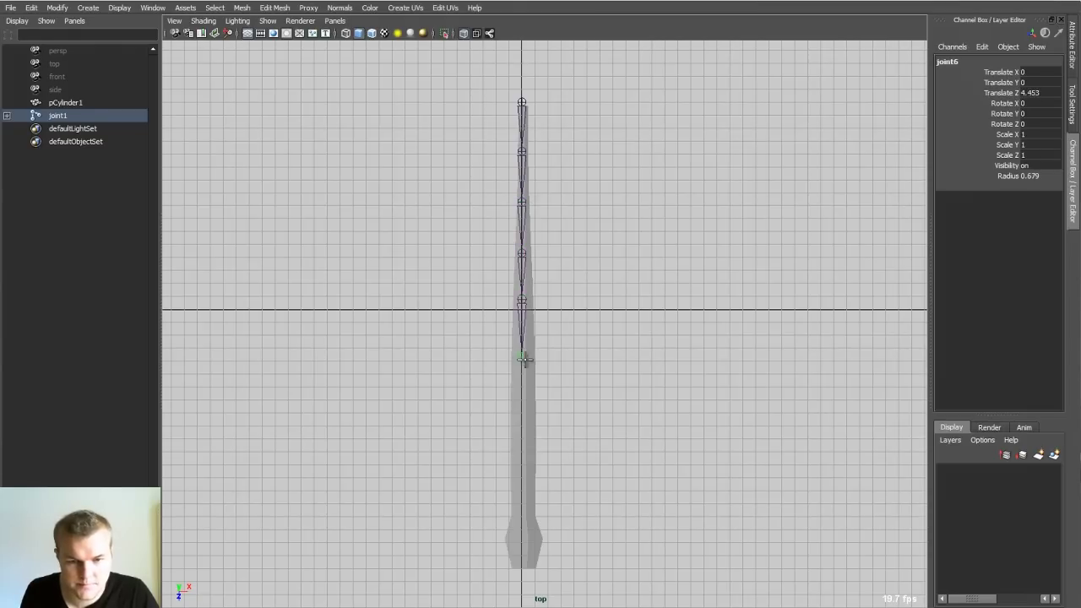
pyautogui.click(522, 416)
pyautogui.click(522, 458)
pyautogui.click(522, 515)
pyautogui.click(522, 567)
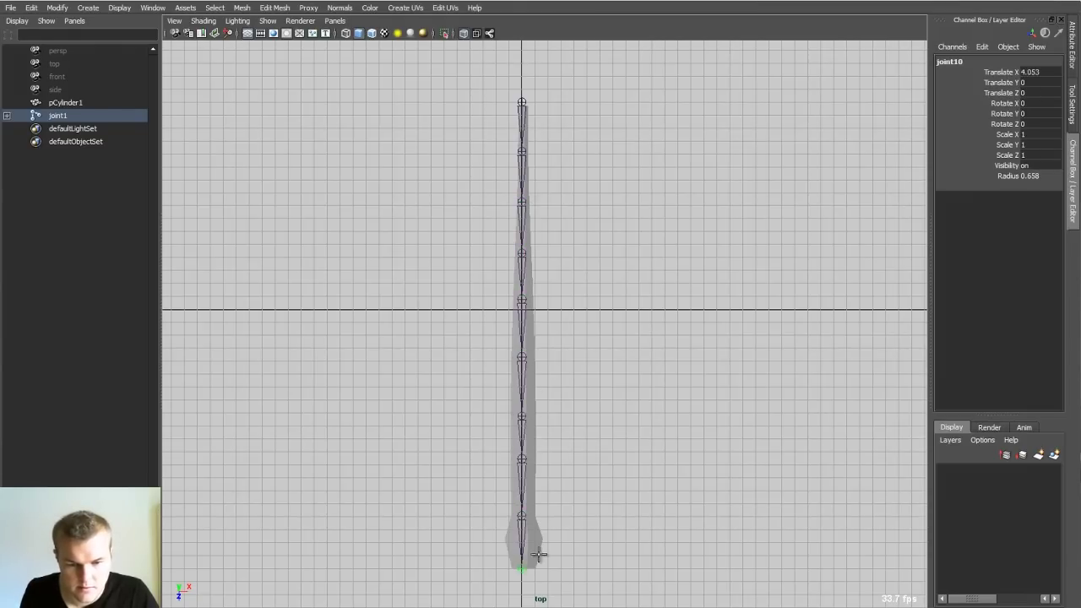
pyautogui.press('Return')
# - In the perspective view, create an IK spline handle from the root joint at the tail to the last joint at the head
pyautogui.press('space')
pyautogui.moveTo(578, 415); pyautogui.dragTo(592, 344)
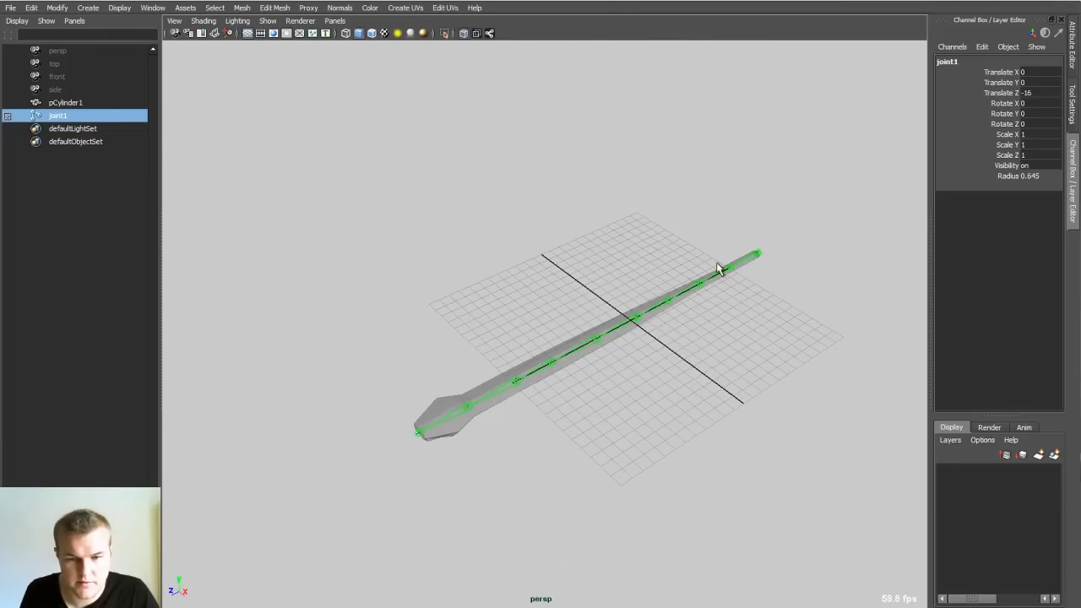
pyautogui.press('space')
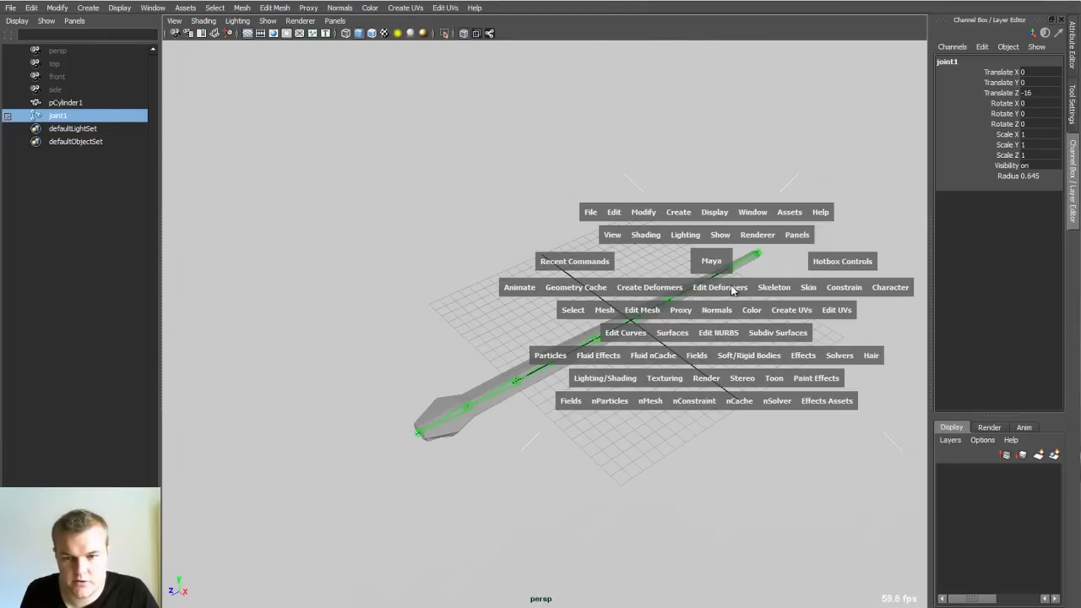
pyautogui.click(774, 292)
pyautogui.click(775, 340)
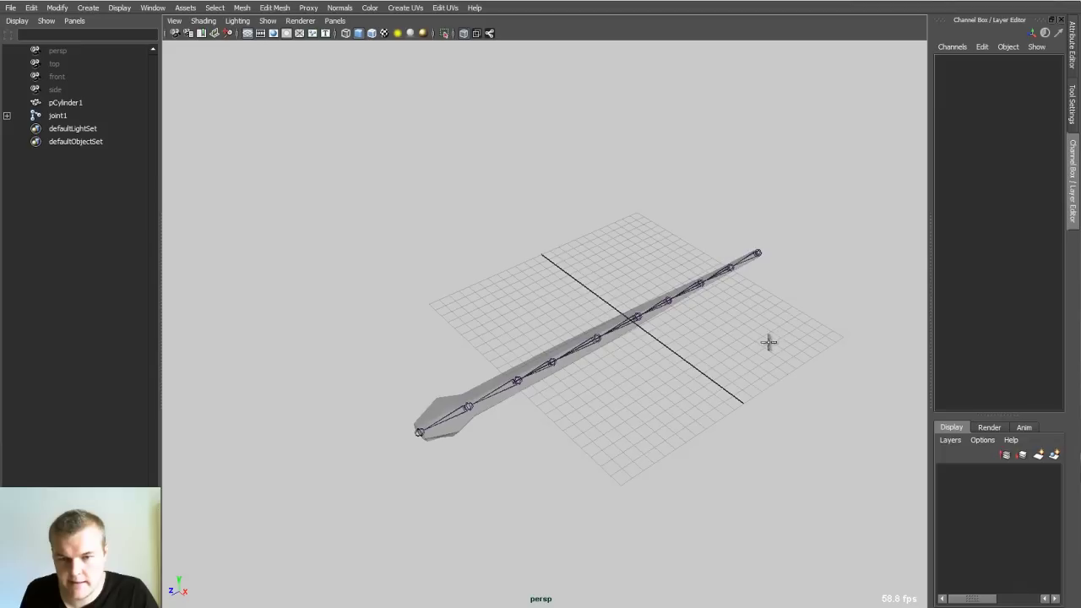
pyautogui.click(760, 250)
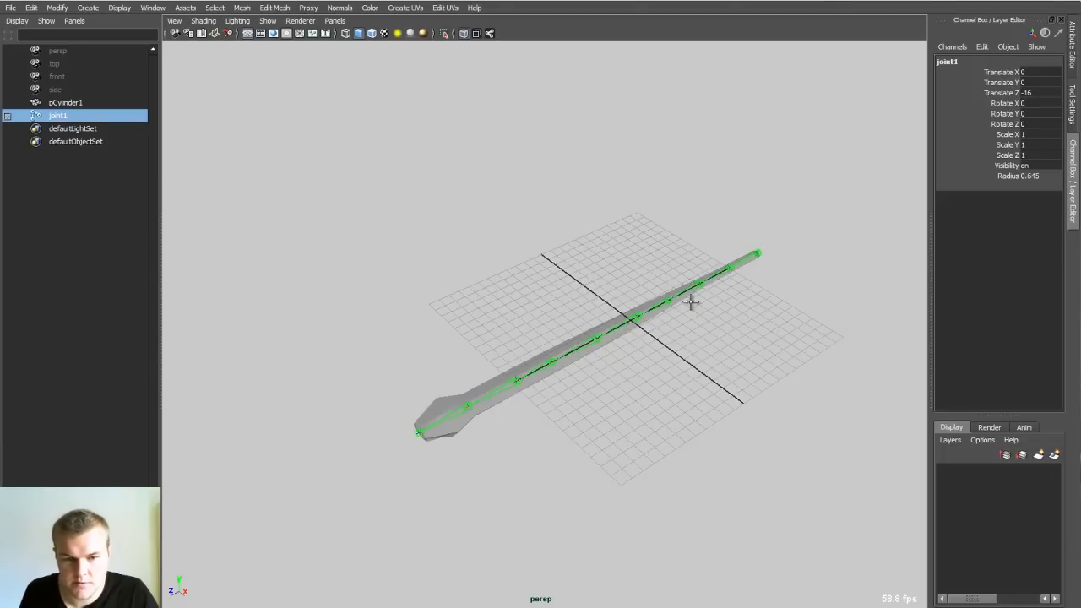
pyautogui.click(418, 433)
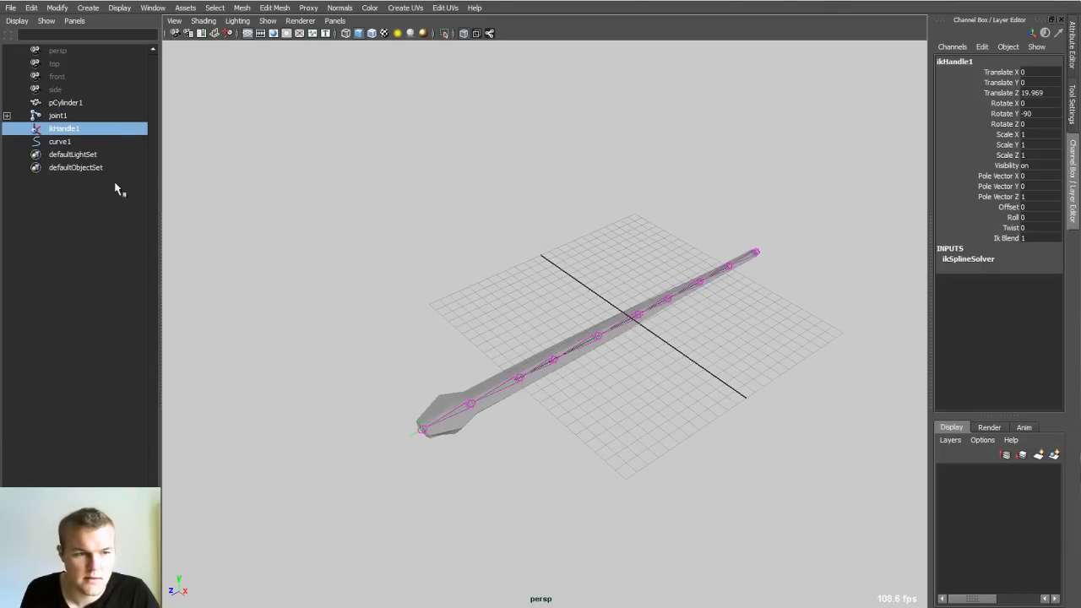
# - Hide the IK handle and the joint chain, and turn off the viewport grid
pyautogui.click(60, 142)
pyautogui.click(64, 130)
pyautogui.hotkey('ctrl', 'h')
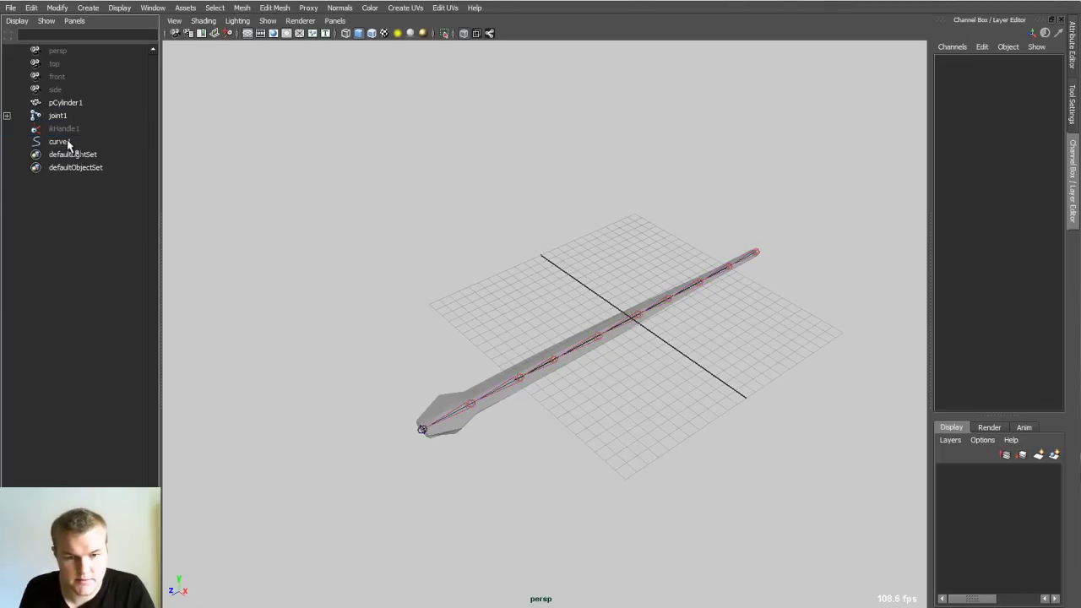
pyautogui.click(58, 116)
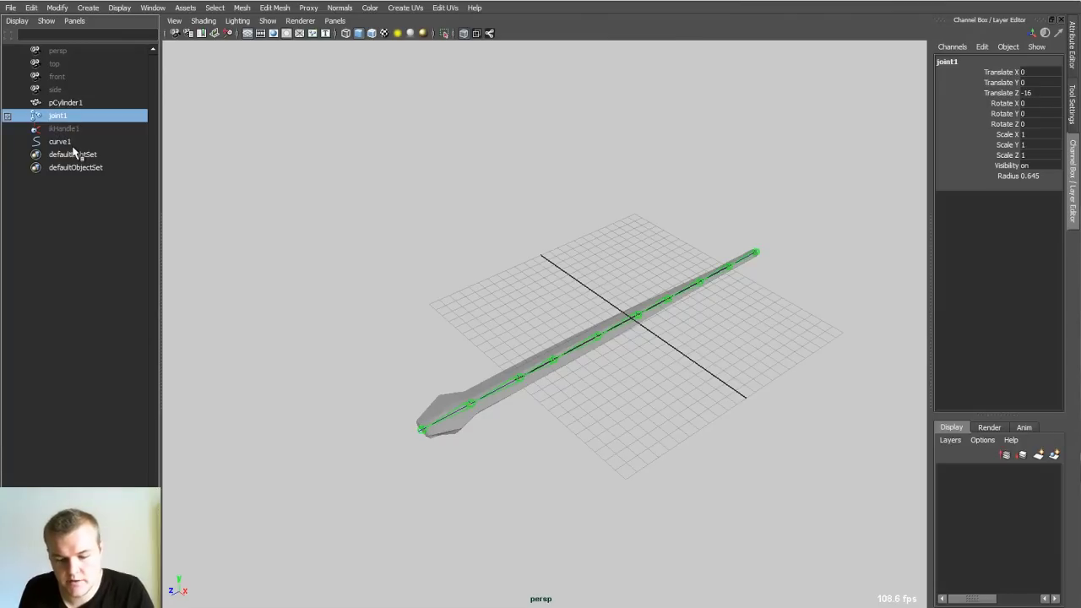
pyautogui.hotkey('ctrl', 'h')
pyautogui.moveTo(508, 292)
pyautogui.keyDown('alt'); pyautogui.mouseDown()
pyautogui.moveTo(533, 299)
pyautogui.moveTo(569, 335)
pyautogui.moveTo(499, 297)
pyautogui.mouseUp(); pyautogui.keyUp('alt')
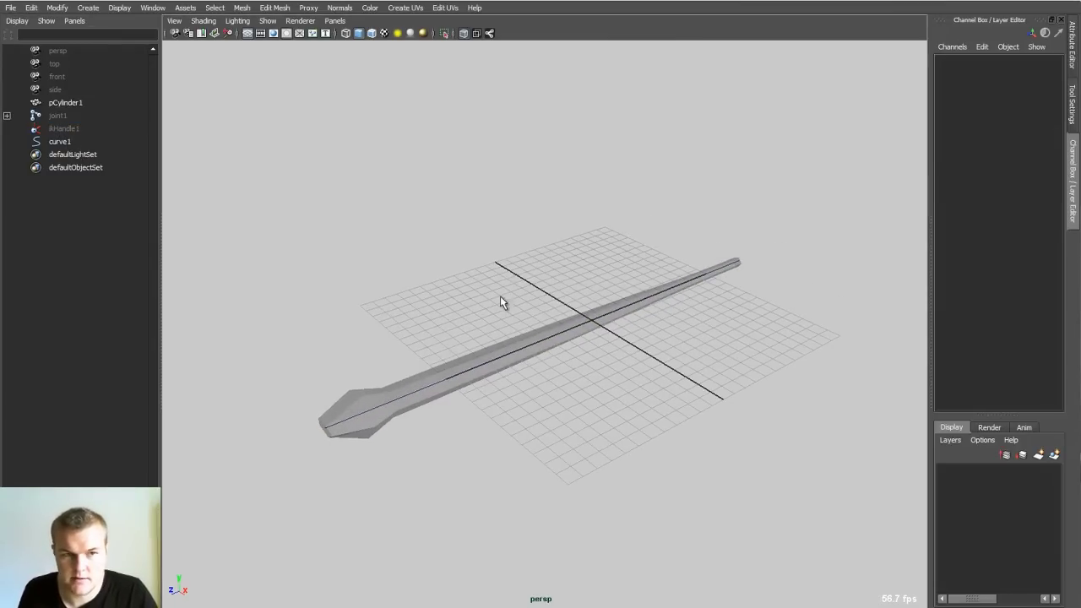
pyautogui.click(247, 34)
# - Bind the snake mesh to the joint chain, using the mesh together with the root joint
pyautogui.keyDown('alt'); pyautogui.moveTo(372, 224); pyautogui.dragTo(469, 397); pyautogui.keyUp('alt')
pyautogui.click(470, 405)
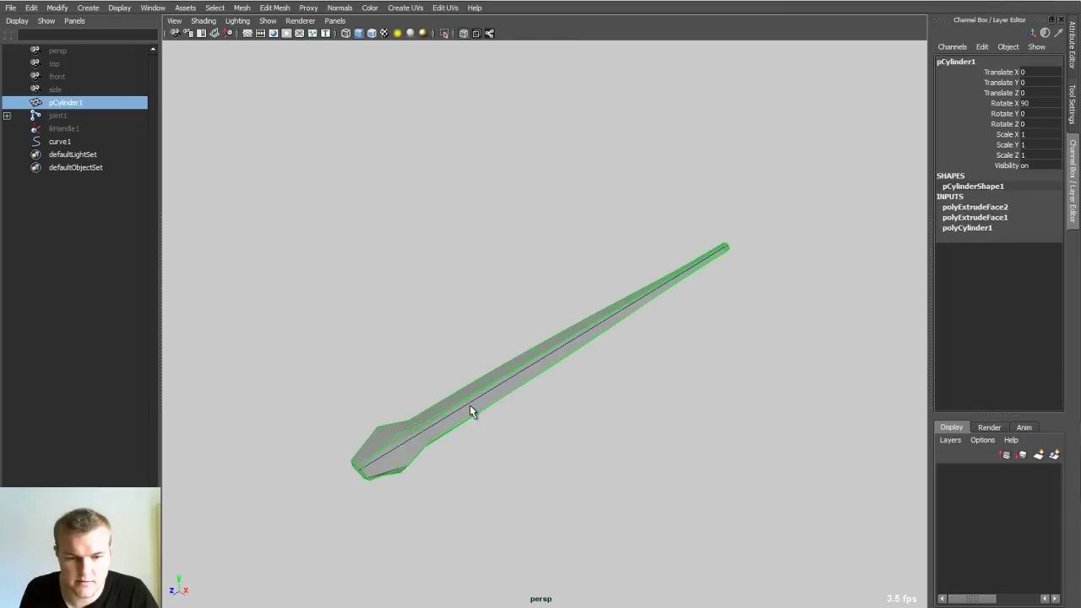
pyautogui.keyDown('ctrl'); pyautogui.click(69, 121); pyautogui.keyUp('ctrl')
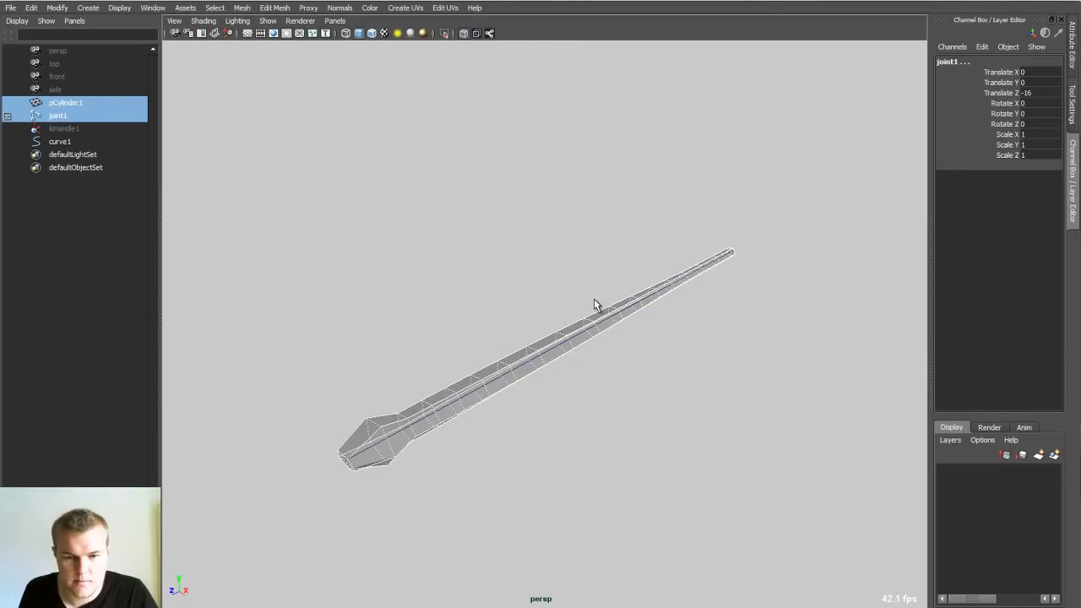
pyautogui.click(613, 289)
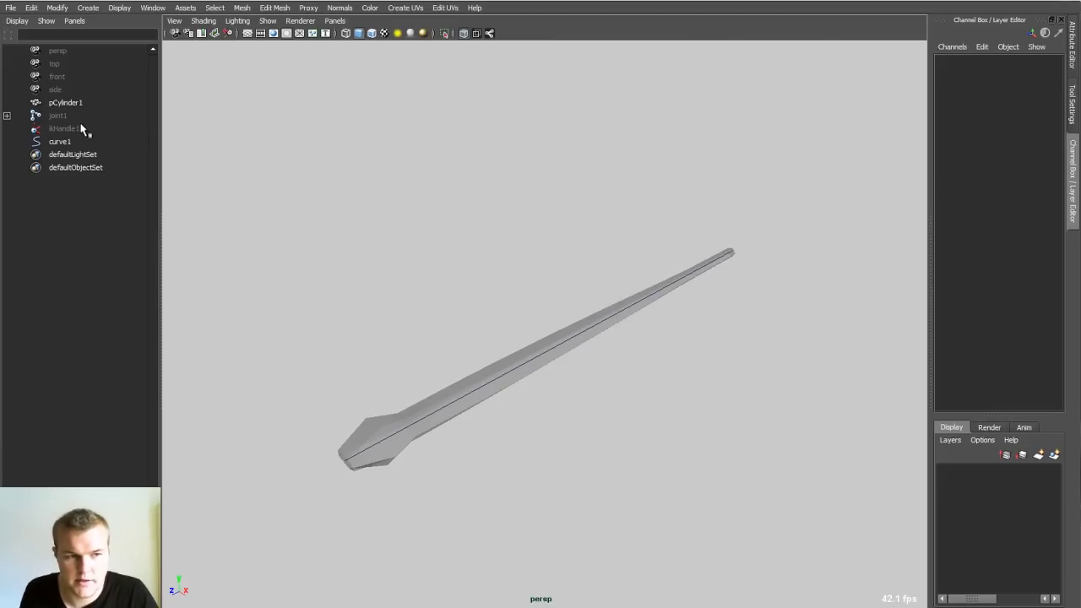
pyautogui.click(359, 434)
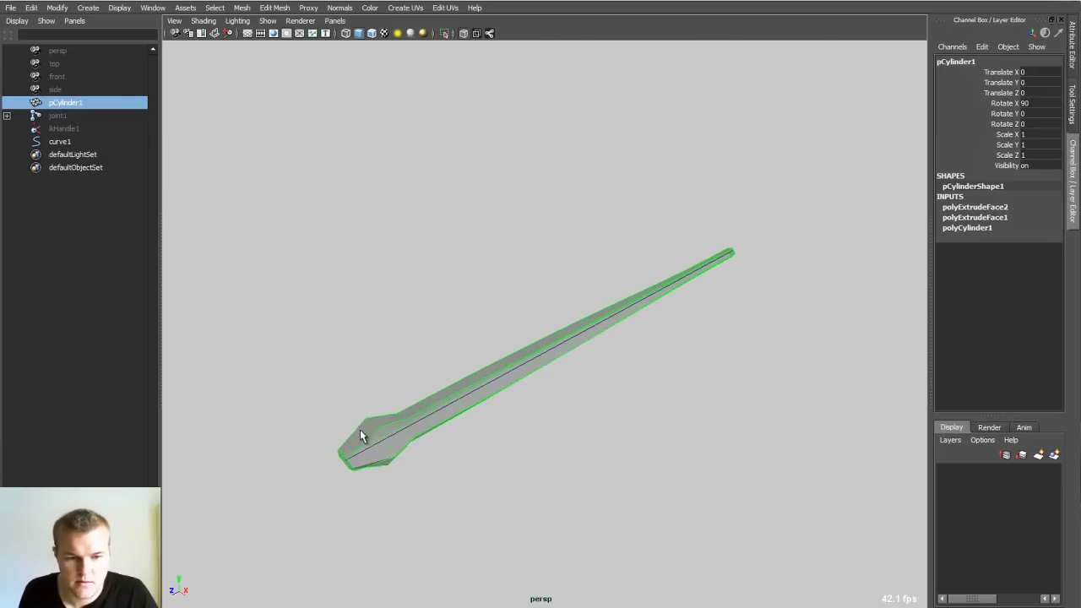
pyautogui.keyDown('ctrl'); pyautogui.click(68, 118); pyautogui.keyUp('ctrl')
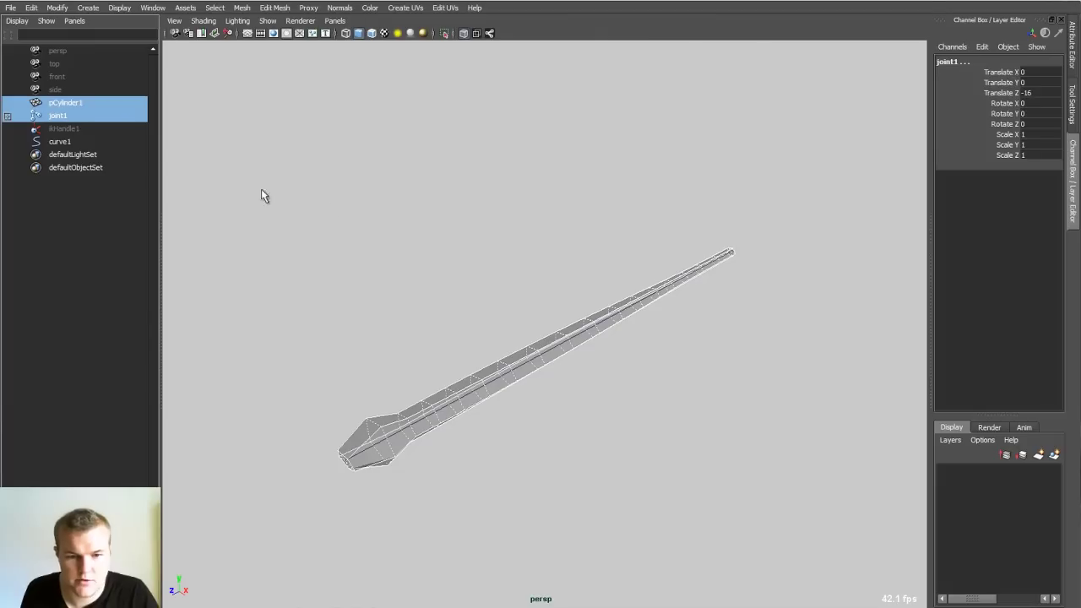
pyautogui.moveTo(540, 263)
pyautogui.keyDown('alt'); pyautogui.mouseDown()
pyautogui.moveTo(531, 261)
pyautogui.moveTo(549, 258)
pyautogui.mouseUp(); pyautogui.keyUp('alt')
pyautogui.press('space')
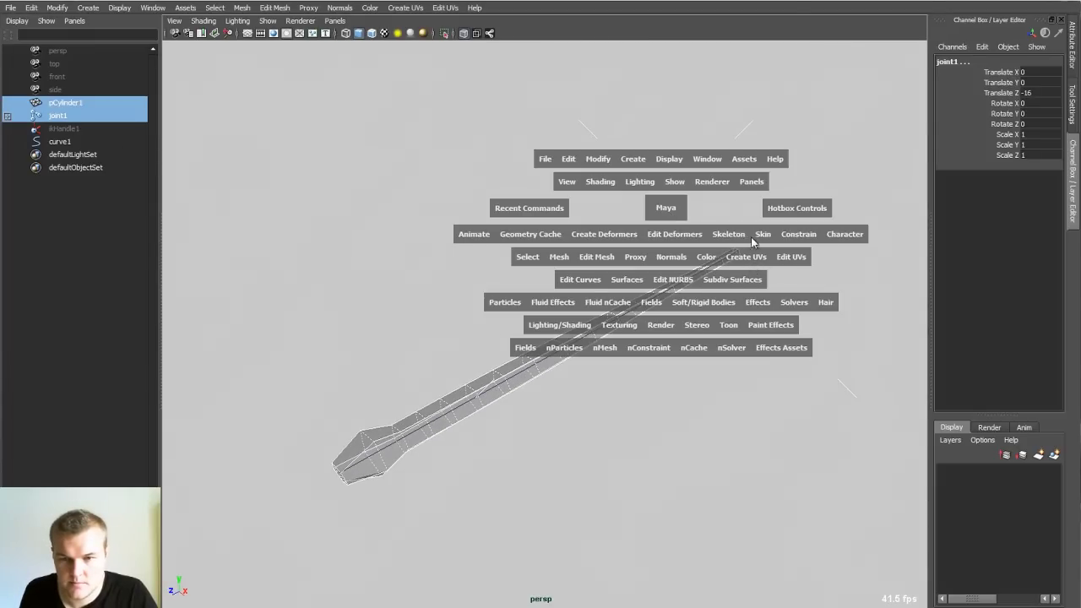
pyautogui.moveTo(752, 241); pyautogui.dragTo(861, 264)
pyautogui.keyDown('alt'); pyautogui.moveTo(765, 272); pyautogui.dragTo(748, 282); pyautogui.keyUp('alt')
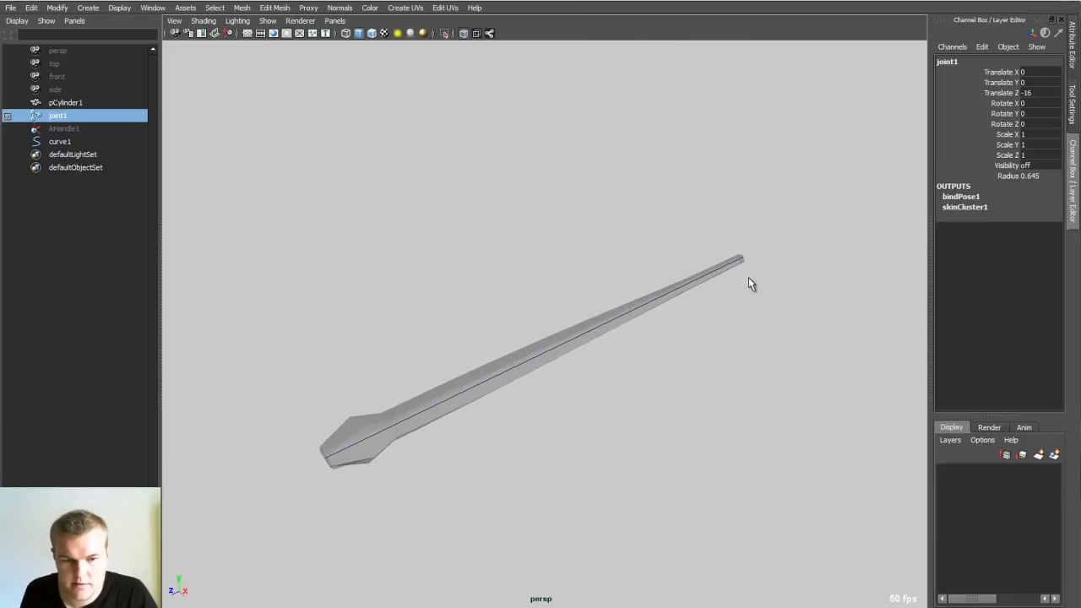
# - Add the snake mesh to a new display layer and set that layer to reference
pyautogui.click(578, 339)
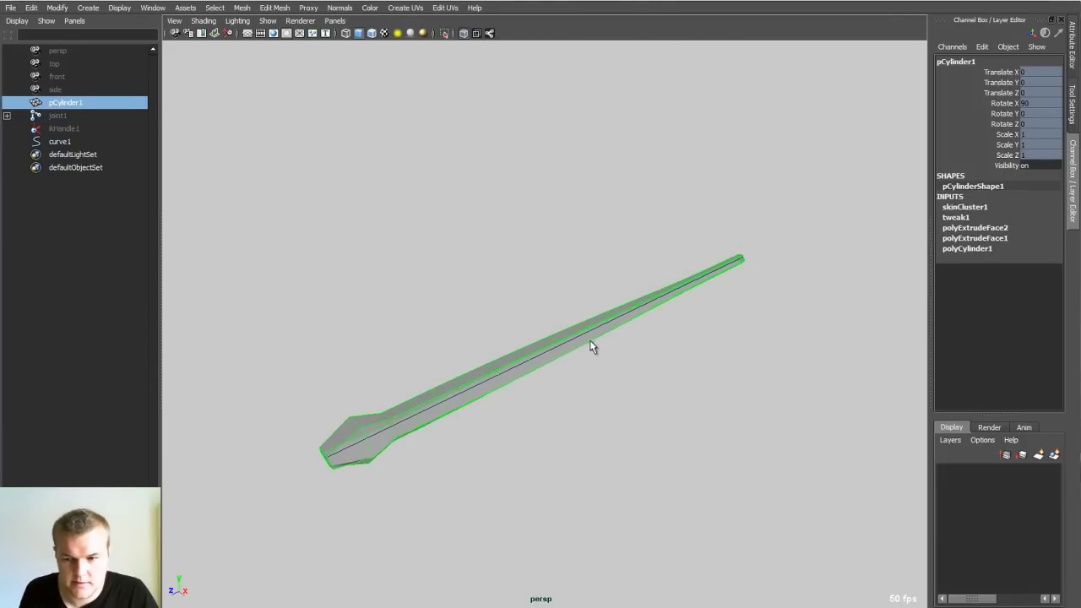
pyautogui.click(580, 359)
pyautogui.click(524, 365)
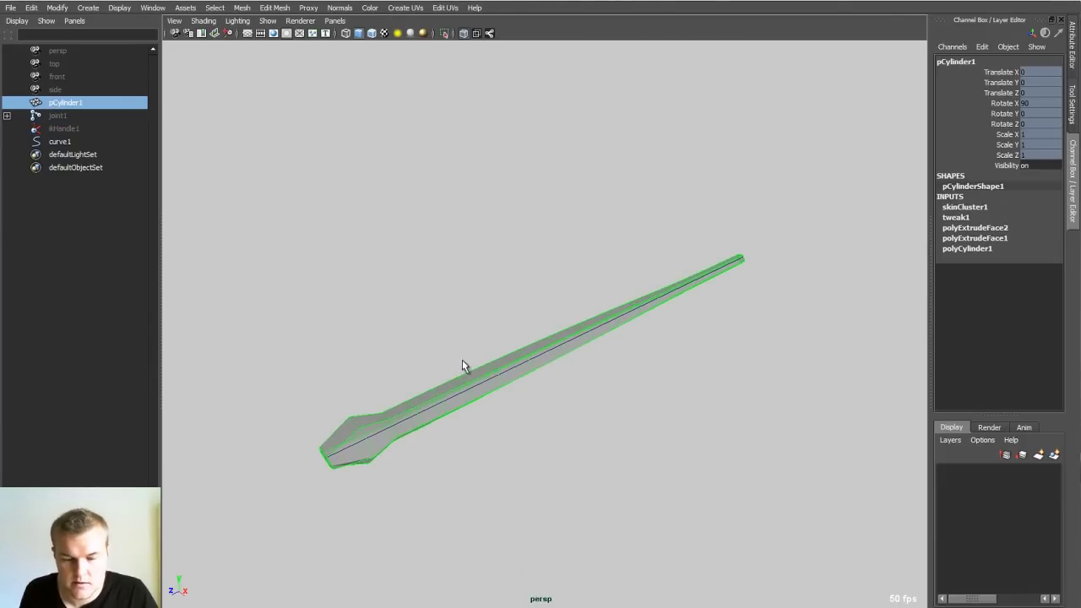
pyautogui.click(1039, 457)
pyautogui.click(960, 472)
pyautogui.click(960, 472)
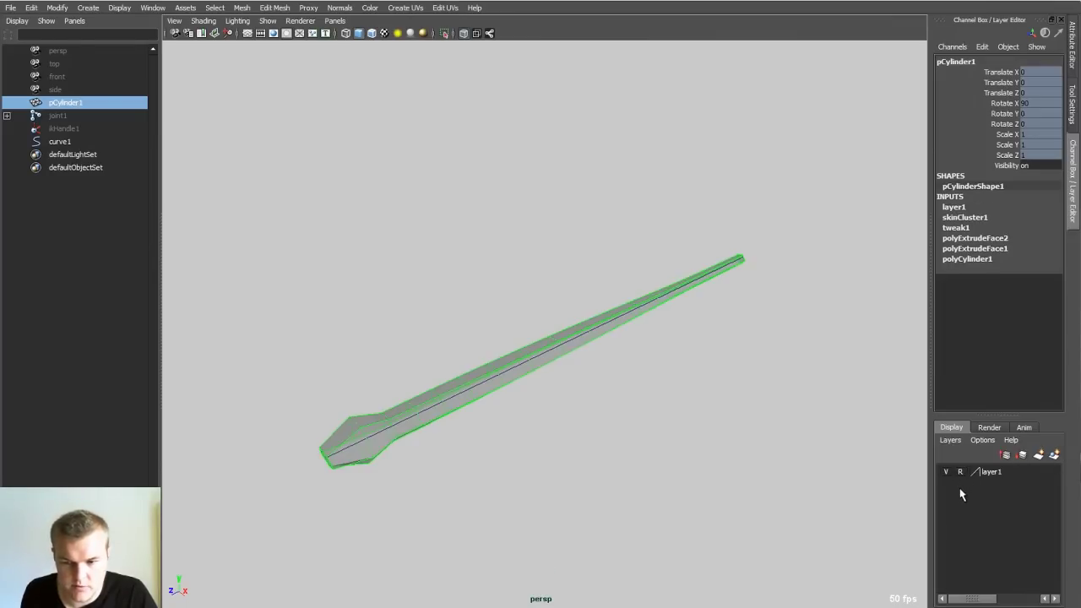
# - Try moving a control vertex of the spline curve sideways to test how it bends the mesh
pyautogui.click(583, 376)
pyautogui.click(566, 349)
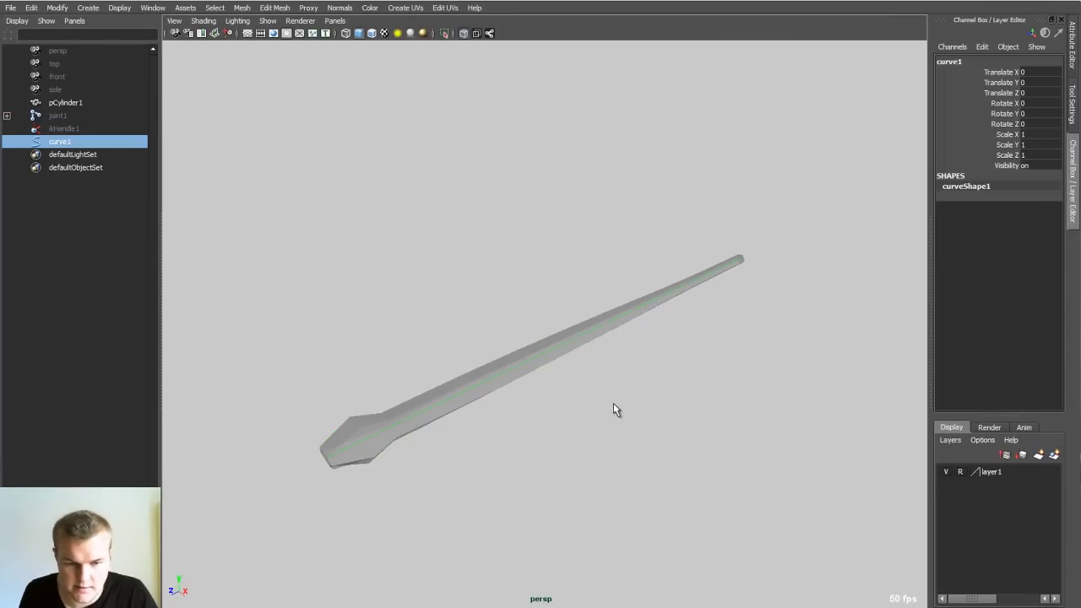
pyautogui.click(612, 405)
pyautogui.click(547, 364)
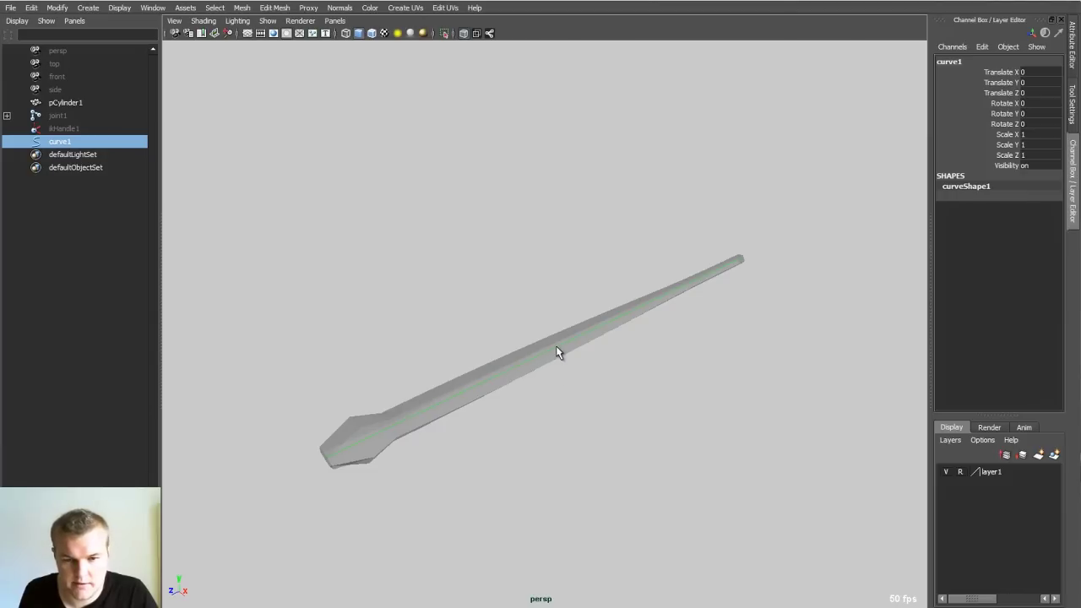
pyautogui.moveTo(554, 346); pyautogui.dragTo(512, 355, button='right')
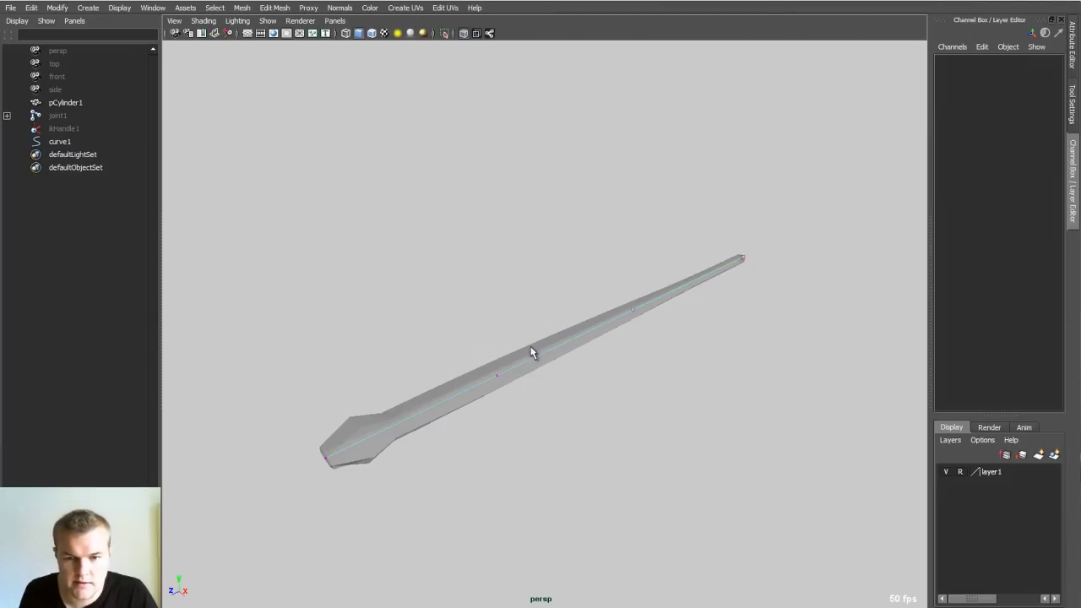
pyautogui.keyDown('alt'); pyautogui.moveTo(531, 351); pyautogui.dragTo(598, 317); pyautogui.keyUp('alt')
pyautogui.click(634, 317)
pyautogui.press('w')
pyautogui.moveTo(661, 344); pyautogui.dragTo(717, 470)
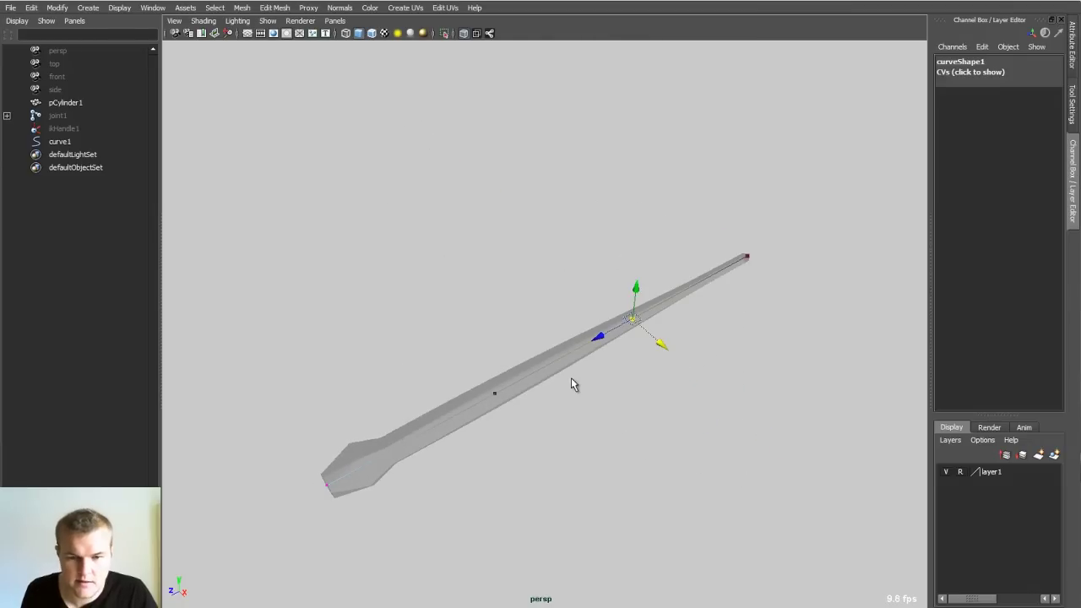
pyautogui.click(584, 268)
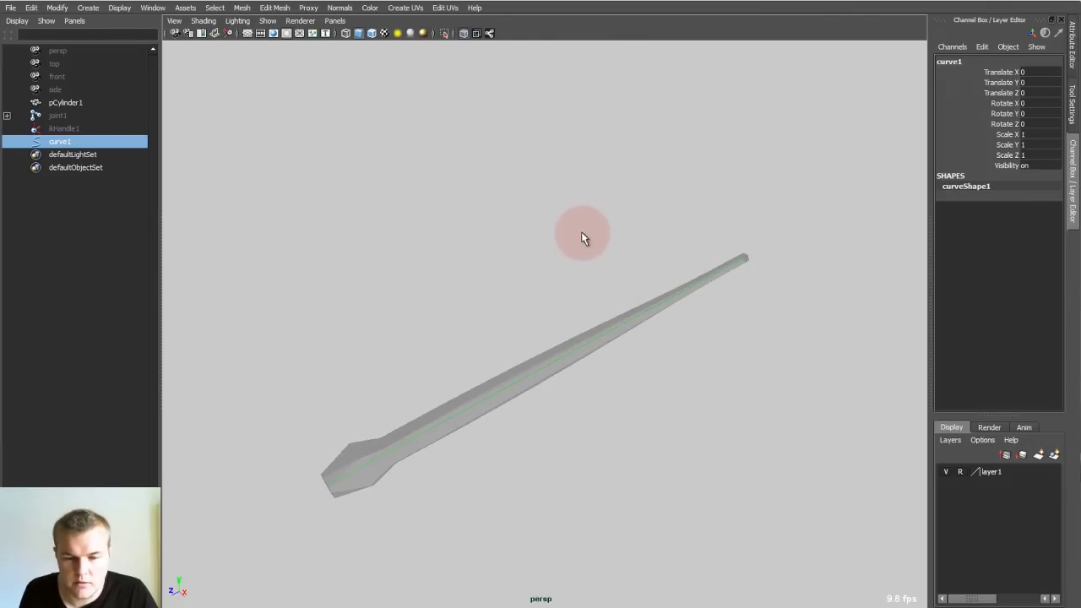
# - Return the spline curve to object mode and rebuild it as a uniform cubic curve with 9 spans
pyautogui.moveTo(629, 326); pyautogui.dragTo(643, 297, button='right')
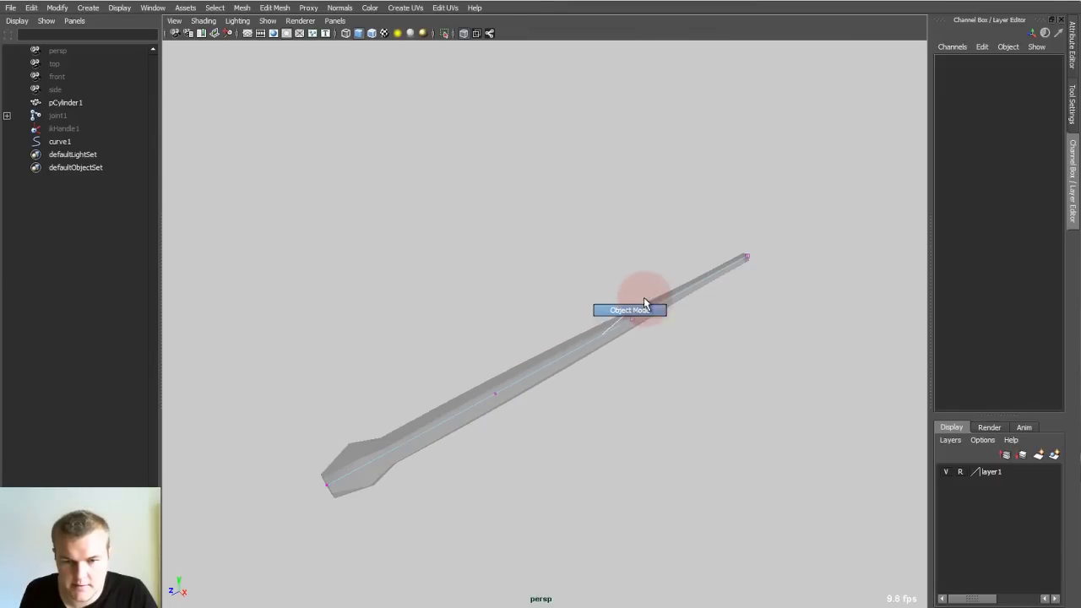
pyautogui.click(609, 329)
pyautogui.press('space')
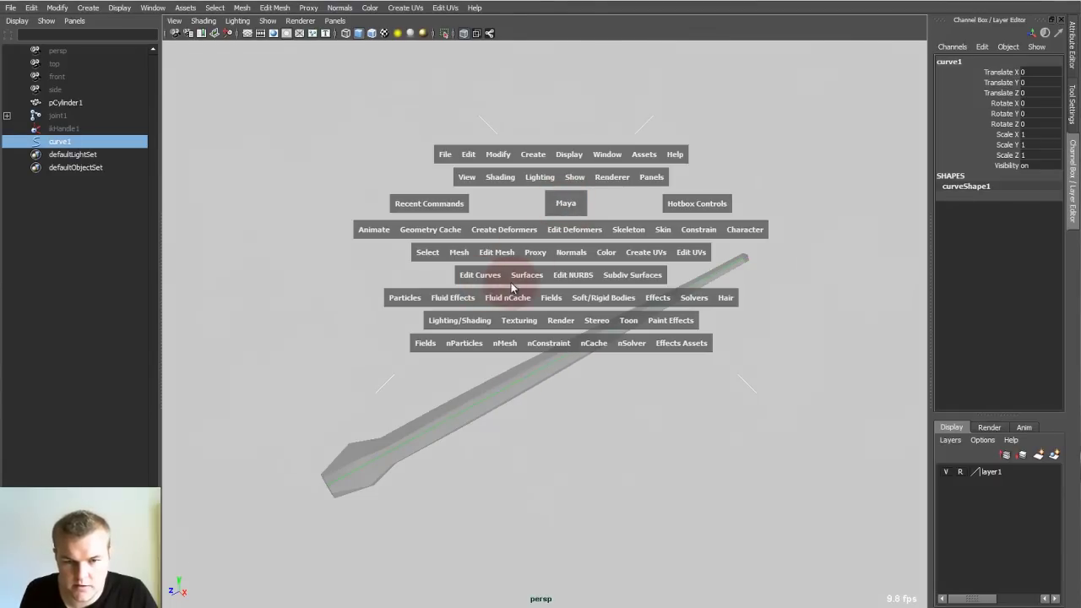
pyautogui.moveTo(480, 274); pyautogui.dragTo(573, 464)
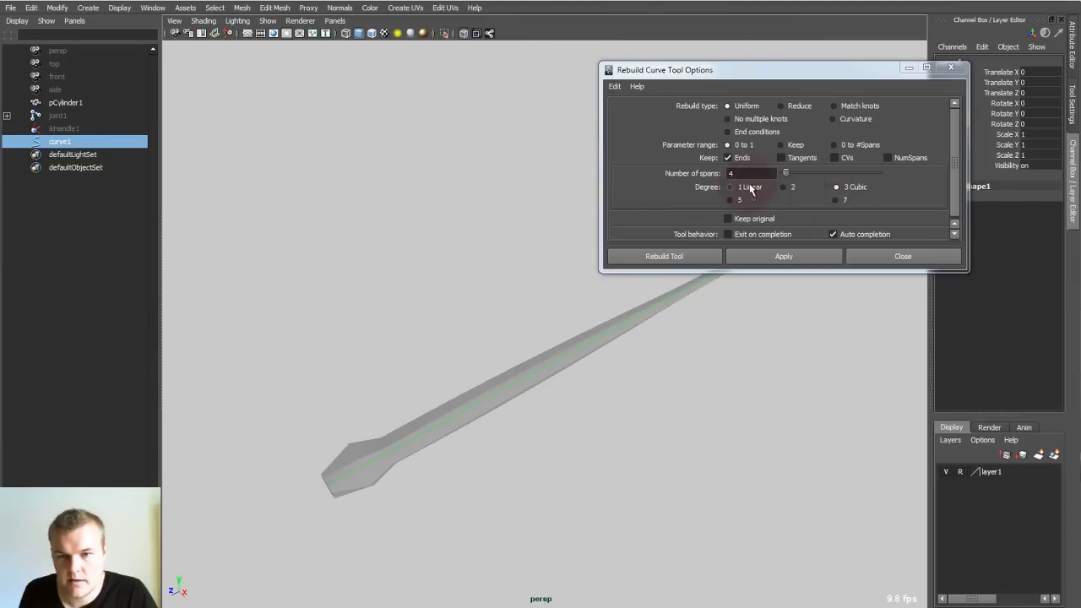
pyautogui.moveTo(787, 172); pyautogui.dragTo(791, 174)
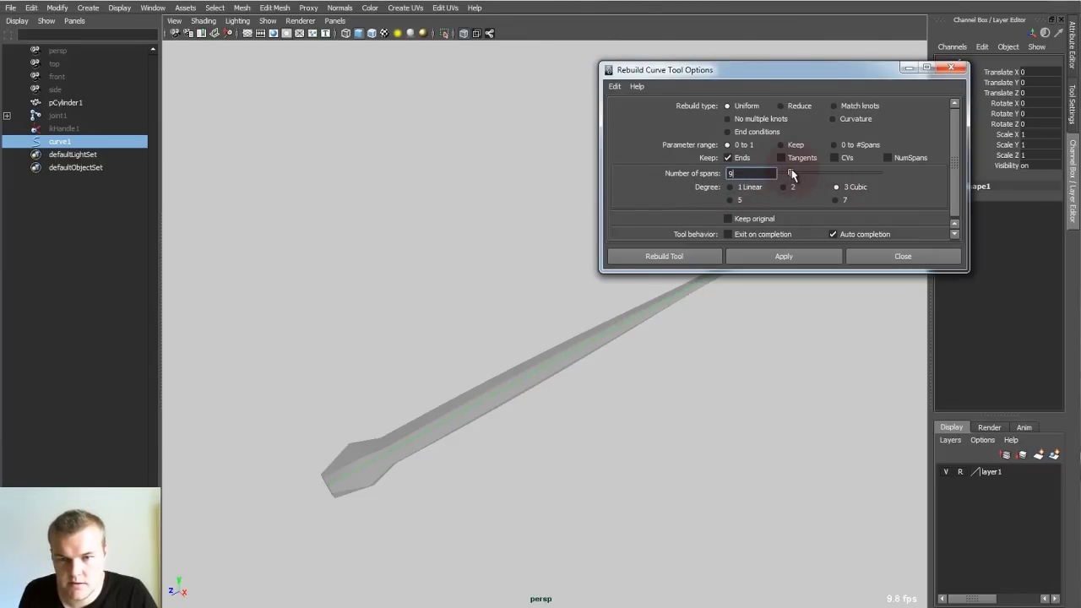
pyautogui.click(673, 260)
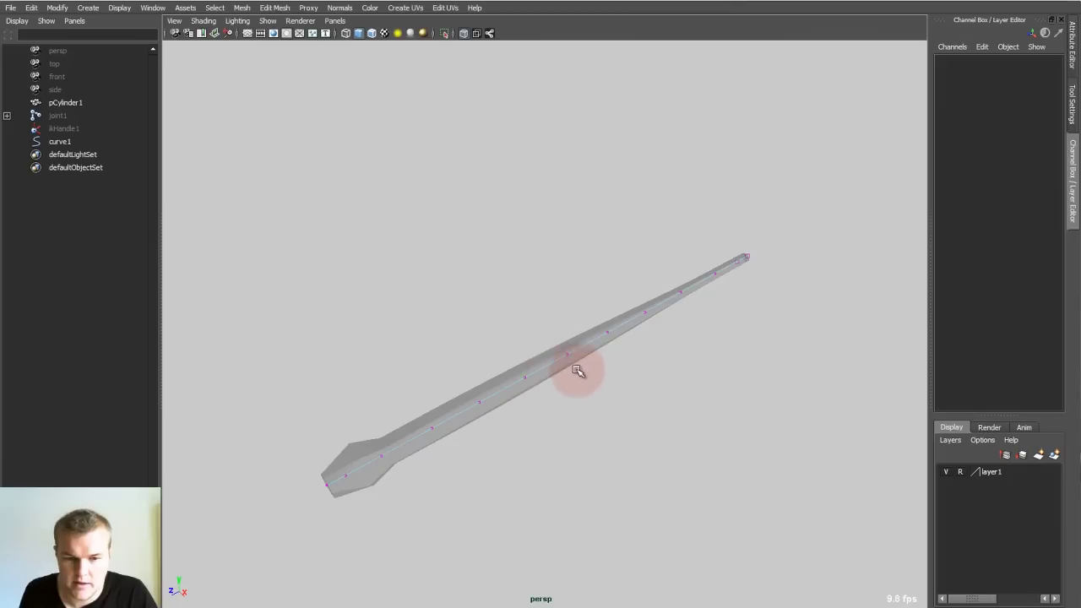
# - Move individual control vertices along the middle and rear of the rebuilt curve sideways to bend the snake's body
pyautogui.keyDown('alt'); pyautogui.moveTo(577, 369); pyautogui.dragTo(632, 344); pyautogui.keyUp('alt')
pyautogui.click(542, 396)
pyautogui.press('g')
pyautogui.click(806, 260)
pyautogui.press('w')
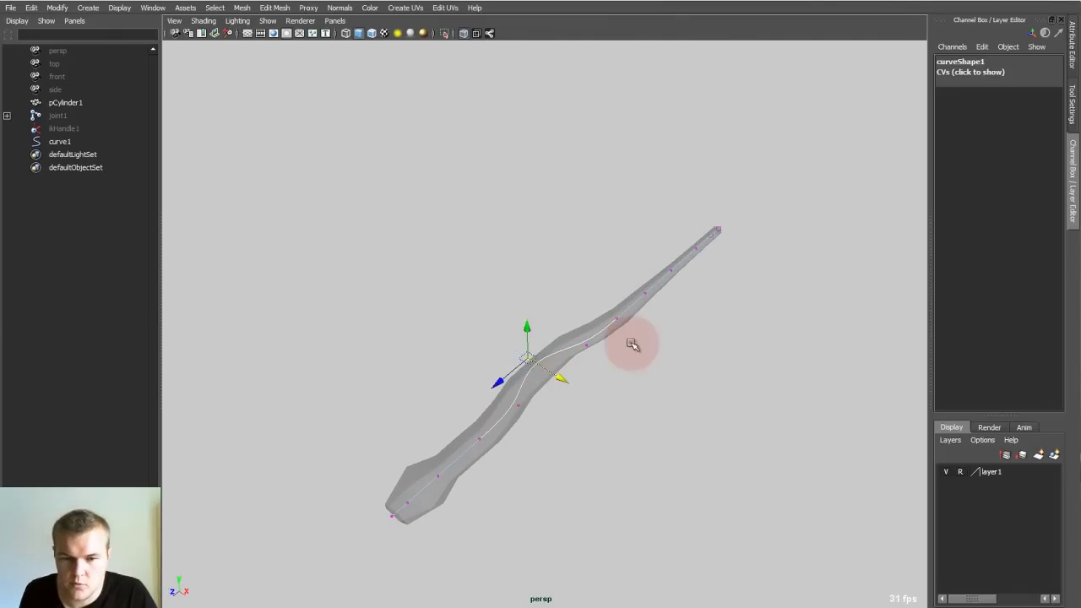
pyautogui.moveTo(605, 307); pyautogui.dragTo(666, 324)
pyautogui.moveTo(663, 260); pyautogui.dragTo(680, 280)
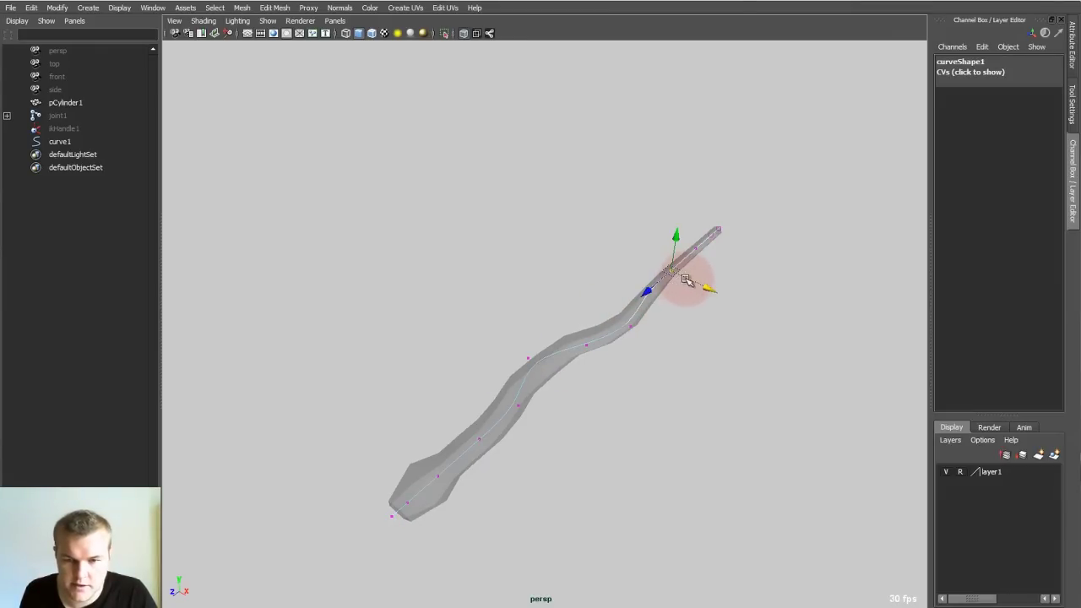
# - Use soft selection to shift the tail section of the curve, and reposition the control vertices between mid-body and head
pyautogui.moveTo(678, 277)
pyautogui.mouseDown()
pyautogui.moveTo(700, 285)
pyautogui.moveTo(667, 282)
pyautogui.mouseUp()
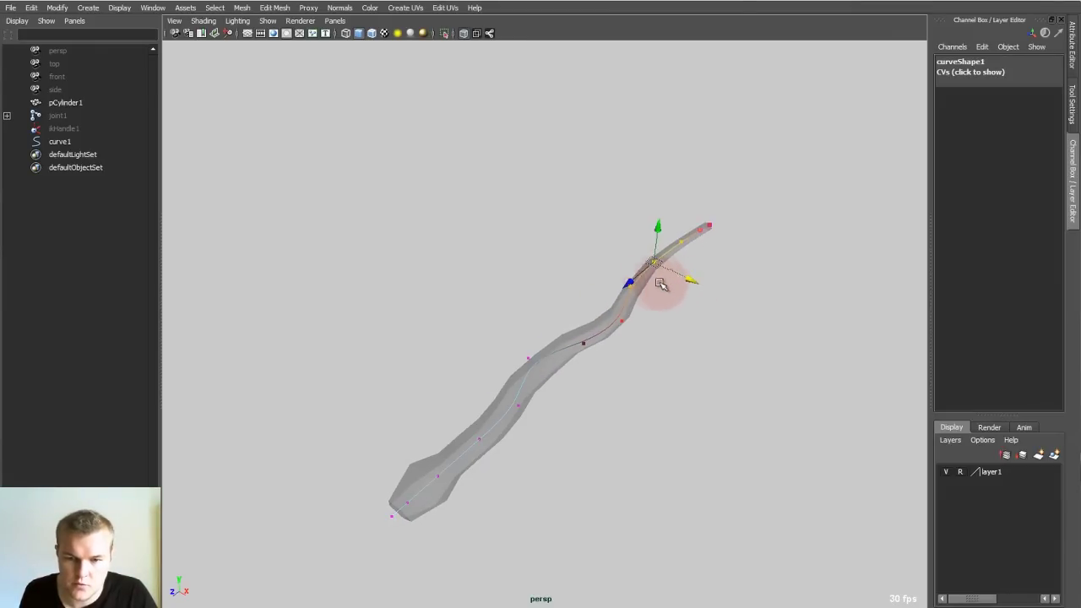
pyautogui.moveTo(505, 397); pyautogui.dragTo(391, 420)
pyautogui.press('b')
pyautogui.moveTo(543, 420); pyautogui.dragTo(518, 417)
pyautogui.click(584, 396)
pyautogui.keyDown('alt'); pyautogui.moveTo(583, 396); pyautogui.dragTo(555, 365); pyautogui.keyUp('alt')
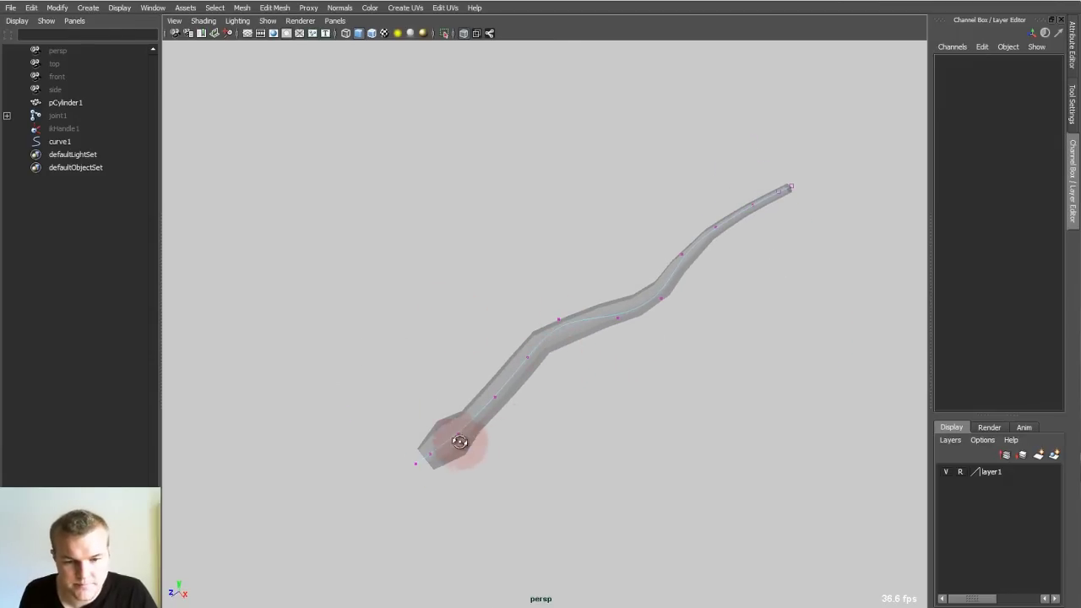
# - Move the control vertices at the head end of the curve to bend the neck and turn the head
pyautogui.keyDown('alt'); pyautogui.moveTo(458, 441); pyautogui.dragTo(425, 399); pyautogui.keyUp('alt')
pyautogui.moveTo(363, 360); pyautogui.dragTo(396, 387)
pyautogui.moveTo(375, 333); pyautogui.dragTo(587, 367)
pyautogui.click(498, 224)
# - Hide the spline curve and take the snake's display layer out of reference mode
pyautogui.keyDown('alt'); pyautogui.moveTo(658, 367); pyautogui.dragTo(336, 279); pyautogui.keyUp('alt')
pyautogui.click(60, 141)
pyautogui.click(382, 256)
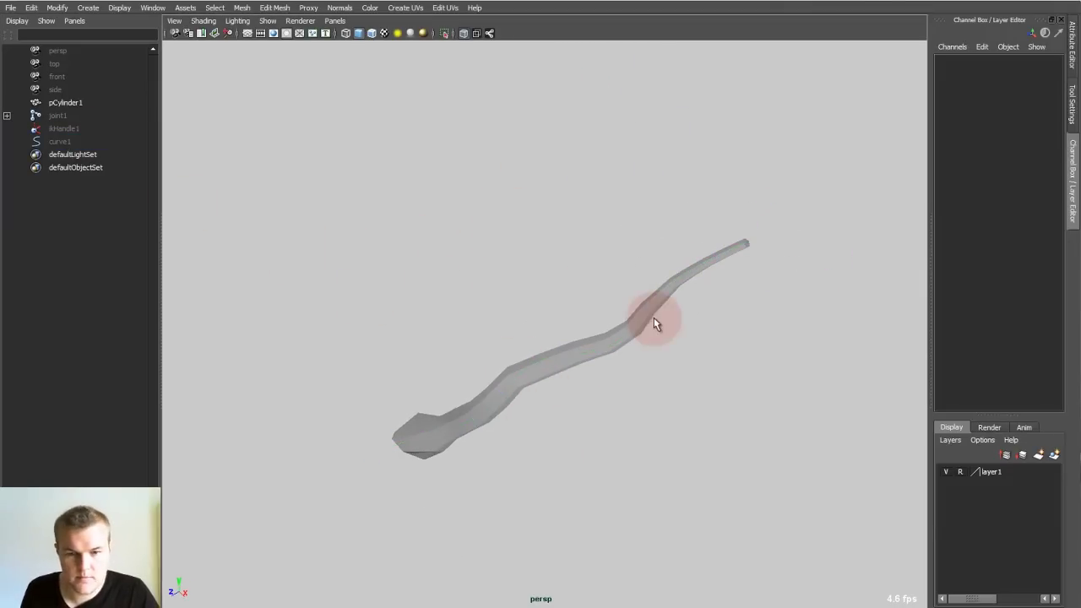
pyautogui.moveTo(567, 346)
pyautogui.keyDown('alt'); pyautogui.mouseDown()
pyautogui.moveTo(745, 302)
pyautogui.moveTo(613, 313)
pyautogui.moveTo(844, 407)
pyautogui.moveTo(664, 346)
pyautogui.moveTo(502, 366)
pyautogui.moveTo(575, 317)
pyautogui.moveTo(567, 344)
pyautogui.mouseUp(); pyautogui.keyUp('alt')
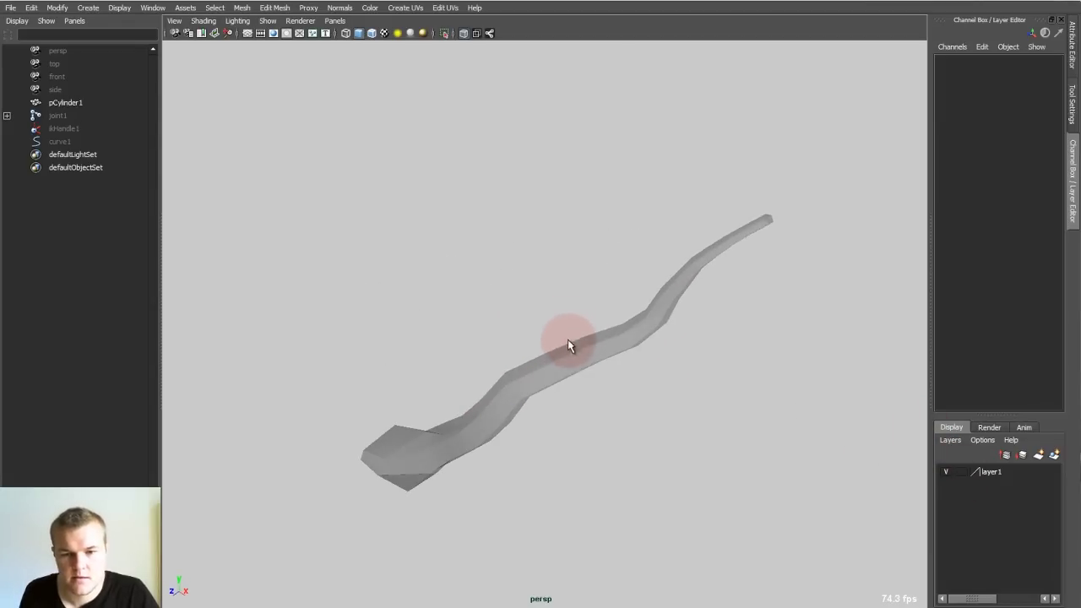
# - Create a polygon cube and scale it to about 2.3 in X and Y and 3.81 in Z
pyautogui.keyDown('shift'); pyautogui.rightClick(573, 256); pyautogui.keyUp('shift')
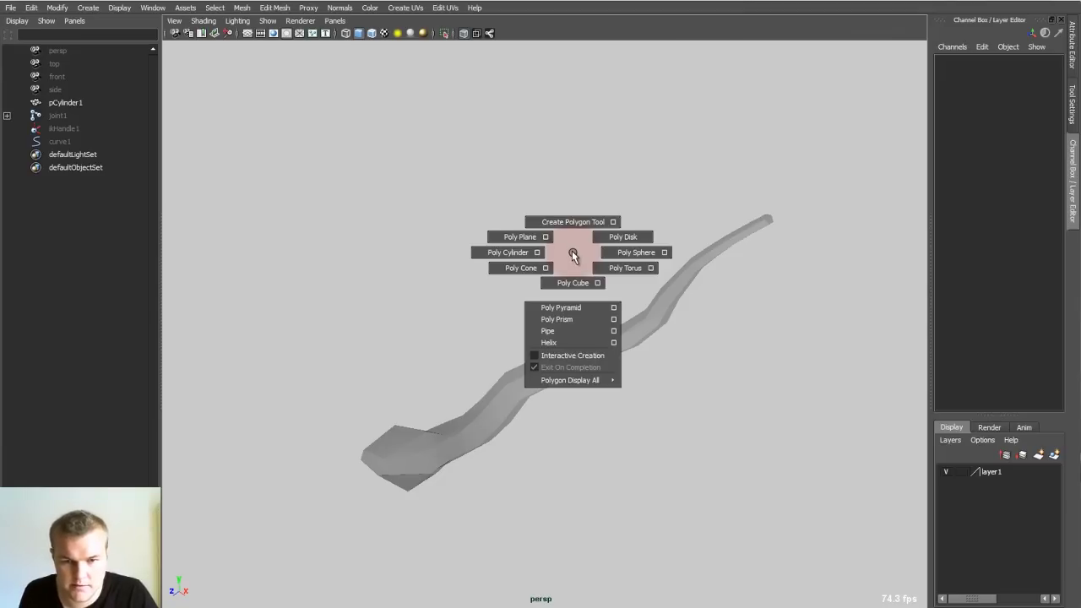
pyautogui.keyDown('shift'); pyautogui.moveTo(506, 277); pyautogui.dragTo(572, 278, button='right'); pyautogui.keyUp('shift')
pyautogui.keyDown('alt'); pyautogui.moveTo(572, 278); pyautogui.dragTo(562, 312); pyautogui.keyUp('alt')
pyautogui.keyDown('alt'); pyautogui.moveTo(562, 312); pyautogui.dragTo(665, 341, button='right'); pyautogui.keyUp('alt')
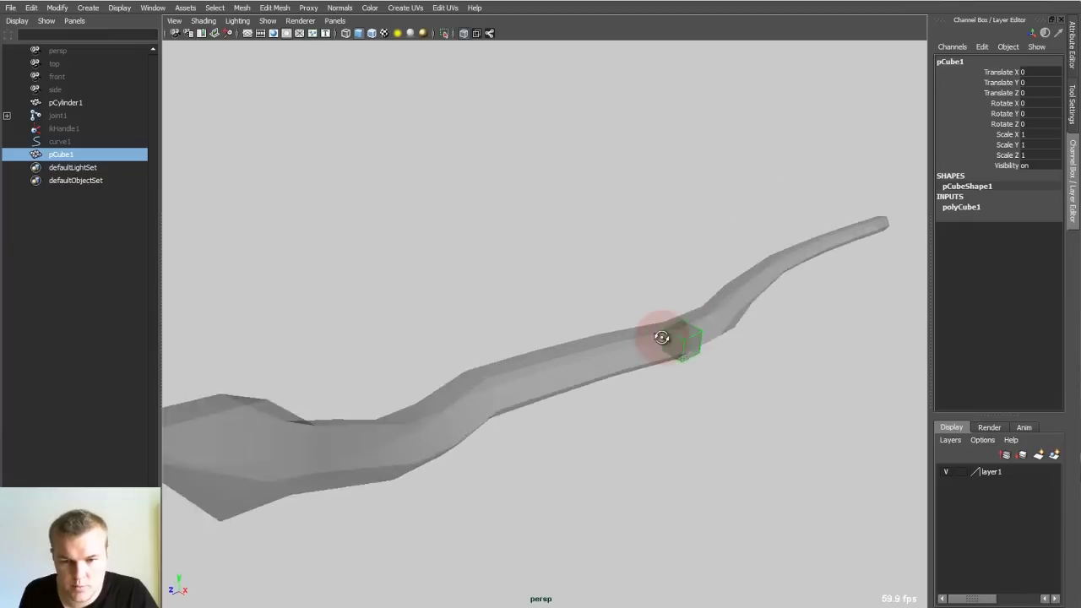
pyautogui.keyDown('alt'); pyautogui.moveTo(665, 341); pyautogui.dragTo(586, 314); pyautogui.keyUp('alt')
pyautogui.keyDown('alt'); pyautogui.moveTo(586, 314); pyautogui.dragTo(646, 342, button='right'); pyautogui.keyUp('alt')
pyautogui.press('r')
pyautogui.keyDown('alt'); pyautogui.moveTo(638, 348); pyautogui.dragTo(454, 426); pyautogui.keyUp('alt')
pyautogui.keyDown('ctrl'); pyautogui.moveTo(589, 343); pyautogui.dragTo(515, 396); pyautogui.keyUp('ctrl')
pyautogui.keyDown('alt'); pyautogui.moveTo(568, 378); pyautogui.dragTo(640, 328); pyautogui.keyUp('alt')
# - Move the cube over the snake's body to about X -0.663 and Z 1.891
pyautogui.press('e')
pyautogui.keyDown('alt'); pyautogui.moveTo(640, 328); pyautogui.dragTo(608, 408, button='middle'); pyautogui.keyUp('alt')
pyautogui.press('w')
pyautogui.moveTo(594, 362); pyautogui.dragTo(597, 416)
pyautogui.press('e')
pyautogui.press('w')
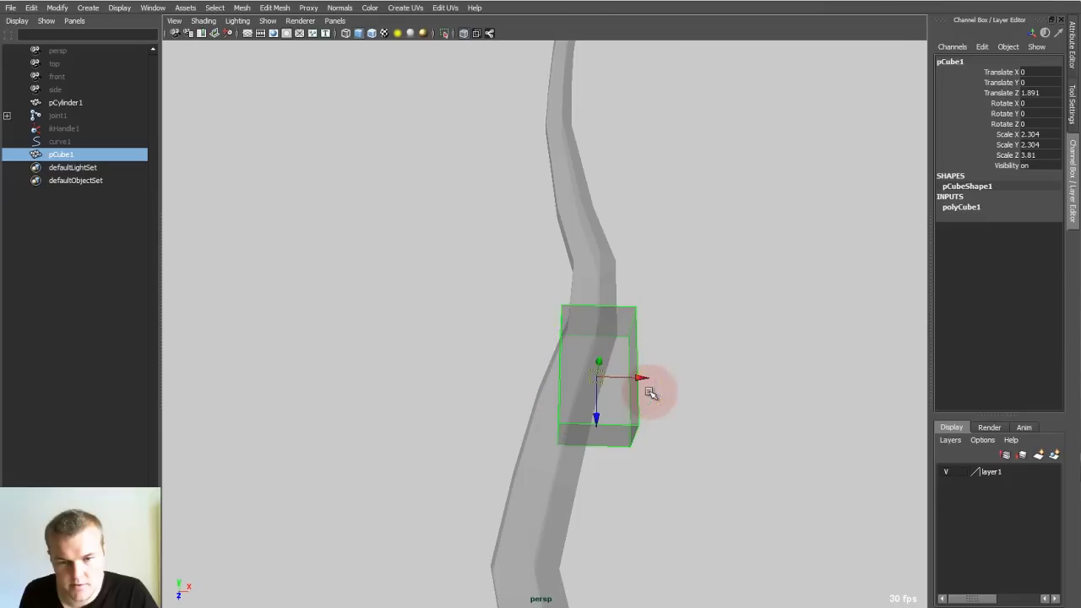
pyautogui.moveTo(637, 376); pyautogui.dragTo(599, 378)
pyautogui.press('e')
pyautogui.moveTo(586, 427); pyautogui.dragTo(526, 218)
pyautogui.press('w')
# - Extrude the cube's top face upward by about 1.2
pyautogui.press('F11')
pyautogui.click(545, 336)
pyautogui.hotkey('ctrl', 'e')
pyautogui.keyDown('alt'); pyautogui.moveTo(512, 237); pyautogui.dragTo(522, 254); pyautogui.keyUp('alt')
# - Inset the box's top face with another extrusion, then extrude the inner face downward to form a recess
pyautogui.keyDown('shift'); pyautogui.moveTo(505, 284); pyautogui.dragTo(506, 323, button='right'); pyautogui.keyUp('shift')
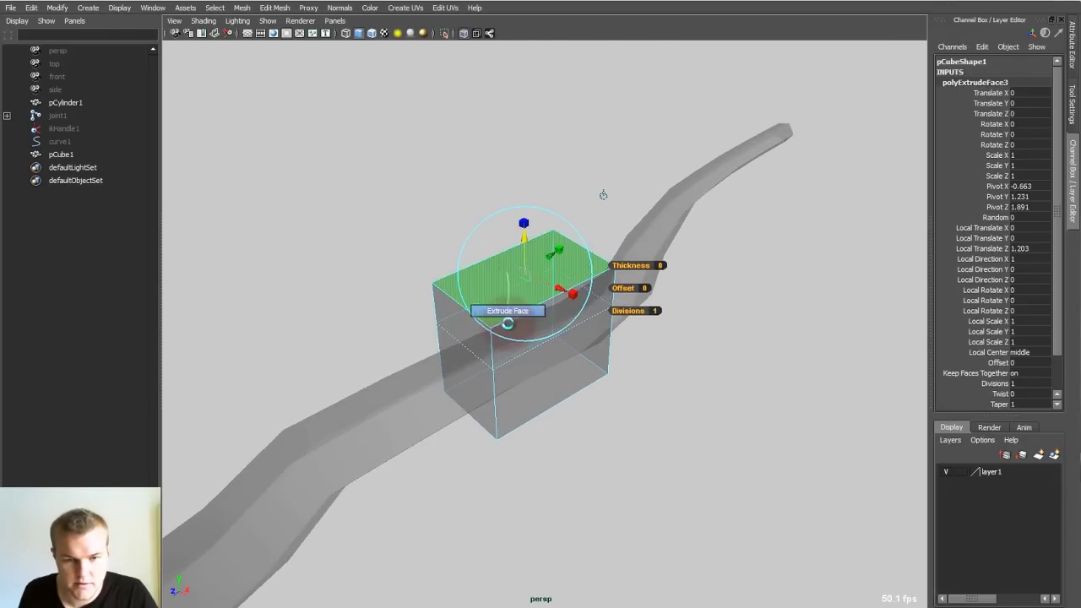
pyautogui.press('r')
pyautogui.keyDown('ctrl'); pyautogui.moveTo(524, 223); pyautogui.dragTo(530, 281); pyautogui.keyUp('ctrl')
pyautogui.hotkey('ctrl', 'e')
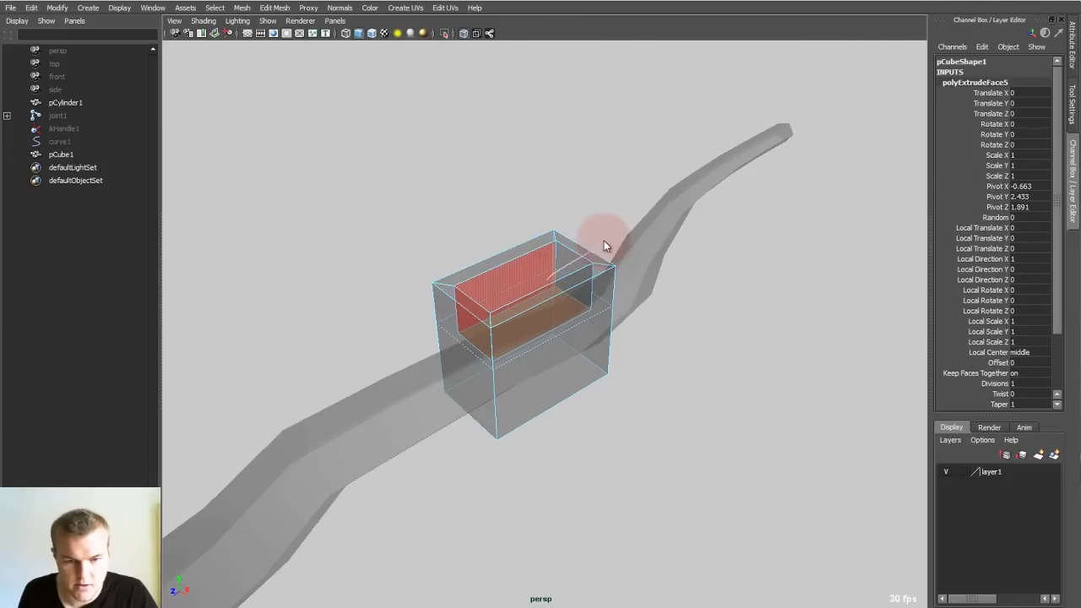
pyautogui.keyDown('alt'); pyautogui.moveTo(603, 240); pyautogui.dragTo(588, 279); pyautogui.keyUp('alt')
pyautogui.press('F8')
# - Select the faces at both ends of the box's lower section and inset them with an extrusion
pyautogui.keyDown('alt'); pyautogui.moveTo(590, 345); pyautogui.dragTo(483, 324); pyautogui.keyUp('alt')
pyautogui.press('F8')
pyautogui.click(552, 316)
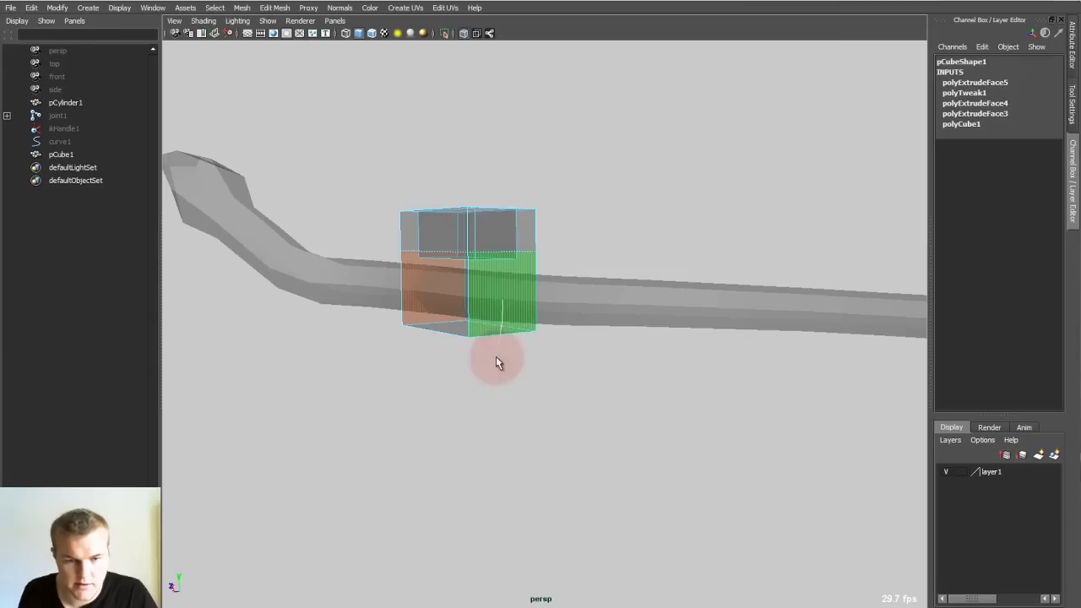
pyautogui.keyDown('shift'); pyautogui.moveTo(496, 362); pyautogui.dragTo(497, 361); pyautogui.keyUp('shift')
pyautogui.hotkey('ctrl', 'e')
pyautogui.keyDown('alt'); pyautogui.moveTo(507, 309); pyautogui.dragTo(441, 290); pyautogui.keyUp('alt')
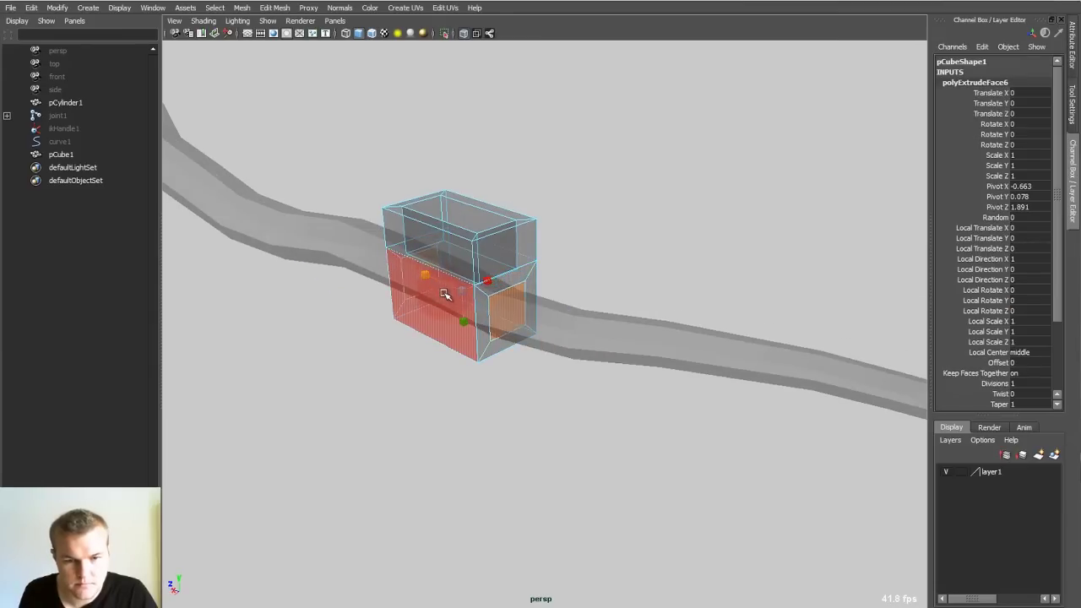
# - Extrude the inset end faces inward and delete them to open the box around the snake's body
pyautogui.hotkey('ctrl', 'e')
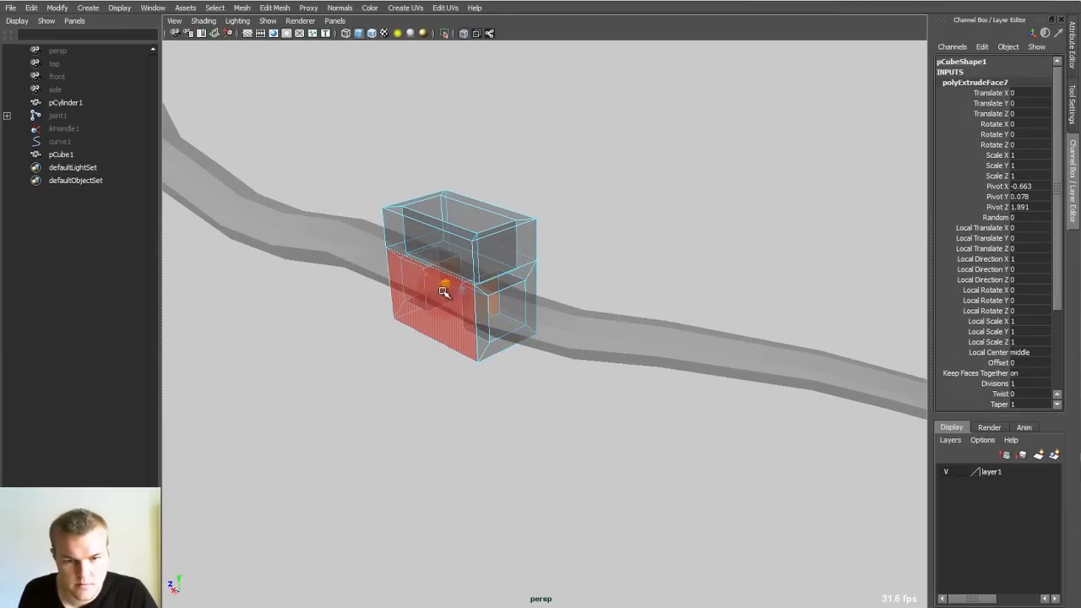
pyautogui.moveTo(448, 295); pyautogui.dragTo(514, 285)
pyautogui.press('Delete')
pyautogui.click(621, 198)
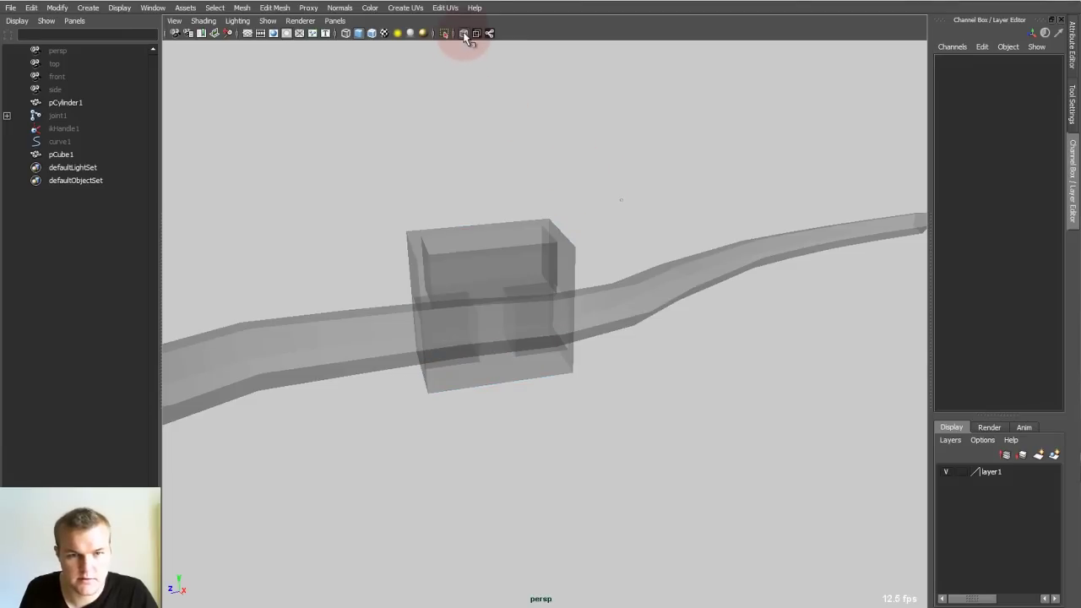
# - Turn off X-ray shading and set layer1, which holds the snake mesh, to Template display
pyautogui.click(464, 34)
pyautogui.moveTo(545, 169)
pyautogui.keyDown('alt'); pyautogui.mouseDown()
pyautogui.moveTo(439, 292)
pyautogui.moveTo(404, 292)
pyautogui.moveTo(598, 315)
pyautogui.moveTo(656, 304)
pyautogui.moveTo(611, 320)
pyautogui.moveTo(385, 321)
pyautogui.moveTo(478, 357)
pyautogui.moveTo(493, 322)
pyautogui.mouseUp(); pyautogui.keyUp('alt')
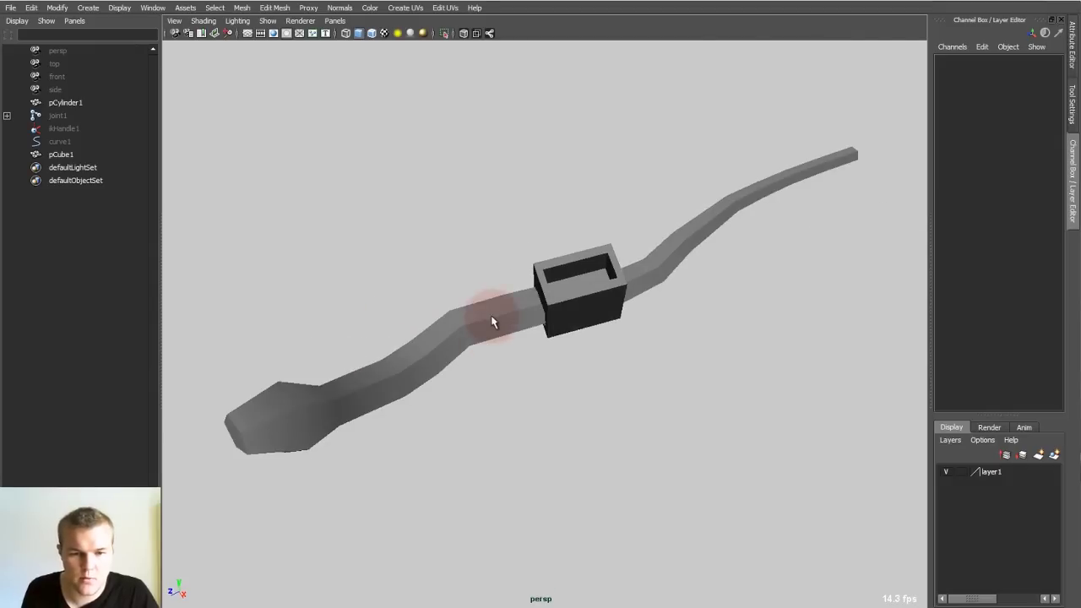
pyautogui.click(492, 322)
pyautogui.scroll(-4, 425, 296)
pyautogui.keyDown('alt'); pyautogui.moveTo(532, 310); pyautogui.dragTo(509, 377, button='middle'); pyautogui.keyUp('alt')
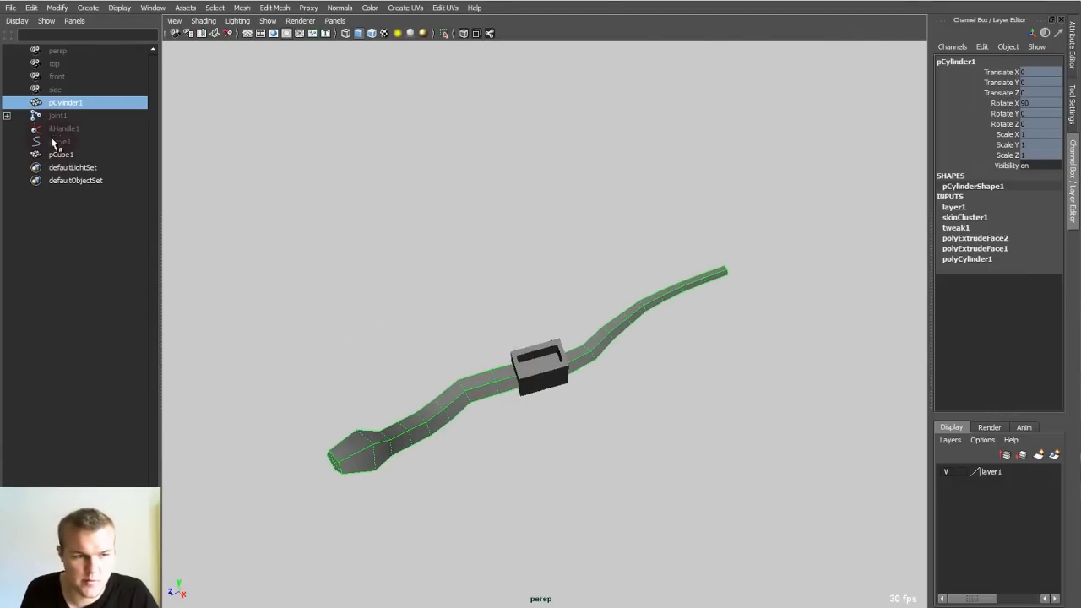
pyautogui.click(960, 472)
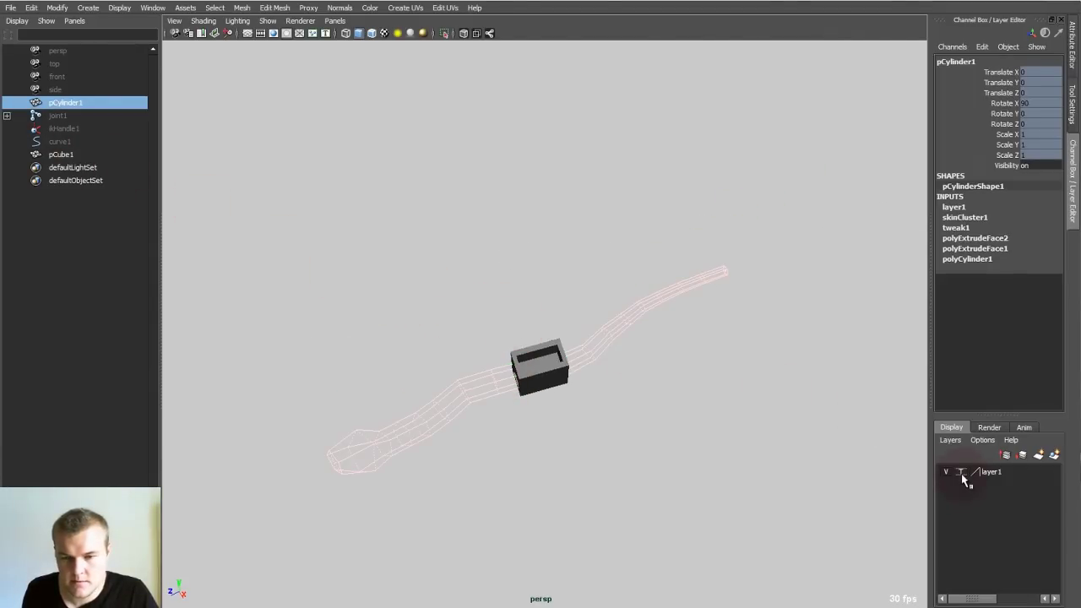
pyautogui.click(709, 444)
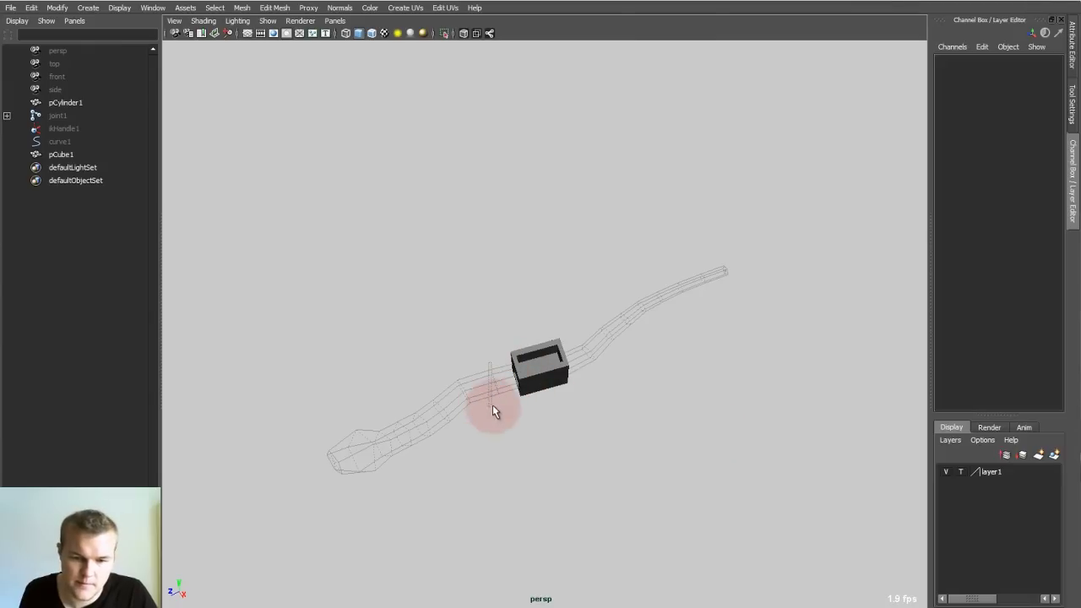
# - Unhide curve1 and select its control vertex on the body just in front of the box
pyautogui.click(59, 141)
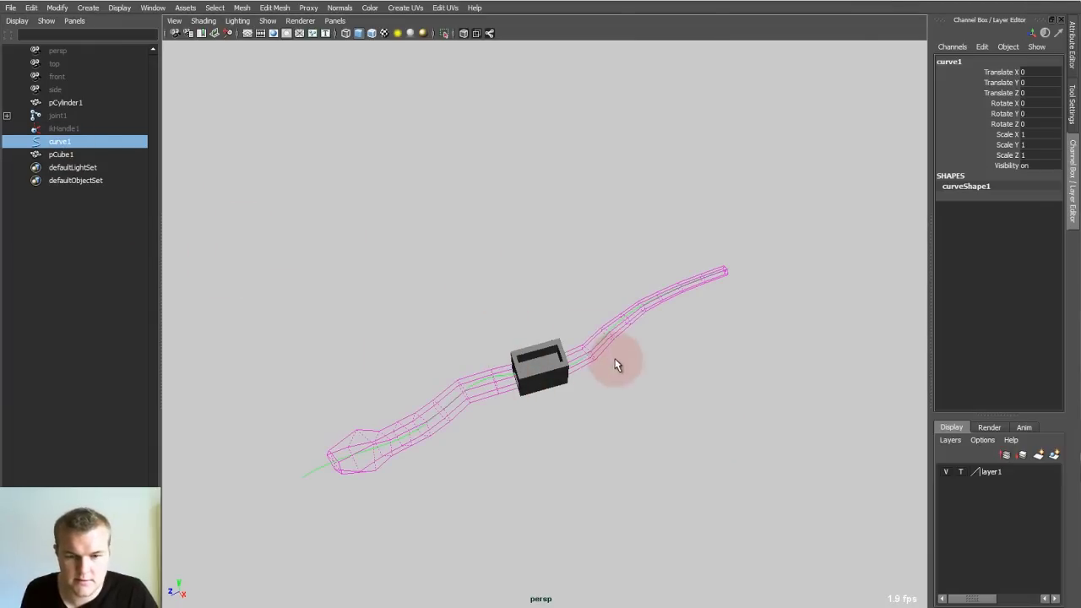
pyautogui.keyDown('alt'); pyautogui.moveTo(552, 374); pyautogui.dragTo(516, 344); pyautogui.keyUp('alt')
pyautogui.click(510, 347)
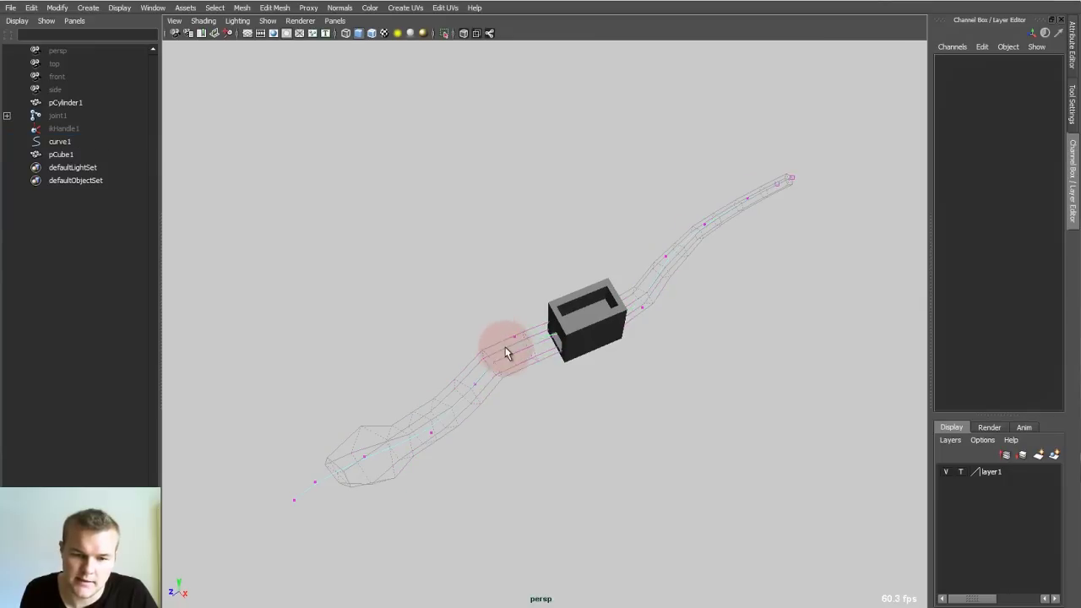
pyautogui.click(597, 338)
pyautogui.moveTo(613, 361); pyautogui.dragTo(715, 440)
pyautogui.moveTo(716, 442); pyautogui.dragTo(588, 377, button='middle')
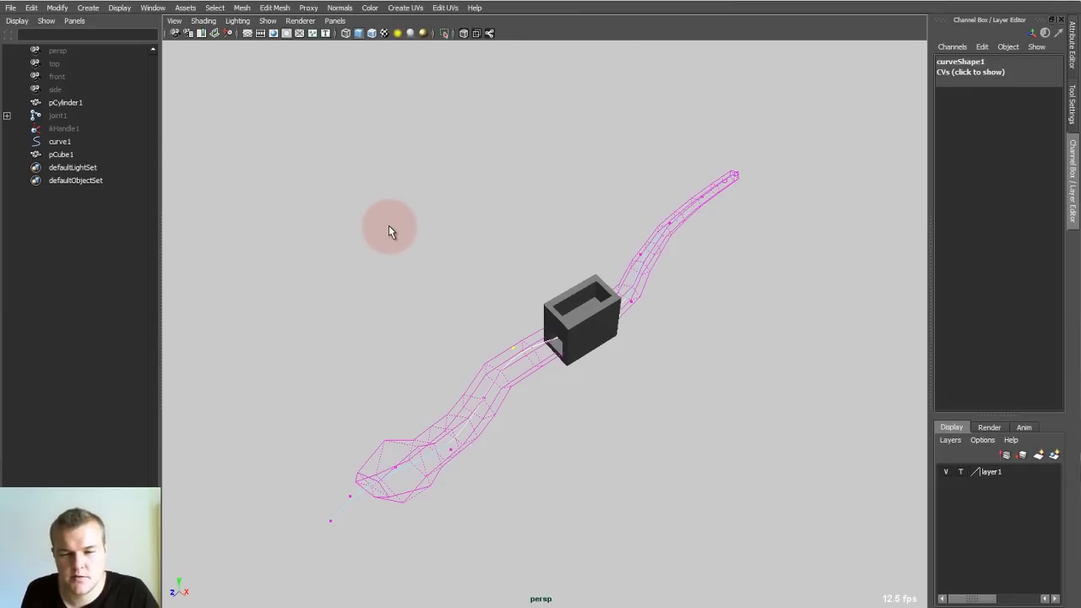
pyautogui.keyDown('alt'); pyautogui.moveTo(389, 225); pyautogui.dragTo(543, 357); pyautogui.keyUp('alt')
pyautogui.keyDown('alt'); pyautogui.moveTo(796, 430); pyautogui.dragTo(576, 340); pyautogui.keyUp('alt')
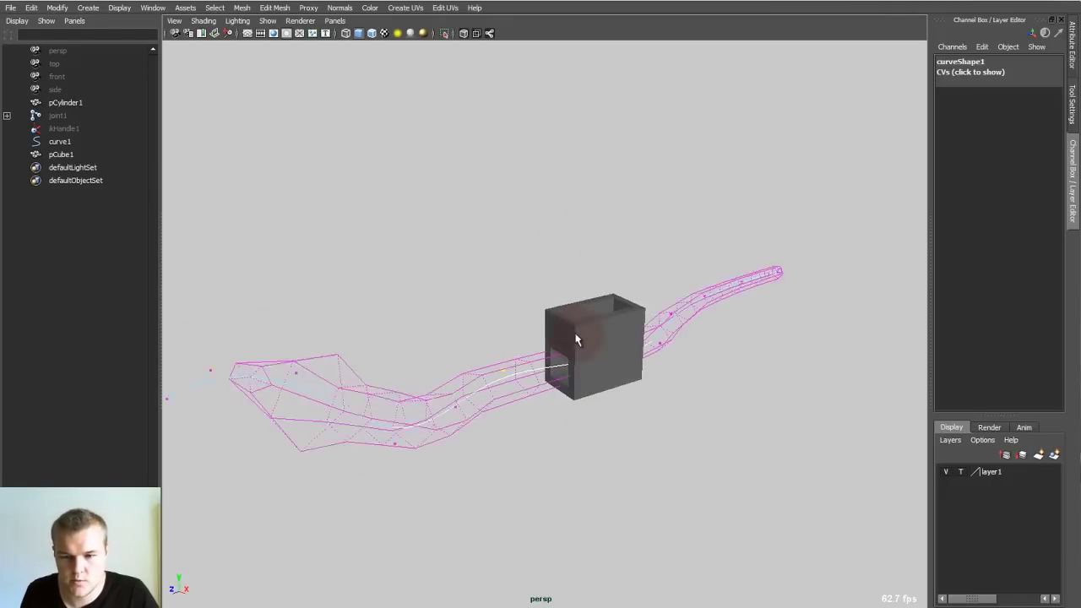
# - Try Reference display on layer1, deselect the curve, and return the layer to normal display
pyautogui.click(960, 471)
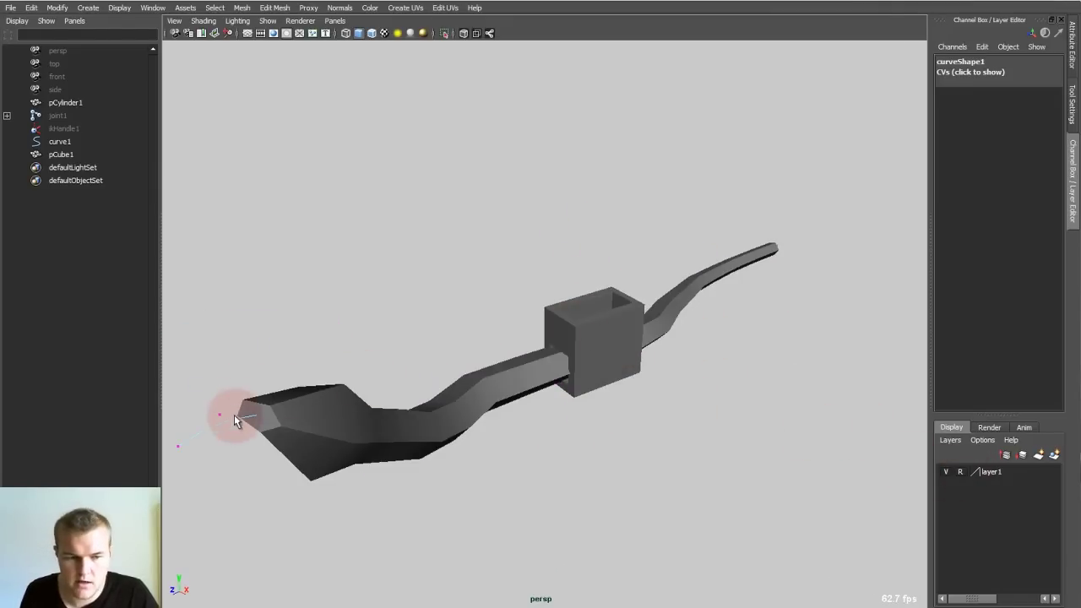
pyautogui.click(274, 351)
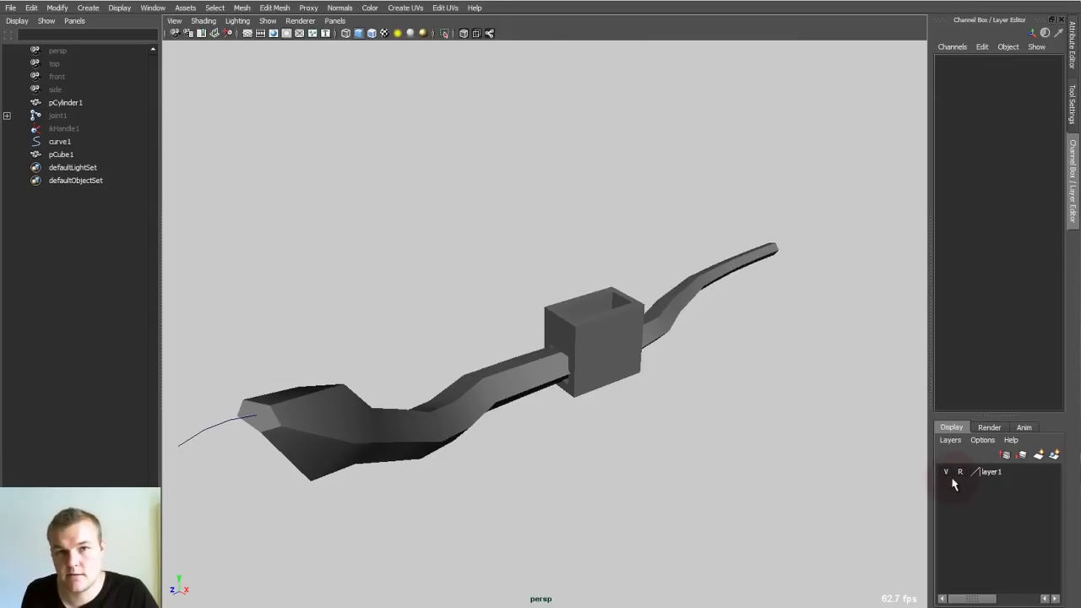
pyautogui.moveTo(524, 372)
pyautogui.keyDown('alt'); pyautogui.mouseDown()
pyautogui.moveTo(494, 357)
pyautogui.moveTo(543, 368)
pyautogui.moveTo(453, 357)
pyautogui.moveTo(532, 372)
pyautogui.mouseUp(); pyautogui.keyUp('alt')
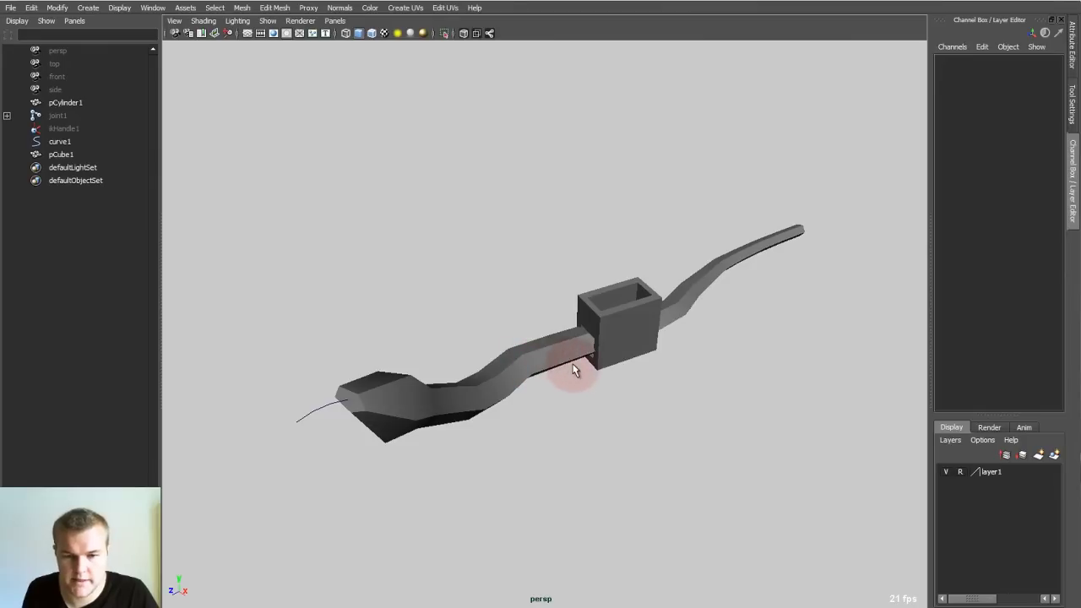
pyautogui.keyDown('alt'); pyautogui.moveTo(586, 371); pyautogui.dragTo(531, 401, button='middle'); pyautogui.keyUp('alt')
pyautogui.click(960, 473)
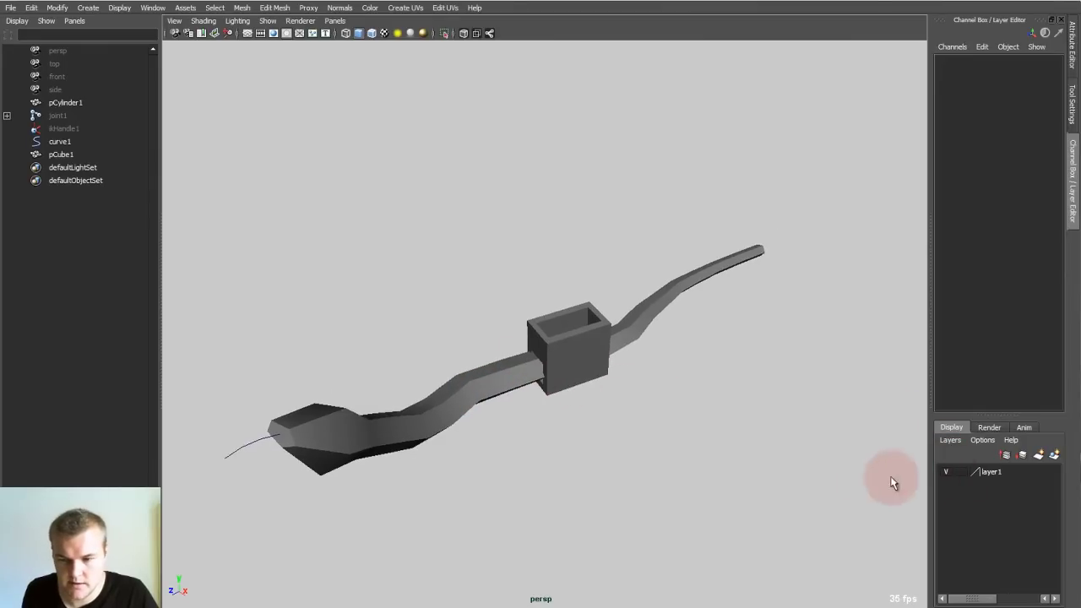
# - Create Paint Effects hair on the snake mesh with a grid of U count 1 and V count 1
pyautogui.click(481, 393)
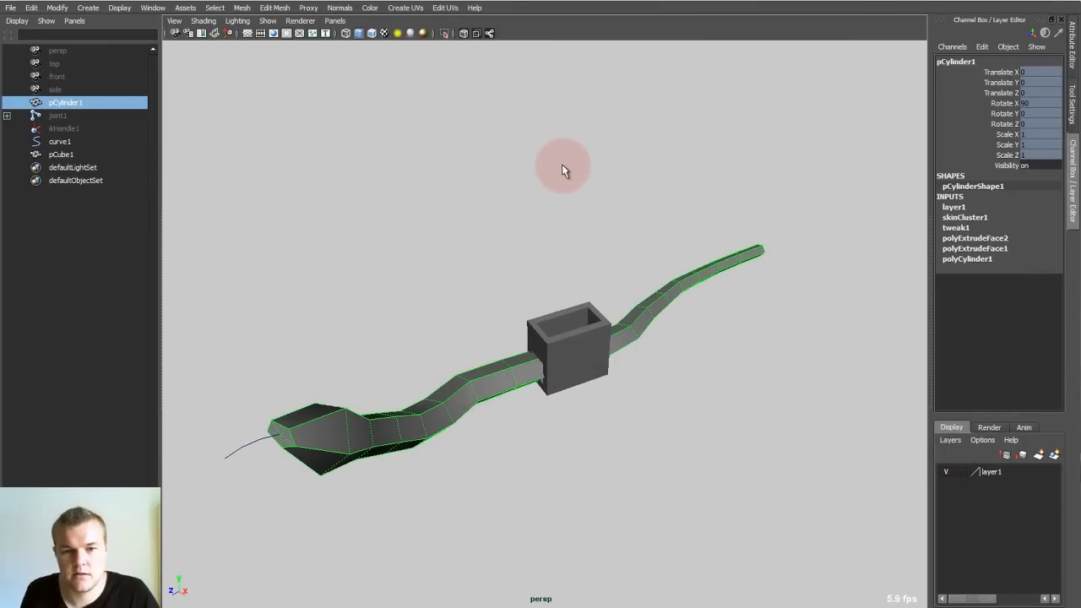
pyautogui.press('space')
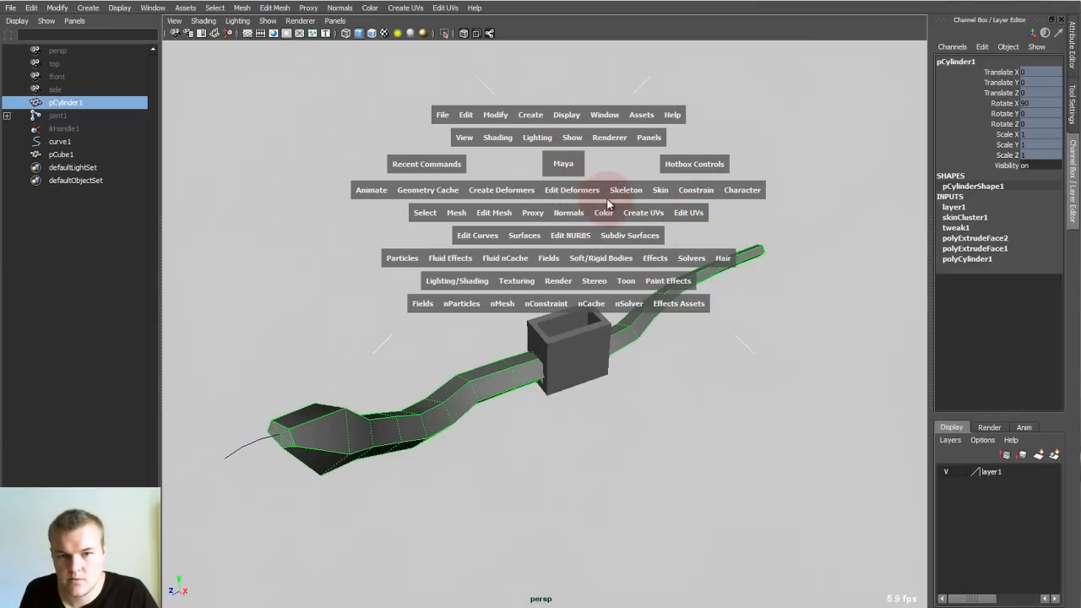
pyautogui.click(723, 257)
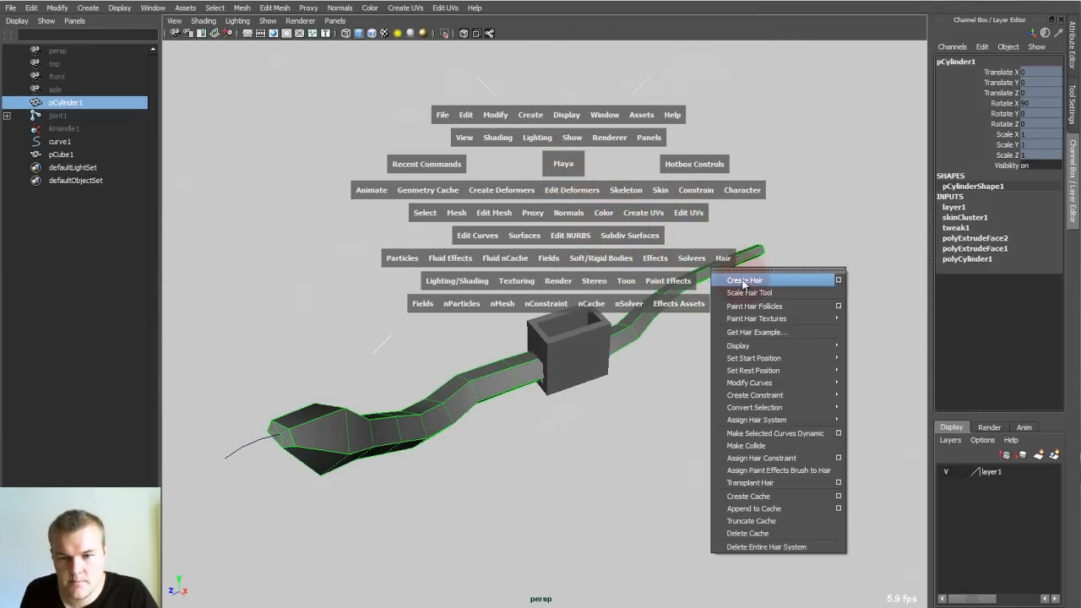
pyautogui.click(750, 271)
pyautogui.click(863, 246)
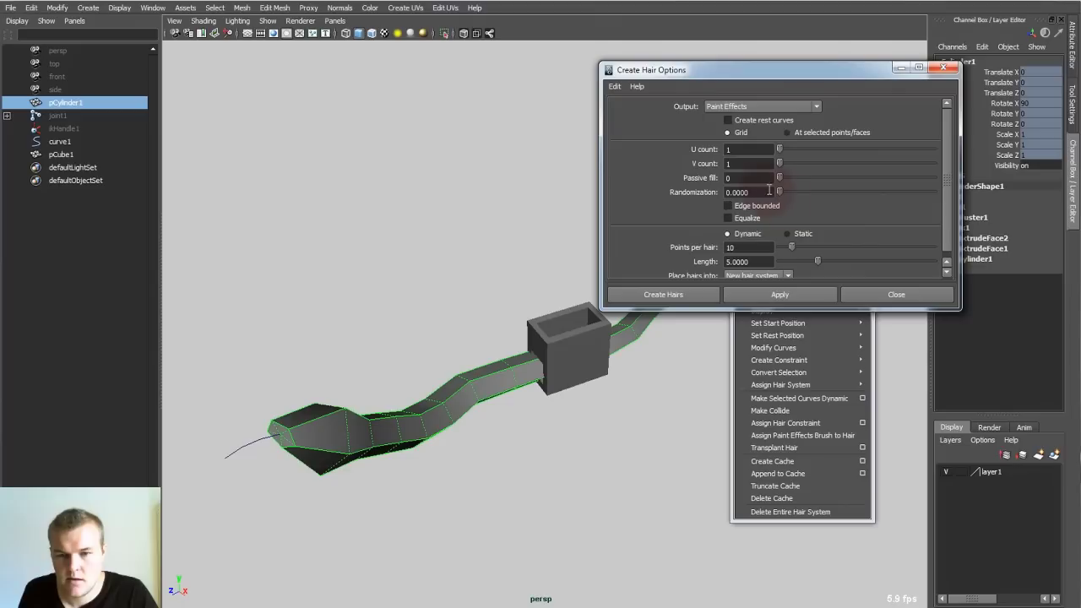
pyautogui.click(663, 295)
pyautogui.keyDown('alt'); pyautogui.moveTo(680, 297); pyautogui.dragTo(635, 311); pyautogui.keyUp('alt')
pyautogui.scroll(5, 566, 374)
pyautogui.keyDown('alt'); pyautogui.moveTo(566, 374); pyautogui.dragTo(397, 217, button='middle'); pyautogui.keyUp('alt')
pyautogui.scroll(6, 645, 397)
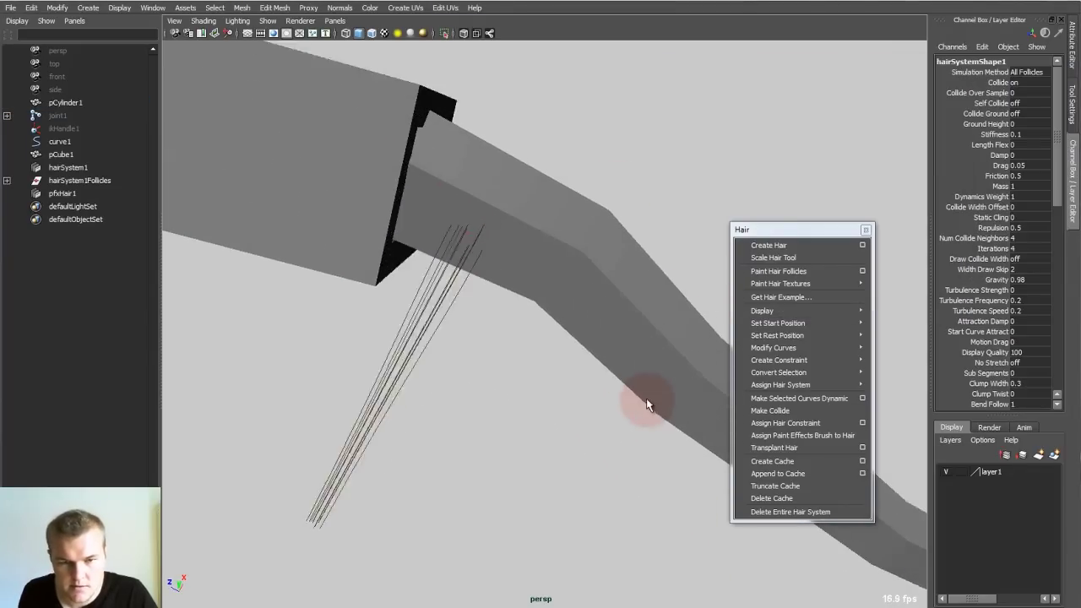
pyautogui.click(865, 229)
pyautogui.keyDown('alt'); pyautogui.moveTo(849, 229); pyautogui.dragTo(281, 225); pyautogui.keyUp('alt')
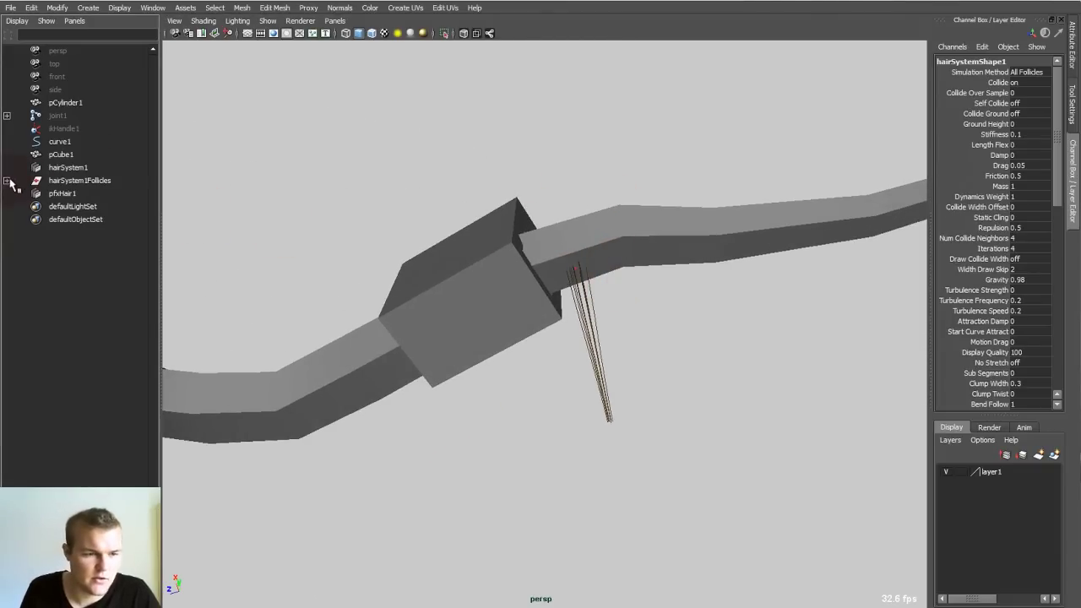
# - Unparent the follicle from hairSystem1Follicles and delete hairSystem1, the emptied follicle group and pfxHair1
pyautogui.click(94, 195)
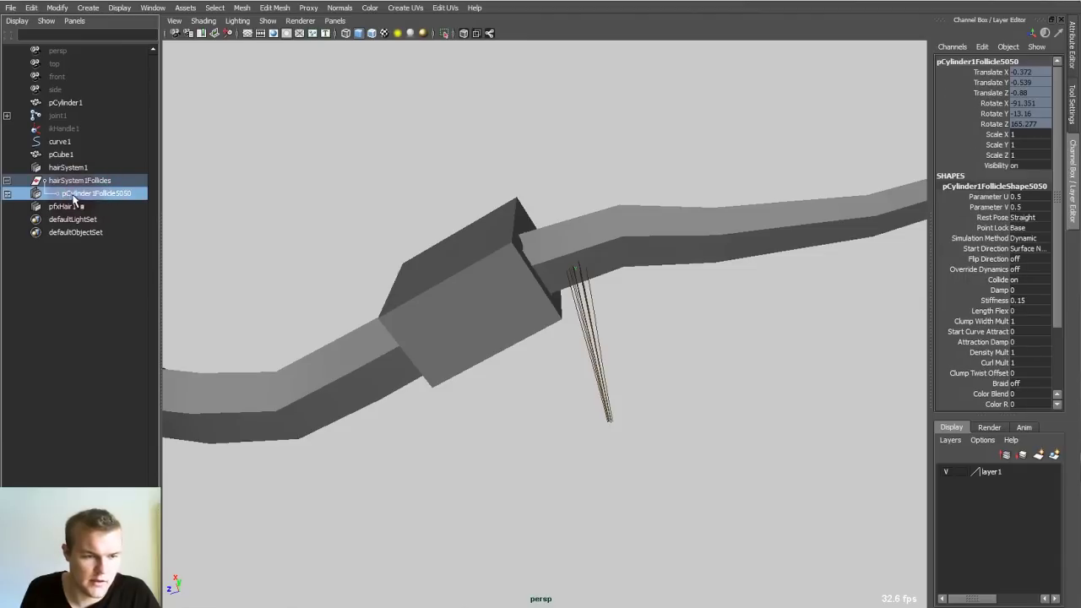
pyautogui.moveTo(76, 167); pyautogui.dragTo(74, 172)
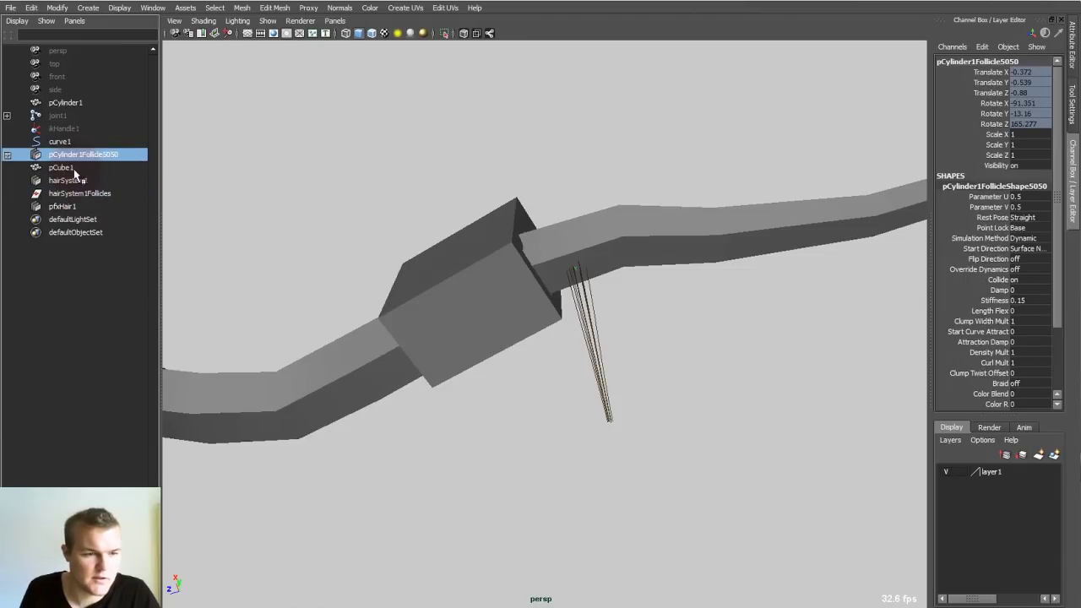
pyautogui.click(72, 180)
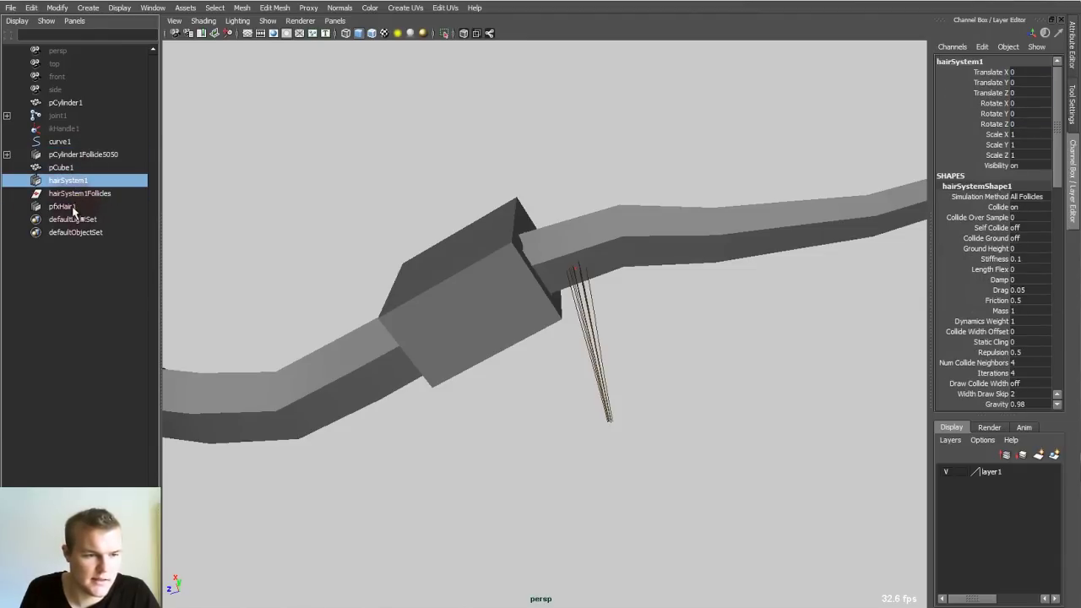
pyautogui.keyDown('shift'); pyautogui.click(62, 206); pyautogui.keyUp('shift')
pyautogui.press('Delete')
# - Hide the box and select a vertex on the upper edge of the snake's mid-body
pyautogui.keyDown('alt'); pyautogui.moveTo(631, 312); pyautogui.dragTo(615, 331); pyautogui.keyUp('alt')
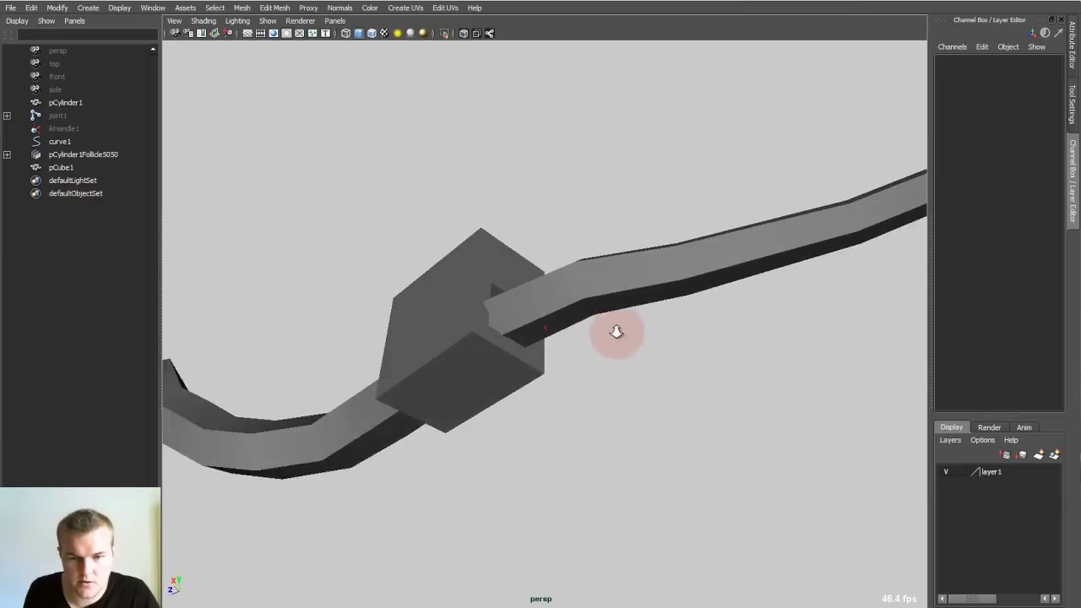
pyautogui.keyDown('alt'); pyautogui.moveTo(615, 331); pyautogui.dragTo(764, 515, button='right'); pyautogui.keyUp('alt')
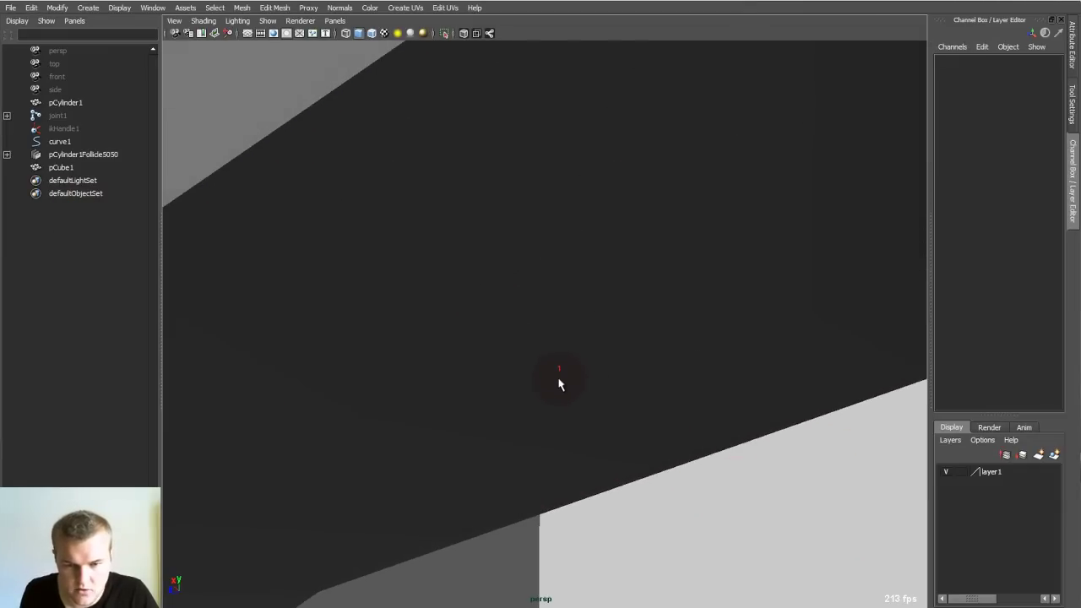
pyautogui.keyDown('alt'); pyautogui.moveTo(574, 376); pyautogui.dragTo(405, 295, button='right'); pyautogui.keyUp('alt')
pyautogui.keyDown('alt'); pyautogui.moveTo(473, 320); pyautogui.dragTo(609, 371); pyautogui.keyUp('alt')
pyautogui.keyDown('alt'); pyautogui.moveTo(609, 370); pyautogui.dragTo(608, 246, button='middle'); pyautogui.keyUp('alt')
pyautogui.keyDown('alt'); pyautogui.moveTo(608, 245); pyautogui.dragTo(420, 270, button='right'); pyautogui.keyUp('alt')
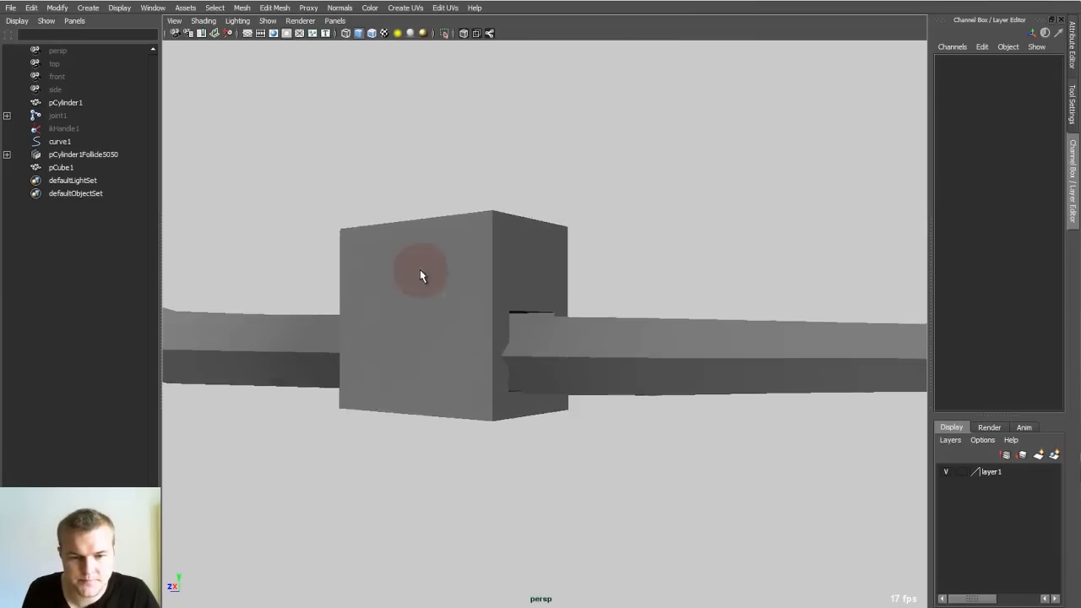
pyautogui.keyDown('alt'); pyautogui.moveTo(419, 272); pyautogui.dragTo(542, 369); pyautogui.keyUp('alt')
pyautogui.click(542, 369)
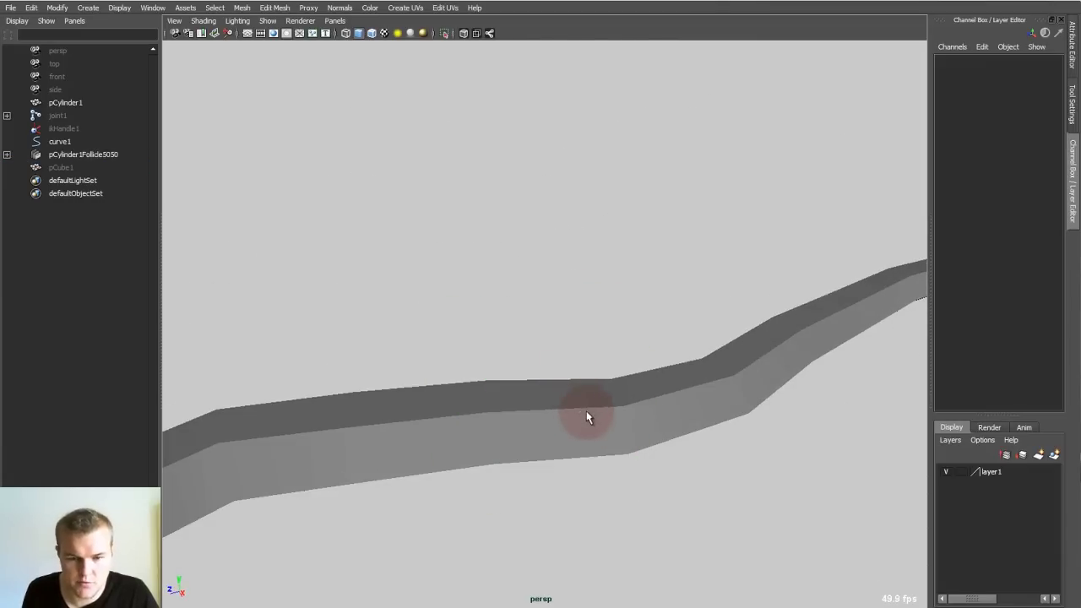
pyautogui.moveTo(520, 403); pyautogui.dragTo(525, 422, button='right')
pyautogui.moveTo(533, 424)
pyautogui.keyDown('alt'); pyautogui.mouseDown()
pyautogui.moveTo(574, 385)
pyautogui.moveTo(589, 411)
pyautogui.moveTo(549, 426)
pyautogui.mouseUp(); pyautogui.keyUp('alt')
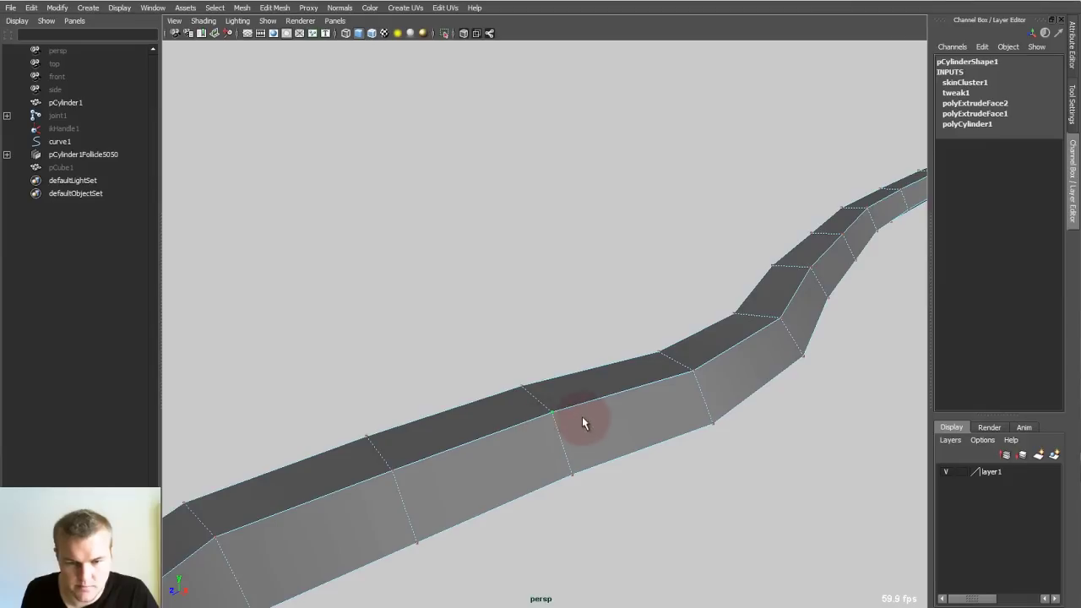
pyautogui.keyDown('alt'); pyautogui.moveTo(630, 396); pyautogui.dragTo(559, 376); pyautogui.keyUp('alt')
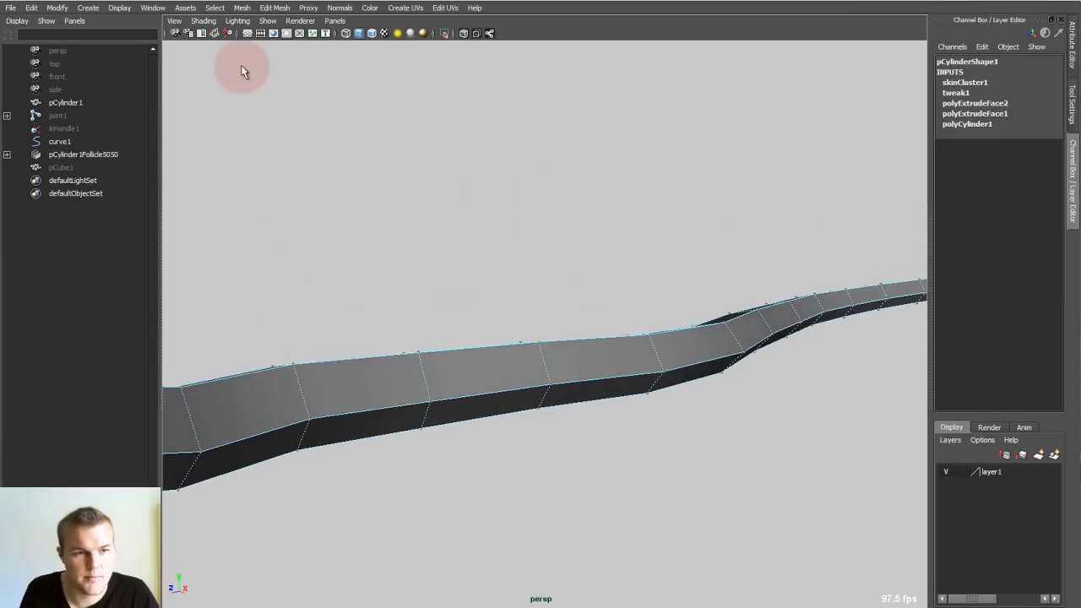
# - Open the UV Texture Editor and select the chosen vertex's UV to read its U and V coordinates
pyautogui.click(153, 7)
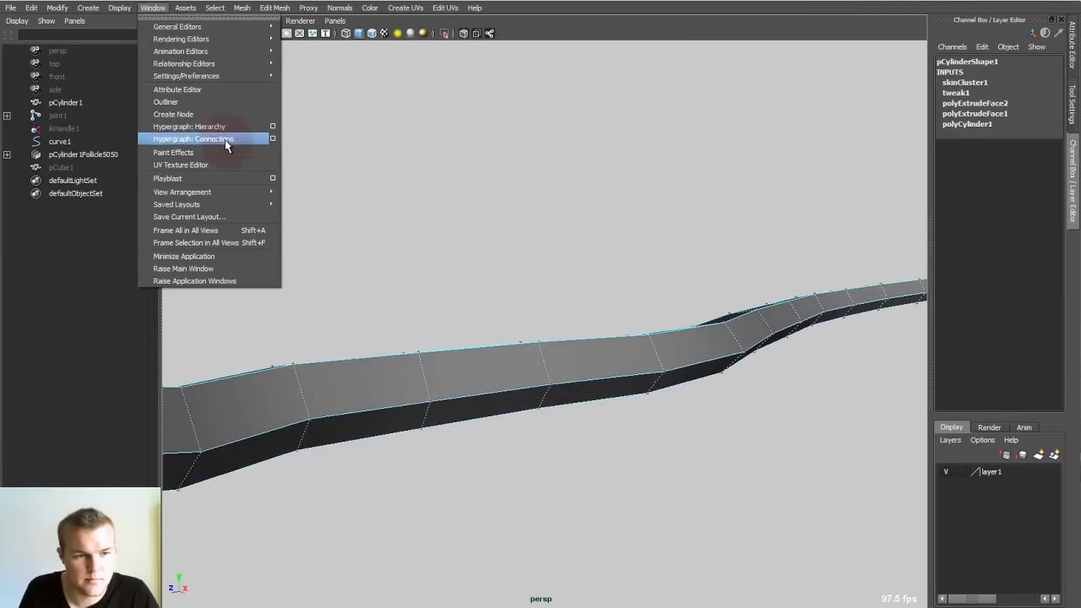
pyautogui.click(214, 168)
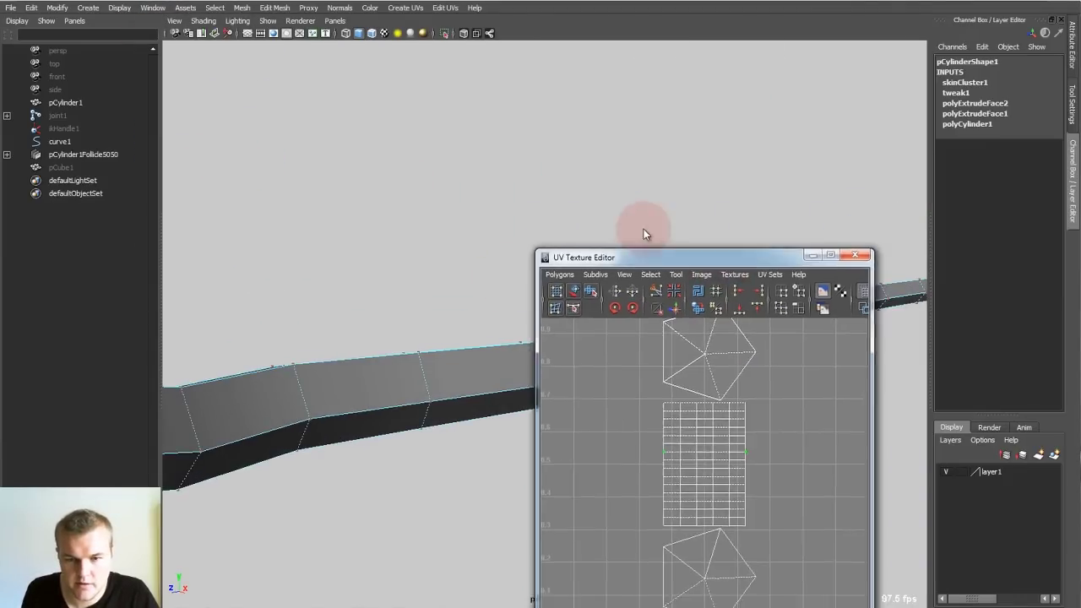
pyautogui.moveTo(635, 211); pyautogui.dragTo(915, 245)
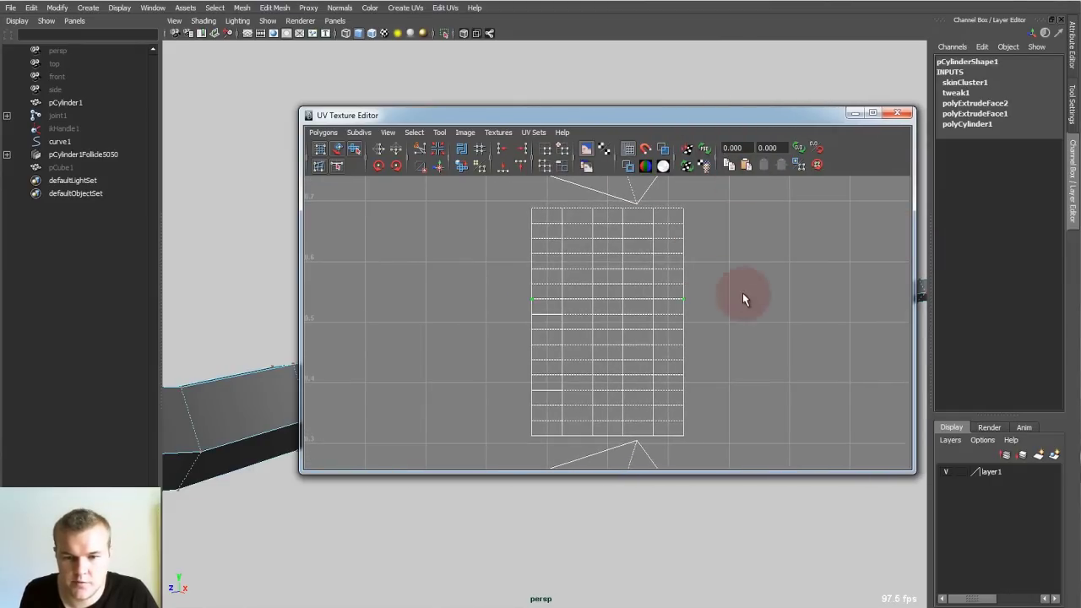
pyautogui.scroll(-4, 547, 271)
pyautogui.moveTo(655, 306); pyautogui.dragTo(677, 308, button='right')
pyautogui.click(743, 165)
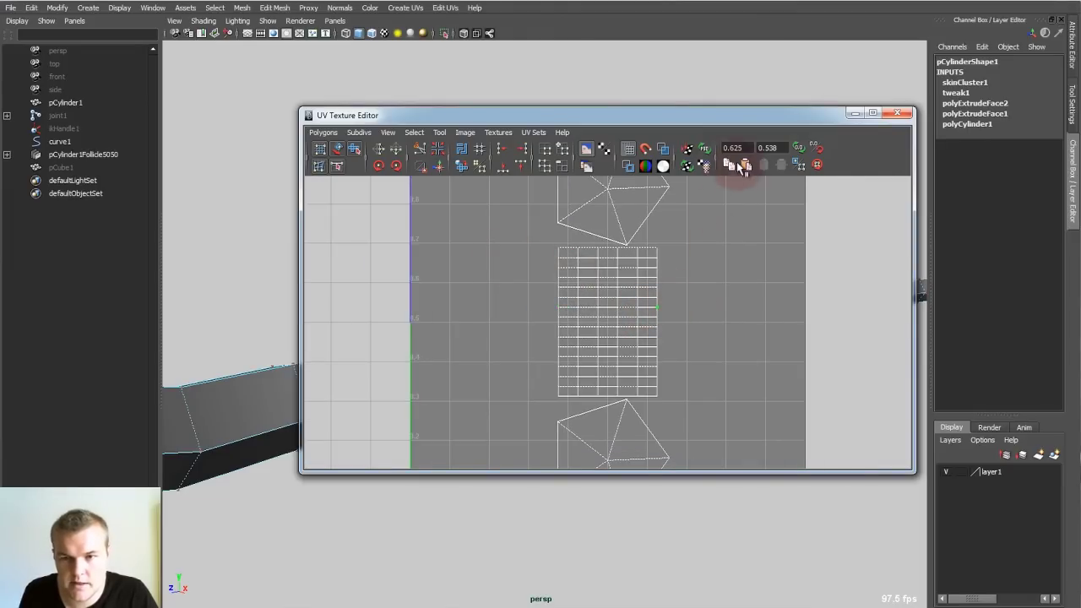
# - Copy the selected UV's V coordinate and move the UV Texture Editor aside to uncover more of the snake
pyautogui.doubleClick(765, 147)
pyautogui.moveTo(773, 113); pyautogui.dragTo(597, 163)
pyautogui.keyDown('alt'); pyautogui.moveTo(782, 205); pyautogui.dragTo(773, 336); pyautogui.keyUp('alt')
pyautogui.keyDown('alt'); pyautogui.moveTo(698, 295); pyautogui.dragTo(809, 378); pyautogui.keyUp('alt')
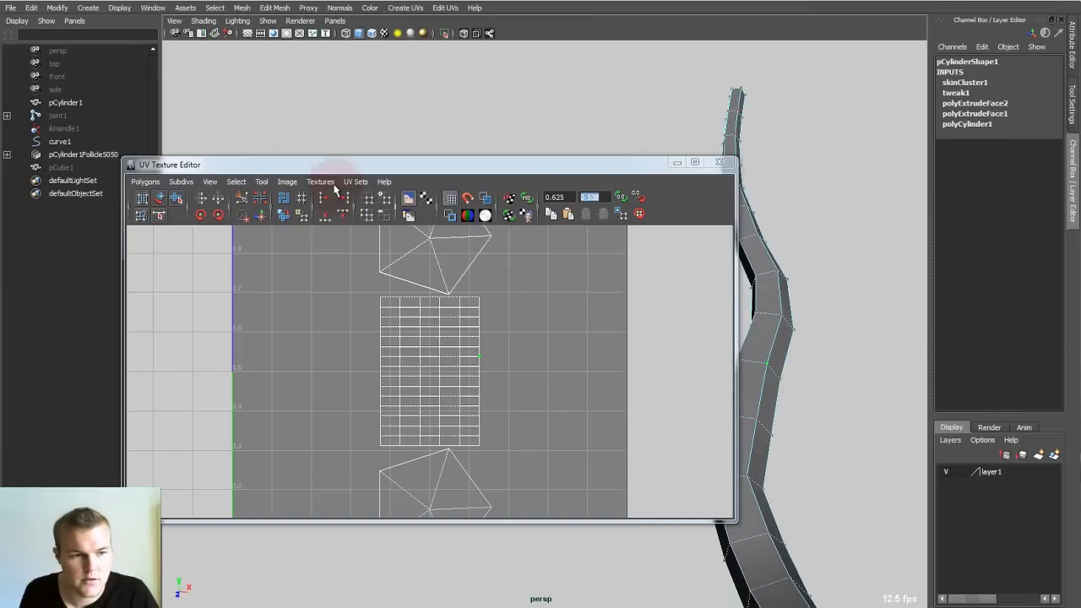
# - Delete curve2, the child curve parented under pCylinder1Follicle5050
pyautogui.click(73, 154)
pyautogui.click(6, 155)
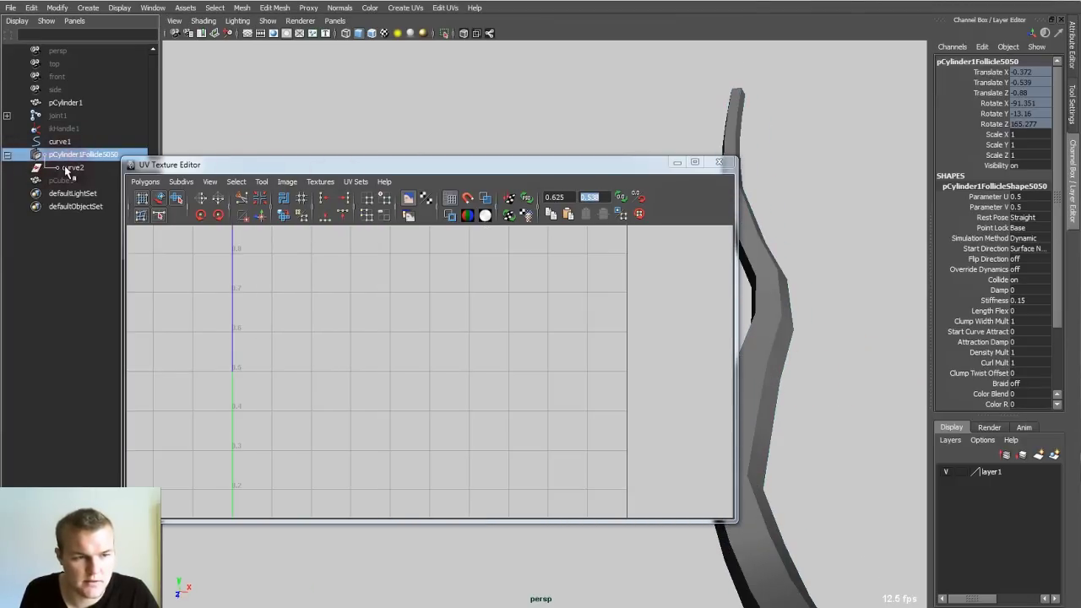
pyautogui.click(73, 167)
pyautogui.press('Delete')
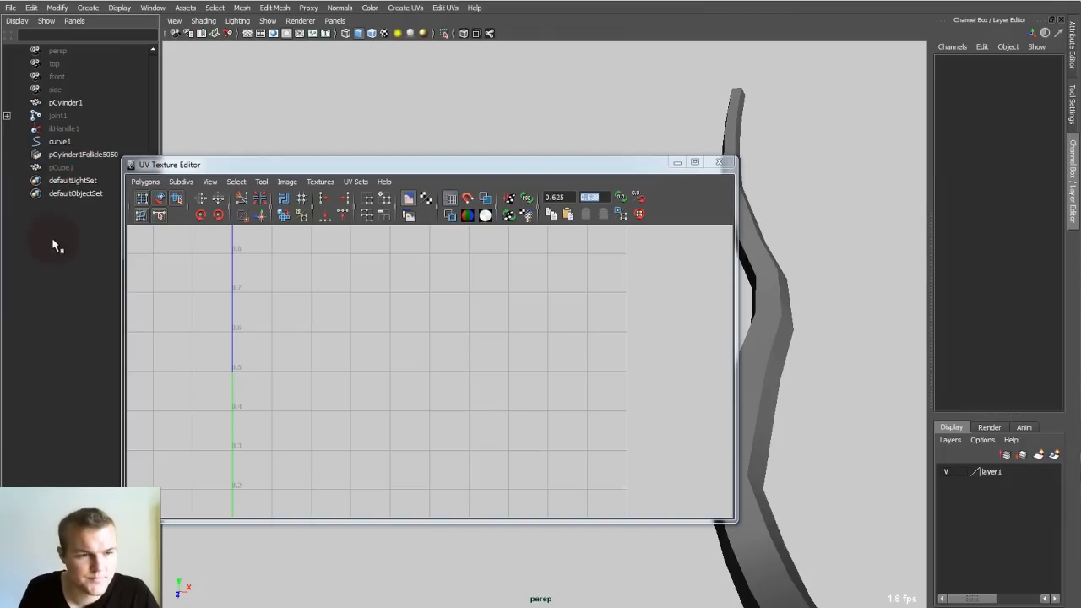
# - Set the follicle's Parameter U to 0.625 and Parameter V to 0.538, and minimize the UV Texture Editor
pyautogui.click(78, 154)
pyautogui.click(1073, 46)
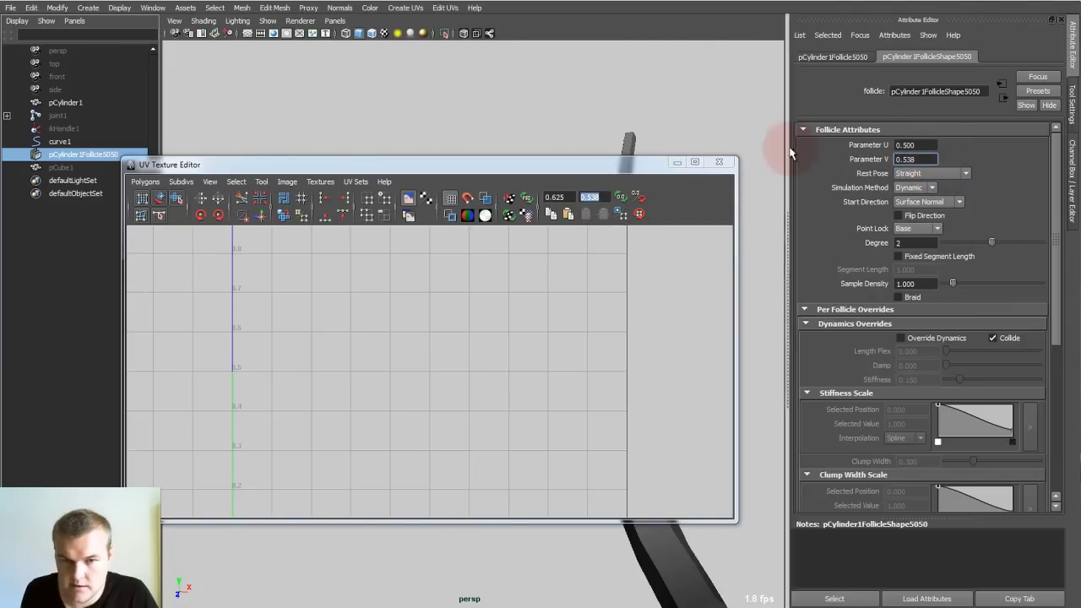
pyautogui.moveTo(903, 145); pyautogui.dragTo(937, 150)
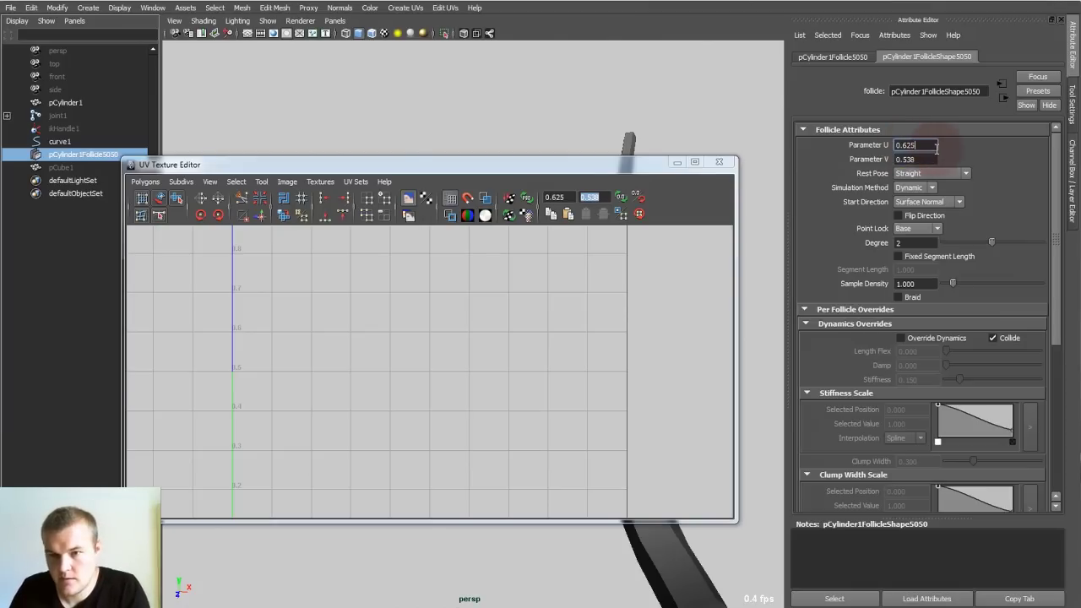
pyautogui.click(676, 162)
# - Unhide the box pCube1 around the snake's mid-body and frame it
pyautogui.keyDown('alt'); pyautogui.moveTo(652, 205); pyautogui.dragTo(601, 287); pyautogui.keyUp('alt')
pyautogui.keyDown('alt'); pyautogui.moveTo(601, 287); pyautogui.dragTo(516, 228, button='middle'); pyautogui.keyUp('alt')
pyautogui.click(601, 351)
pyautogui.keyDown('alt'); pyautogui.moveTo(602, 351); pyautogui.dragTo(464, 378); pyautogui.keyUp('alt')
pyautogui.click(61, 167)
pyautogui.press('f')
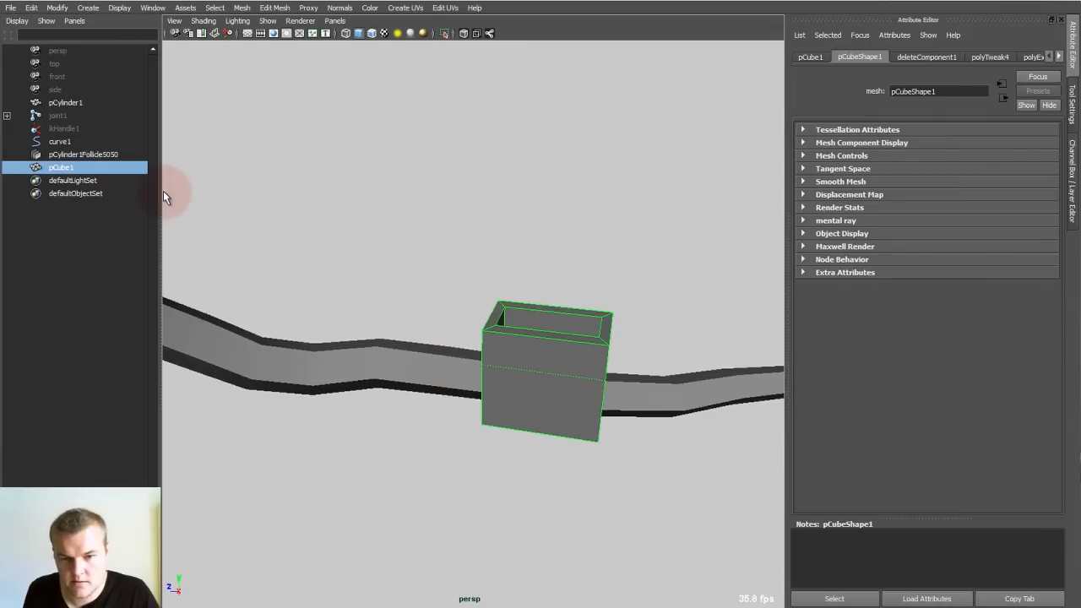
pyautogui.keyDown('alt'); pyautogui.moveTo(163, 191); pyautogui.dragTo(482, 301); pyautogui.keyUp('alt')
pyautogui.keyDown('alt'); pyautogui.moveTo(482, 301); pyautogui.dragTo(583, 354, button='right'); pyautogui.keyUp('alt')
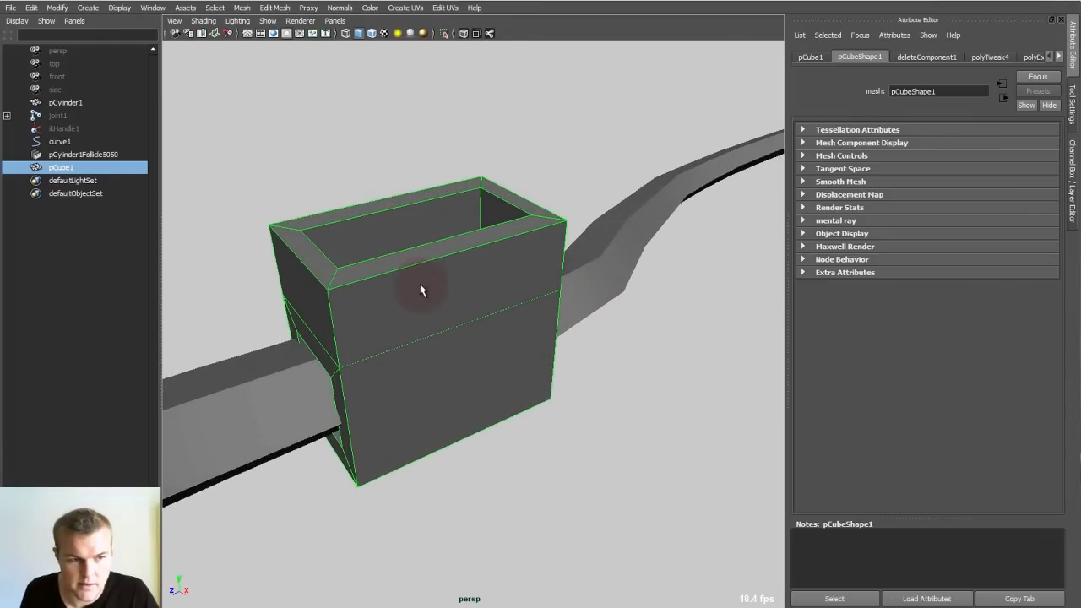
# - In wireframe display, snap the box's pivot onto the snake vertex where the follicle sits
pyautogui.moveTo(422, 290)
pyautogui.keyDown('alt'); pyautogui.mouseDown()
pyautogui.moveTo(454, 326)
pyautogui.moveTo(430, 343)
pyautogui.mouseUp(); pyautogui.keyUp('alt')
pyautogui.press('4')
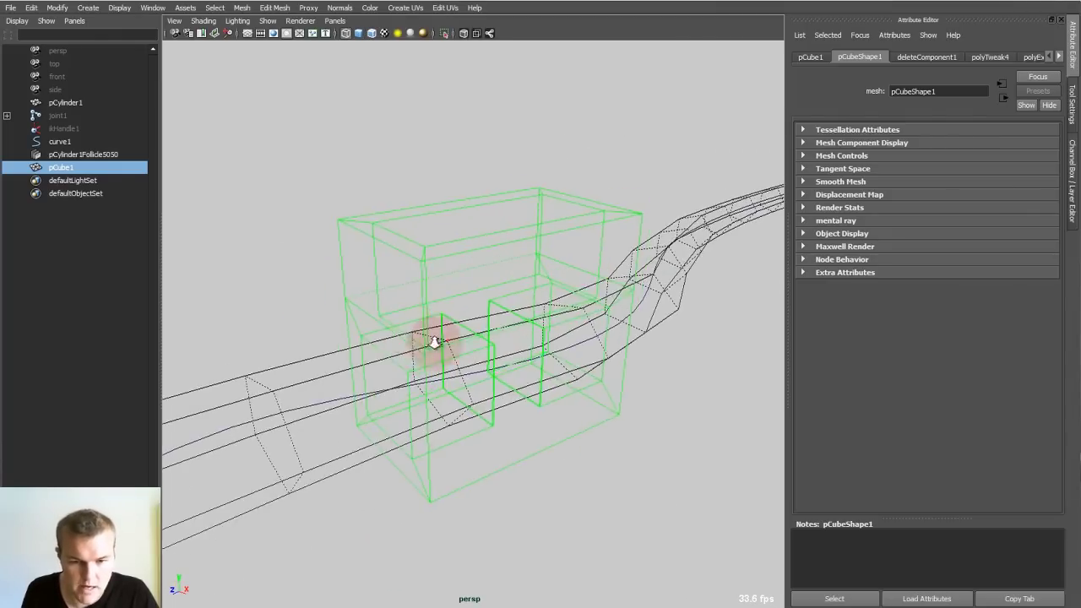
pyautogui.keyDown('alt'); pyautogui.moveTo(430, 343); pyautogui.dragTo(498, 384, button='right'); pyautogui.keyUp('alt')
pyautogui.press('w')
pyautogui.keyDown('alt'); pyautogui.moveTo(579, 340); pyautogui.dragTo(445, 326, button='right'); pyautogui.keyUp('alt')
pyautogui.keyDown('alt'); pyautogui.moveTo(445, 326); pyautogui.dragTo(422, 335); pyautogui.keyUp('alt')
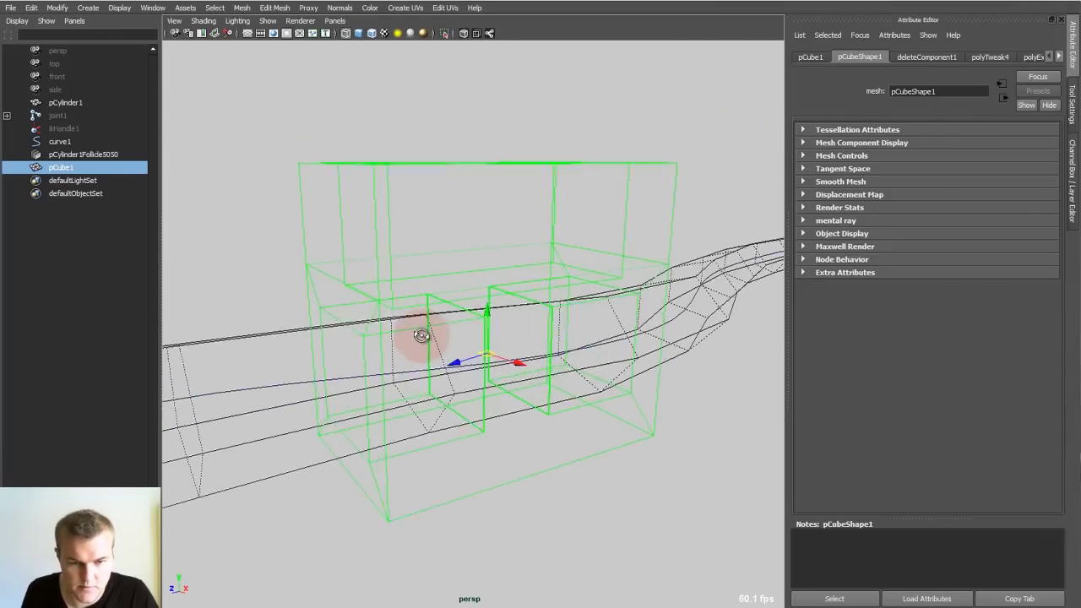
pyautogui.keyDown('alt'); pyautogui.moveTo(423, 335); pyautogui.dragTo(448, 359, button='middle'); pyautogui.keyUp('alt')
pyautogui.keyDown('alt'); pyautogui.moveTo(448, 359); pyautogui.dragTo(484, 365, button='right'); pyautogui.keyUp('alt')
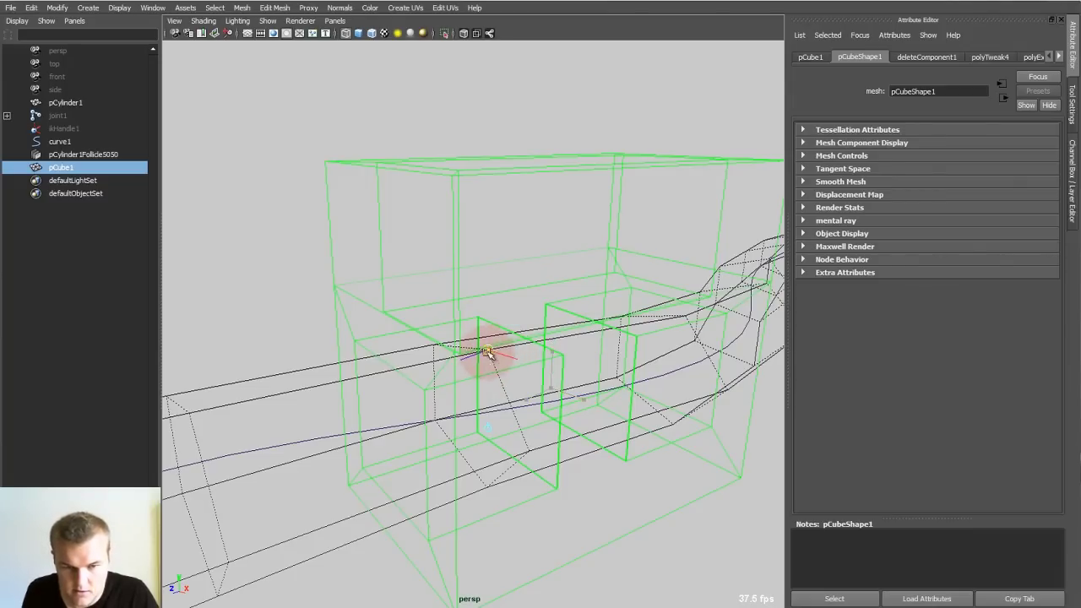
pyautogui.keyDown('alt'); pyautogui.moveTo(487, 353); pyautogui.dragTo(526, 374); pyautogui.keyUp('alt')
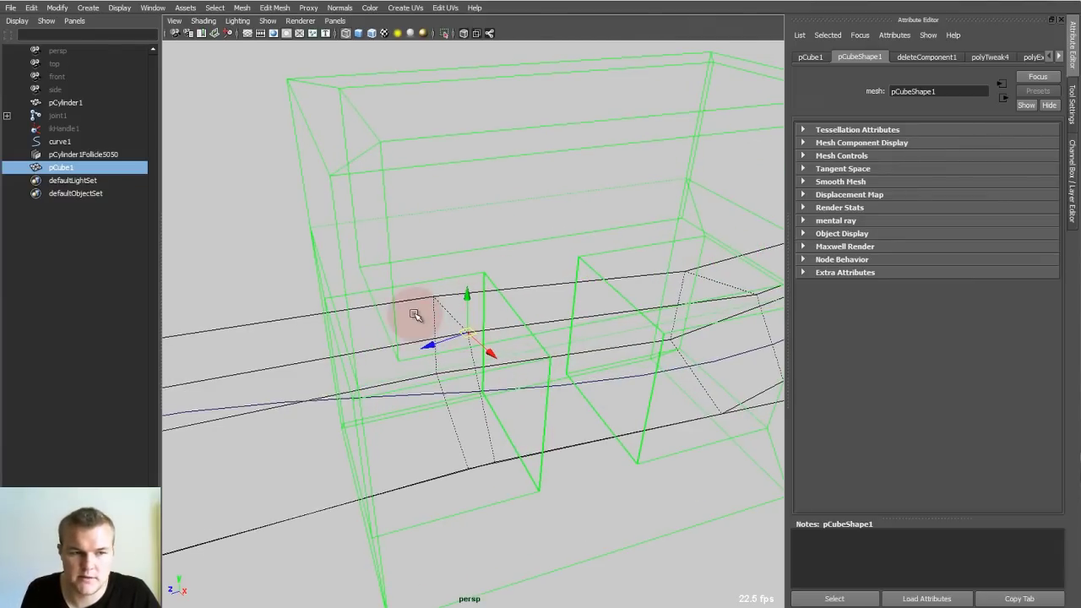
# - Parent-constrain pCube1 to pCylinder1Follicle5050 and inspect the box's channels for the constraint
pyautogui.click(79, 217)
pyautogui.click(101, 154)
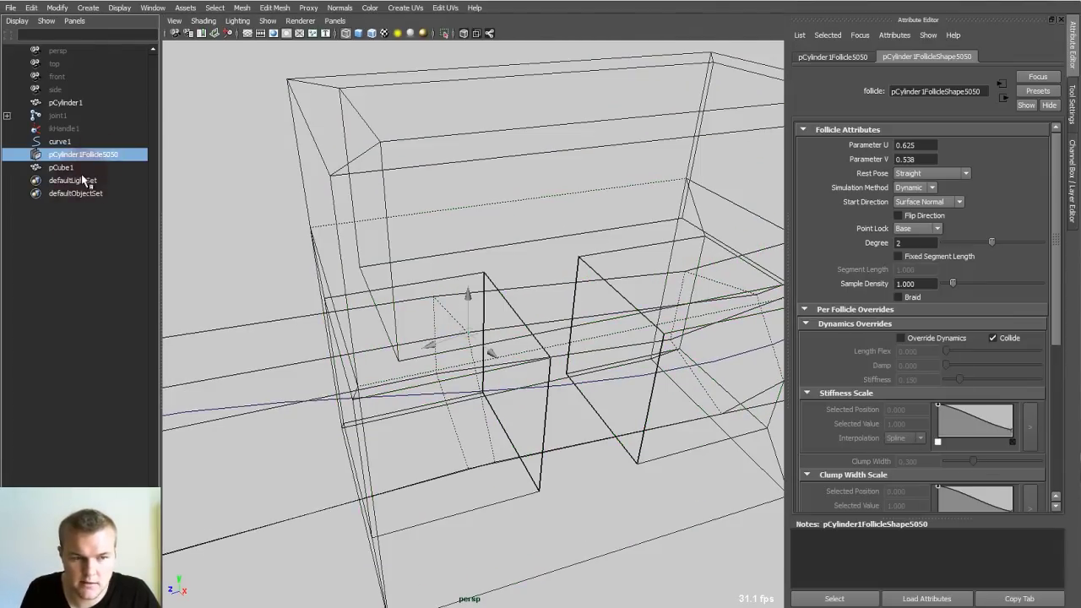
pyautogui.keyDown('ctrl'); pyautogui.click(64, 168); pyautogui.keyUp('ctrl')
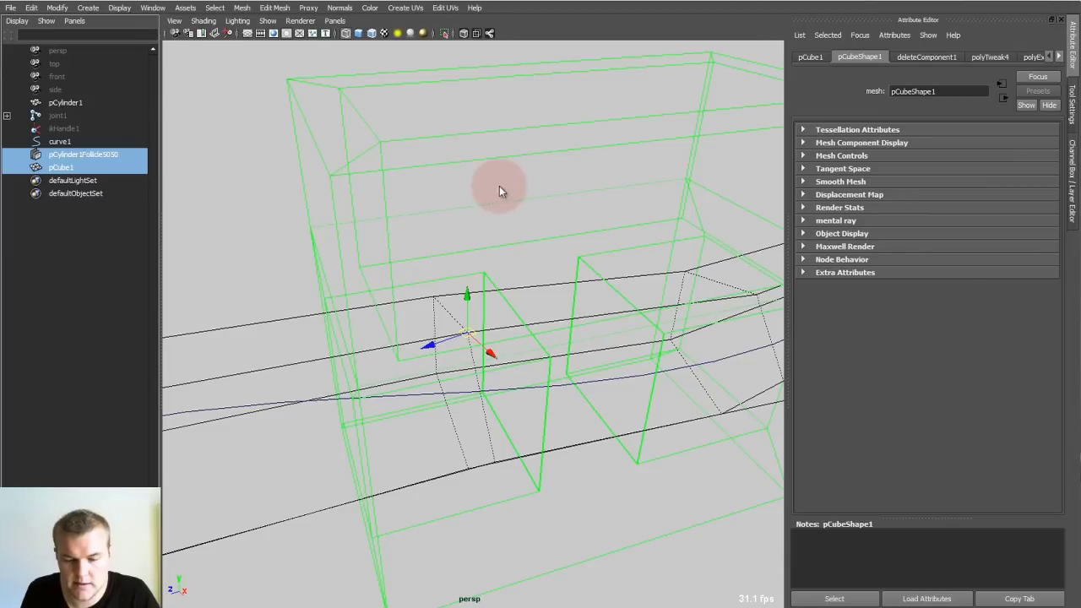
pyautogui.press('space')
pyautogui.click(633, 213)
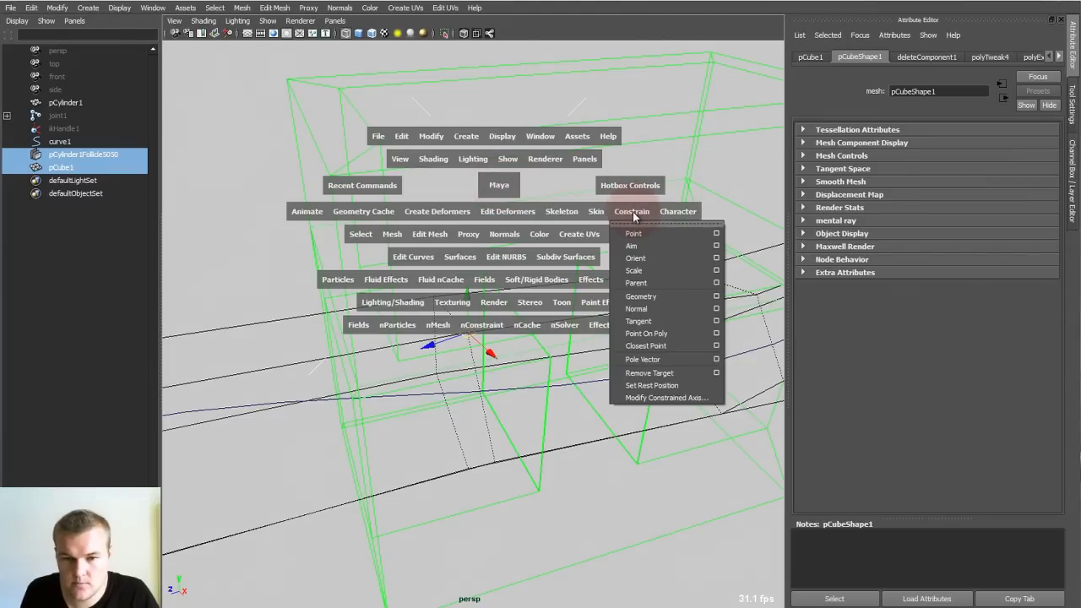
pyautogui.click(666, 271)
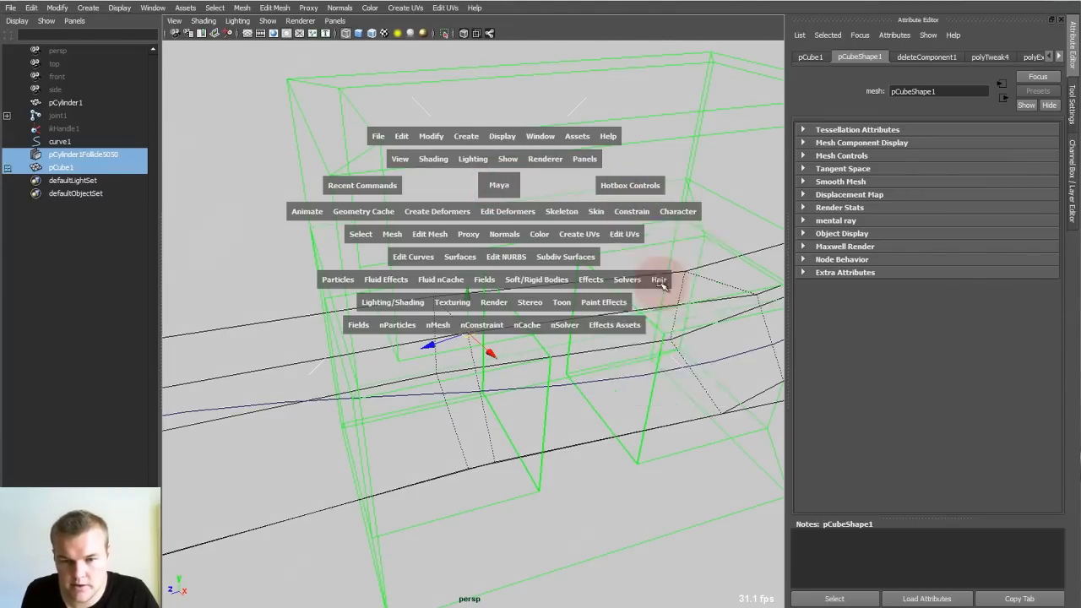
pyautogui.click(51, 168)
pyautogui.click(1068, 166)
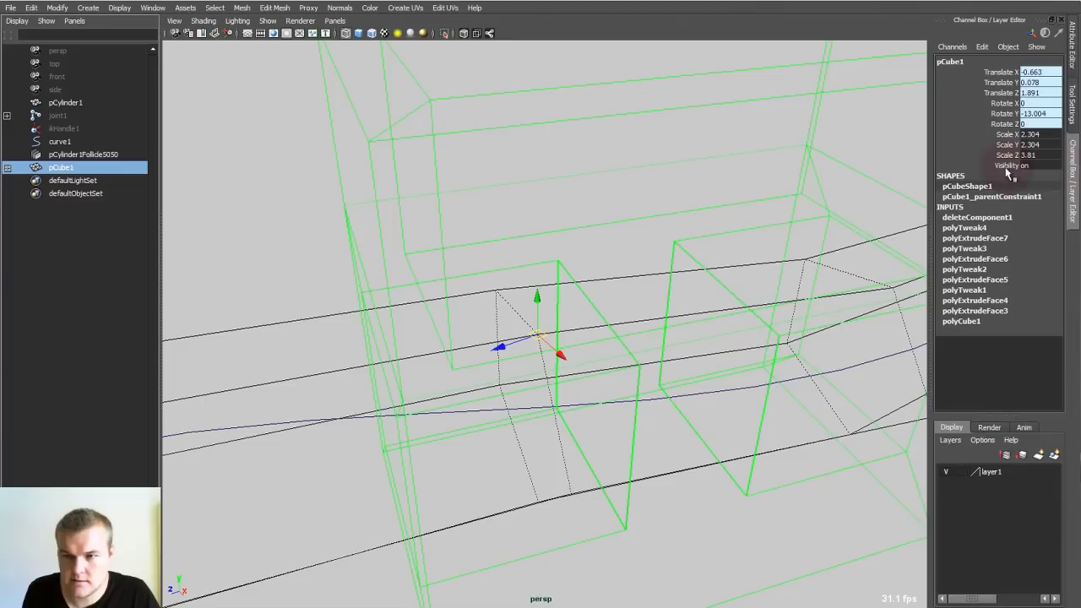
# - Deselect everything and set layer1's display type to Reference
pyautogui.keyDown('alt'); pyautogui.moveTo(605, 319); pyautogui.dragTo(353, 244, button='right'); pyautogui.keyUp('alt')
pyautogui.click(353, 244)
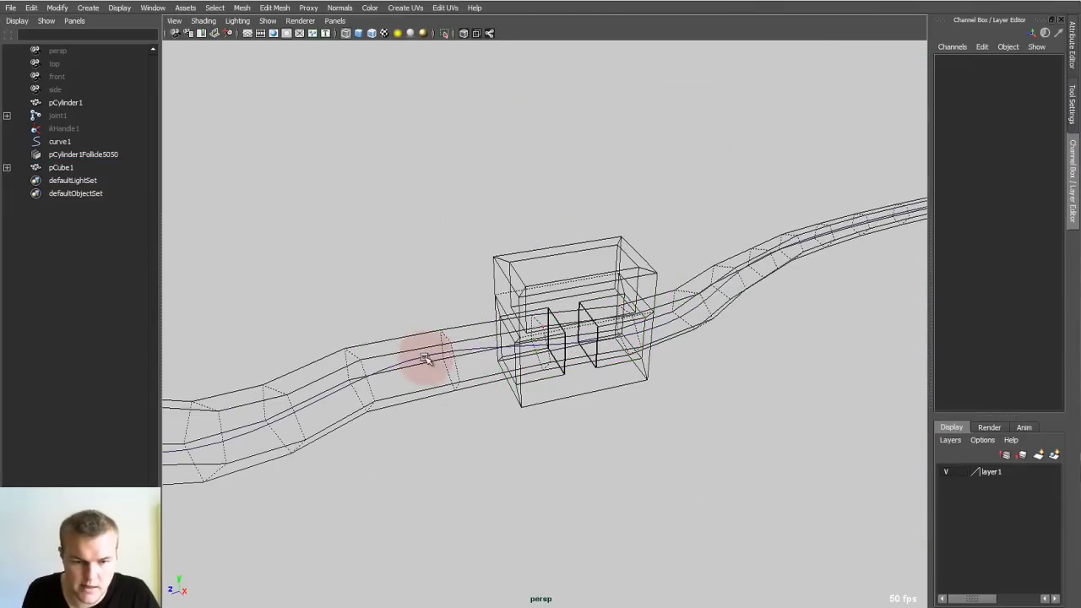
pyautogui.press('5')
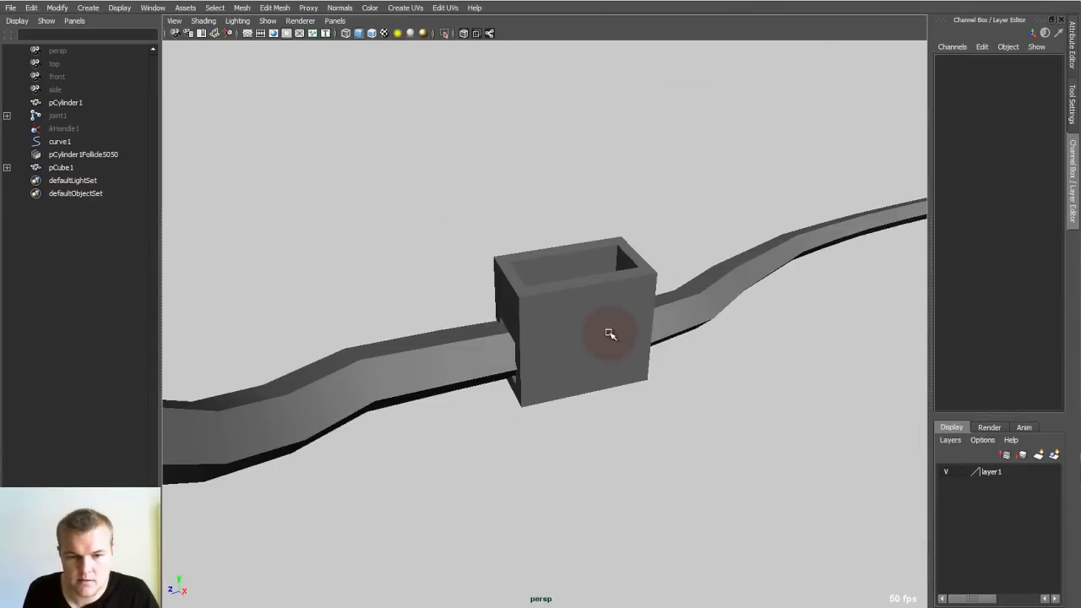
pyautogui.click(965, 477)
pyautogui.click(965, 477)
pyautogui.press('4')
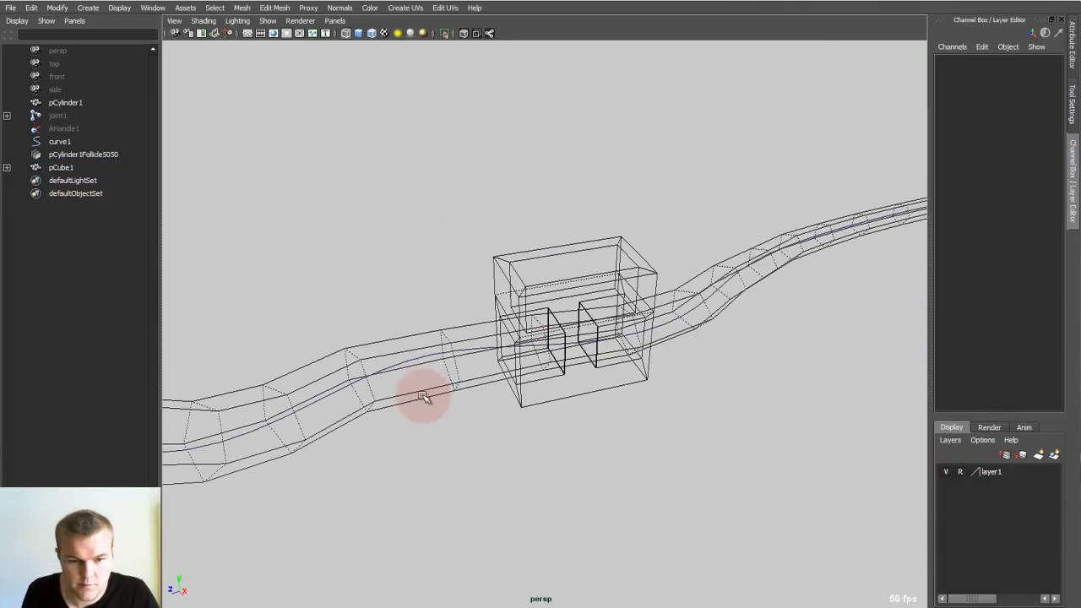
# - Display curve1's control vertices and move them along X to bend the snake's body in shaded view
pyautogui.rightClick(433, 357)
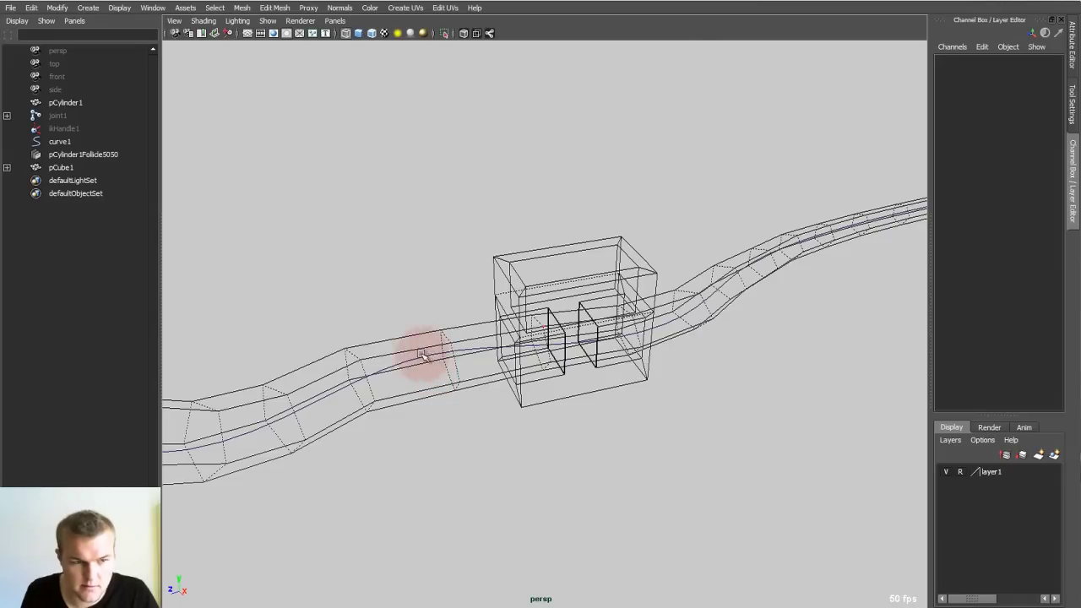
pyautogui.click(60, 142)
pyautogui.moveTo(415, 359); pyautogui.dragTo(380, 359, button='right')
pyautogui.keyDown('alt'); pyautogui.moveTo(397, 349); pyautogui.dragTo(595, 363); pyautogui.keyUp('alt')
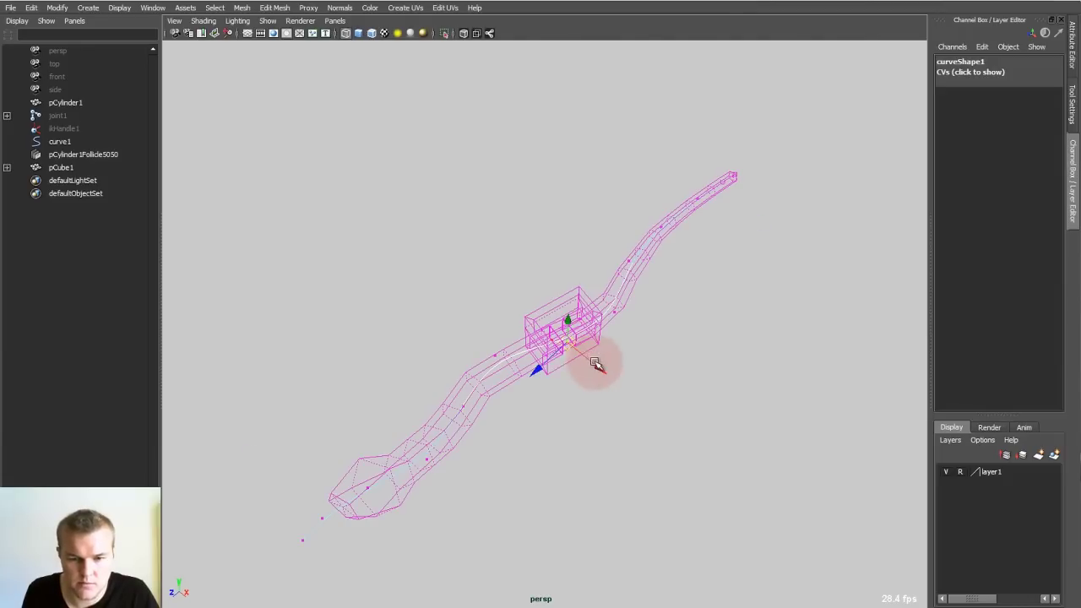
pyautogui.press('5')
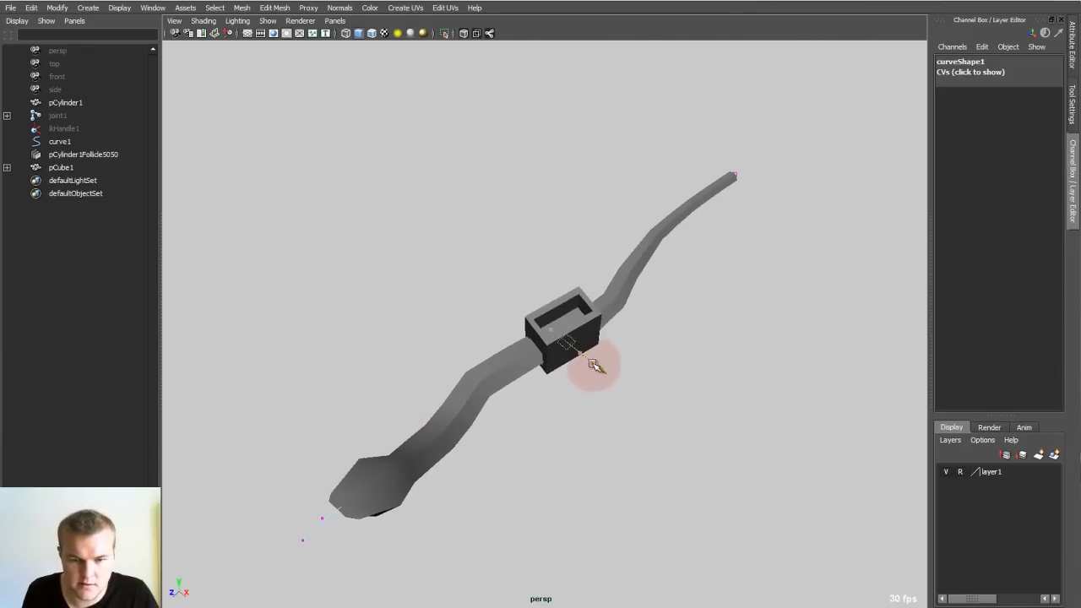
pyautogui.moveTo(528, 375); pyautogui.dragTo(628, 395)
pyautogui.keyDown('alt'); pyautogui.moveTo(628, 396); pyautogui.dragTo(552, 394, button='right'); pyautogui.keyUp('alt')
pyautogui.keyDown('alt'); pyautogui.moveTo(552, 394); pyautogui.dragTo(532, 358); pyautogui.keyUp('alt')
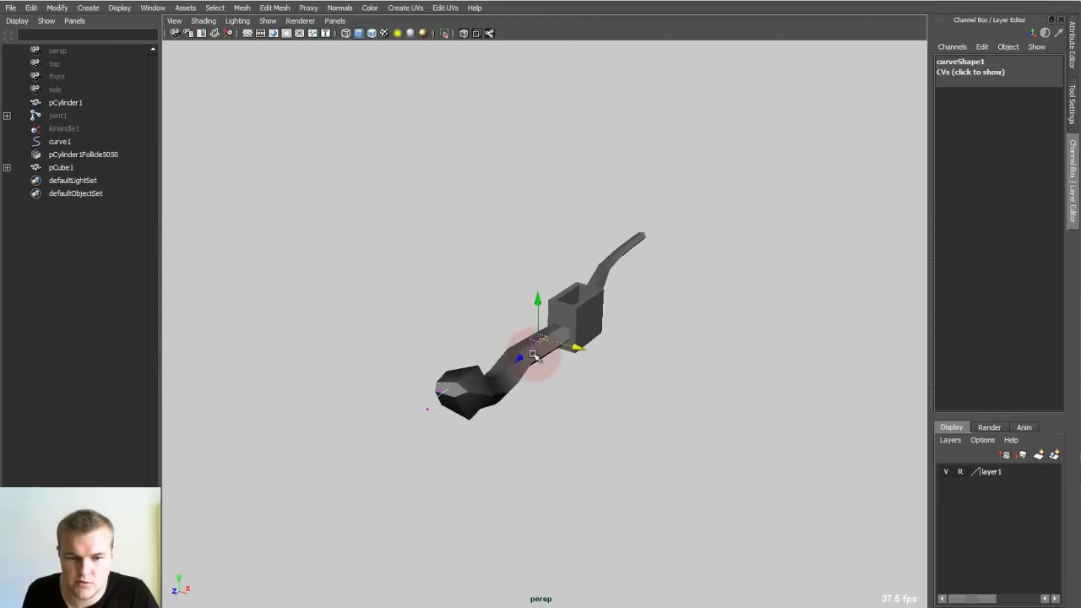
pyautogui.keyDown('alt'); pyautogui.moveTo(444, 331); pyautogui.dragTo(411, 341); pyautogui.keyUp('alt')
pyautogui.moveTo(333, 361); pyautogui.dragTo(419, 425)
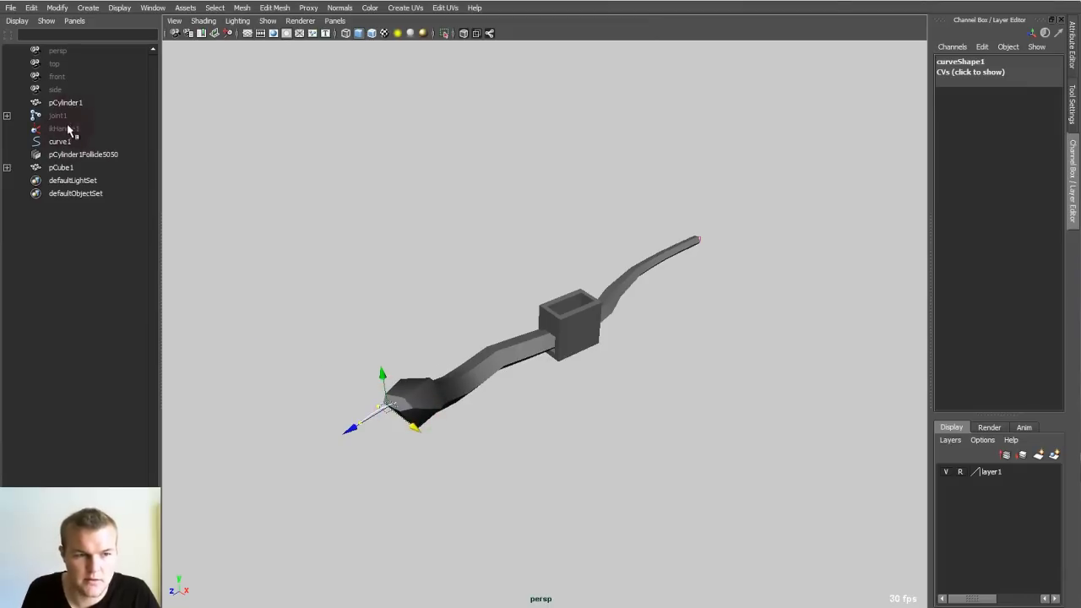
# - Expand the joint chain and try moving joint1 and joint3 to test how the attached box follows the snake
pyautogui.click(56, 117)
pyautogui.moveTo(673, 252); pyautogui.dragTo(718, 240)
pyautogui.click(7, 116)
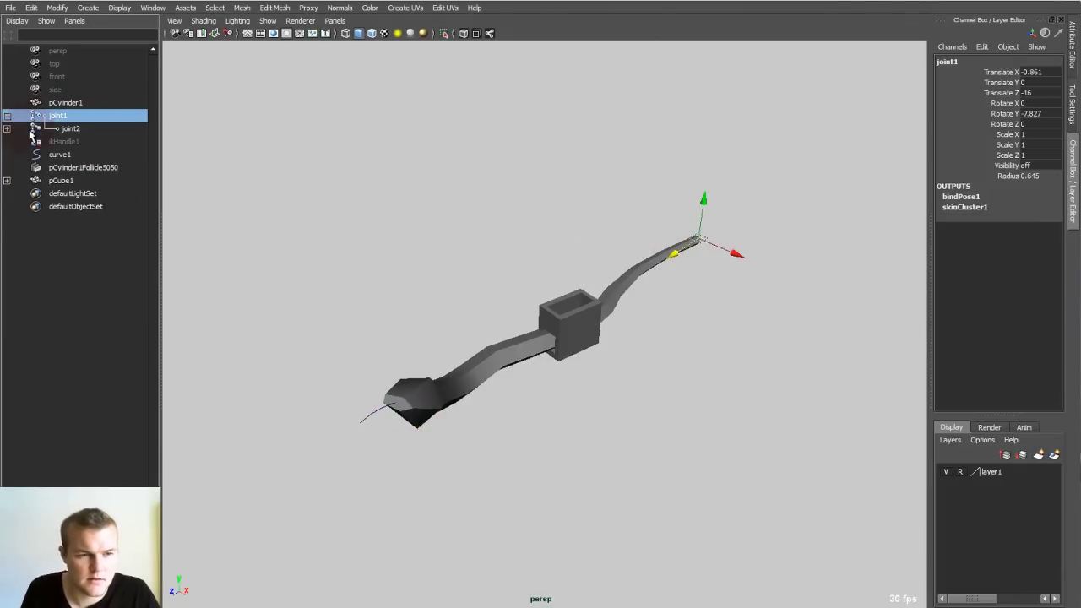
pyautogui.click(7, 129)
pyautogui.click(77, 140)
pyautogui.moveTo(690, 282); pyautogui.dragTo(665, 294)
pyautogui.moveTo(600, 287); pyautogui.dragTo(680, 311)
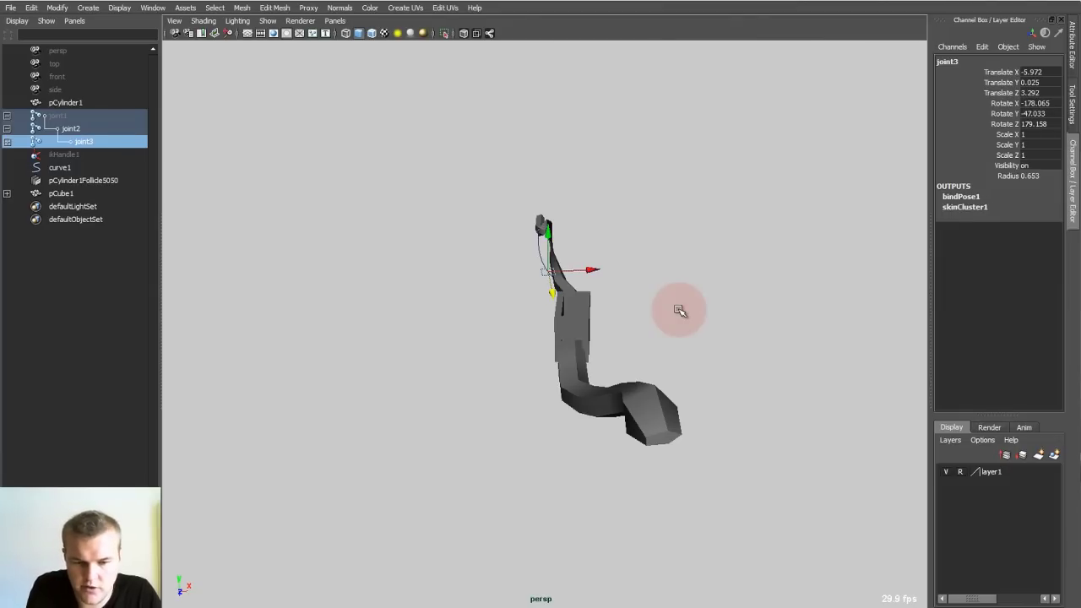
# - Raise joint3 along Y and examine the box's attachment to the snake from several angles
pyautogui.keyDown('alt'); pyautogui.moveTo(654, 212); pyautogui.dragTo(645, 330); pyautogui.keyUp('alt')
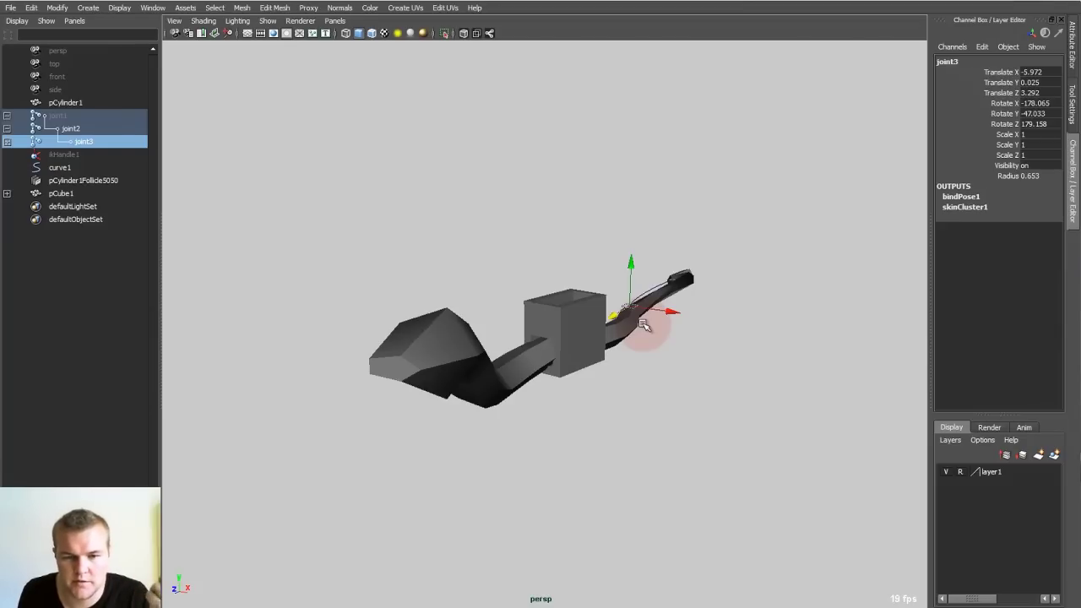
pyautogui.keyDown('alt'); pyautogui.moveTo(585, 258); pyautogui.dragTo(568, 283); pyautogui.keyUp('alt')
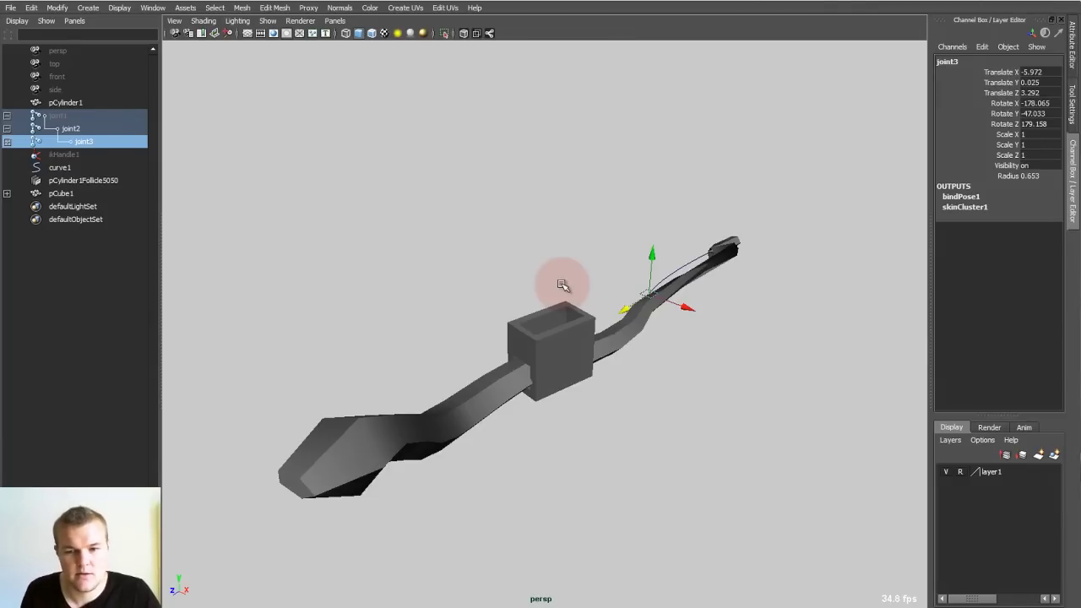
pyautogui.keyDown('alt'); pyautogui.moveTo(562, 284); pyautogui.dragTo(660, 285); pyautogui.keyUp('alt')
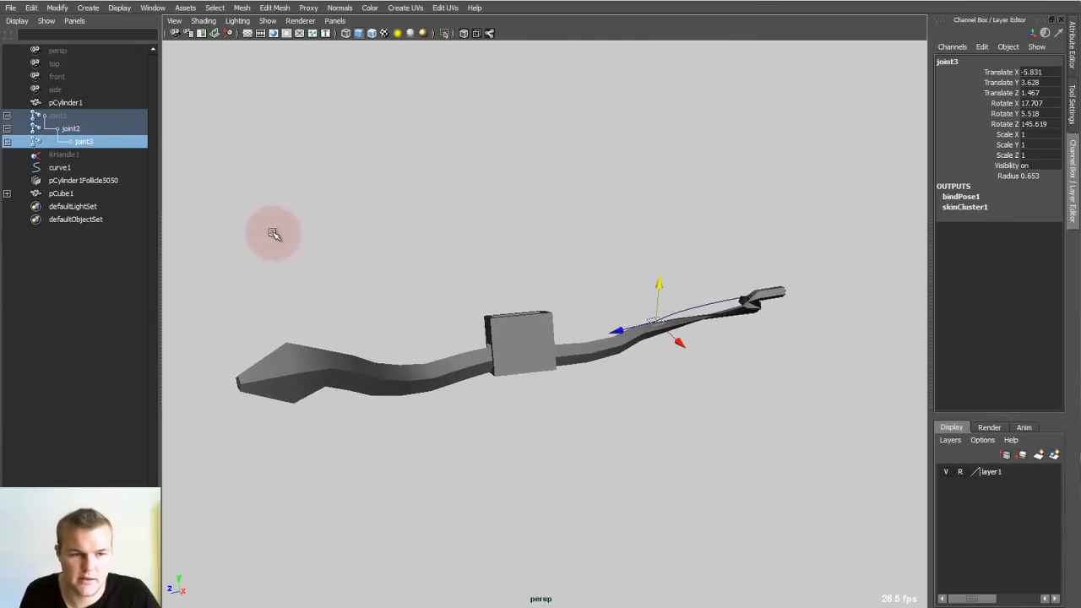
pyautogui.keyDown('alt'); pyautogui.moveTo(531, 272); pyautogui.dragTo(444, 210); pyautogui.keyUp('alt')
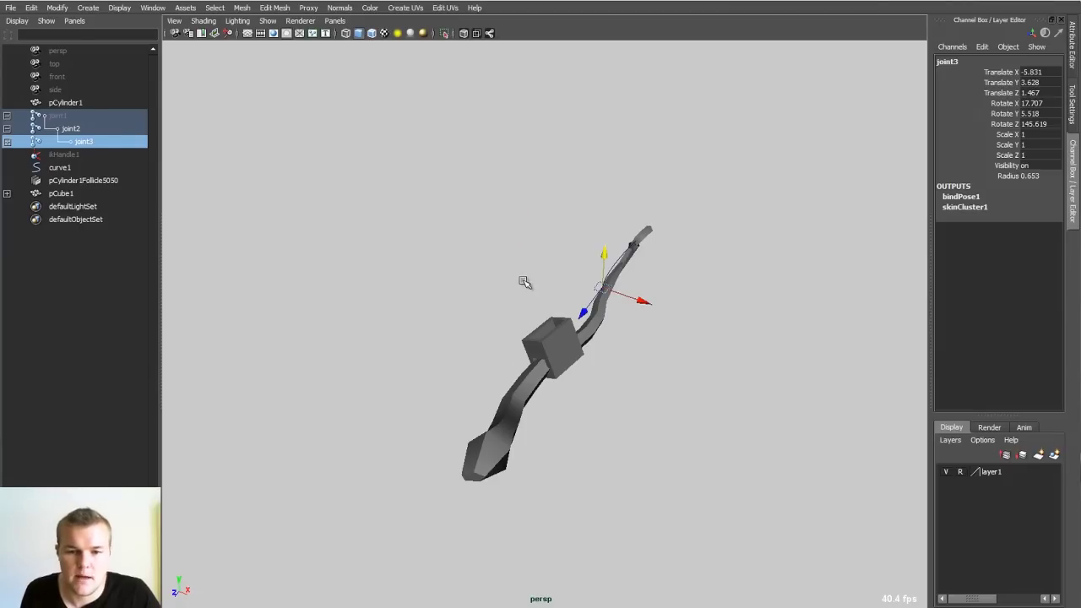
pyautogui.moveTo(524, 282)
pyautogui.keyDown('alt'); pyautogui.mouseDown()
pyautogui.moveTo(490, 268)
pyautogui.moveTo(492, 232)
pyautogui.moveTo(510, 292)
pyautogui.mouseUp(); pyautogui.keyUp('alt')
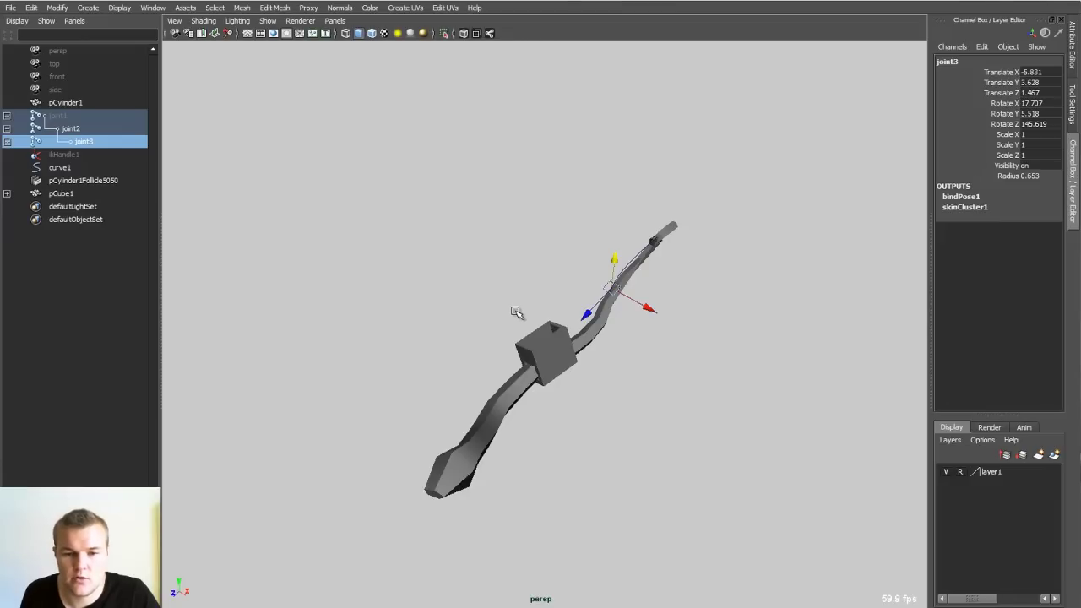
pyautogui.keyDown('alt'); pyautogui.moveTo(516, 316); pyautogui.dragTo(511, 282); pyautogui.keyUp('alt')
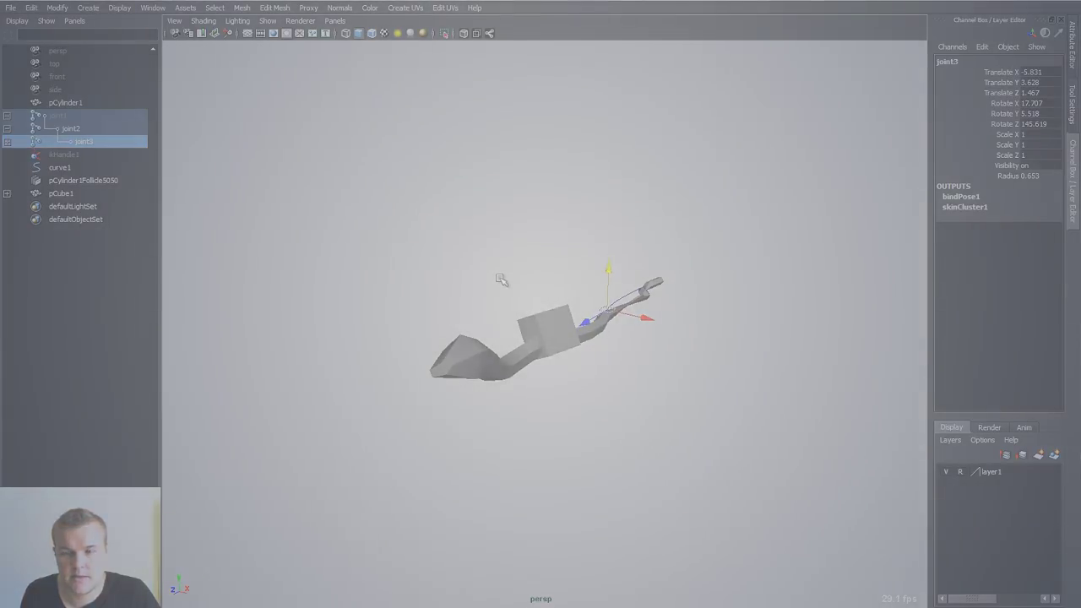